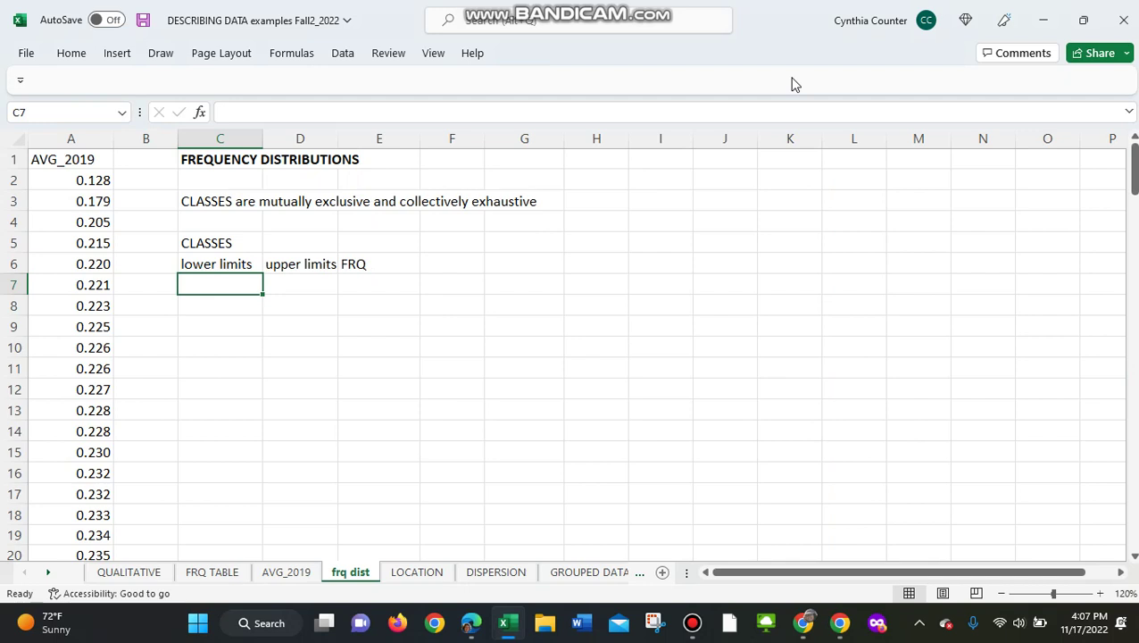
pyautogui.moveTo(97, 158); pyautogui.dragTo(105, 455)
pyautogui.click(195, 437)
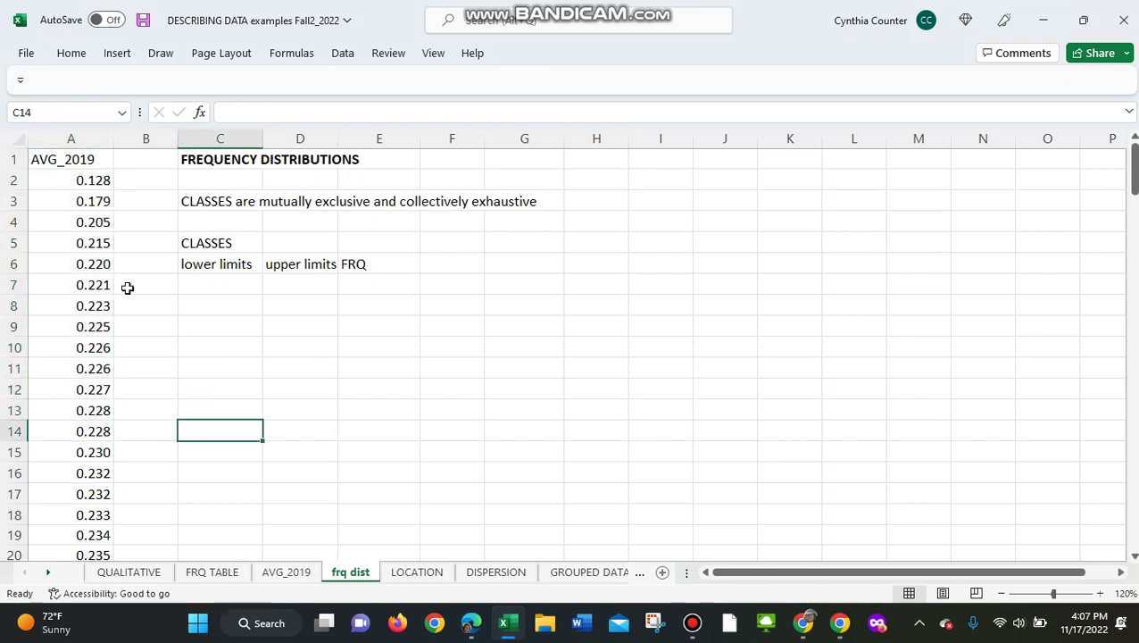
pyautogui.click(76, 159)
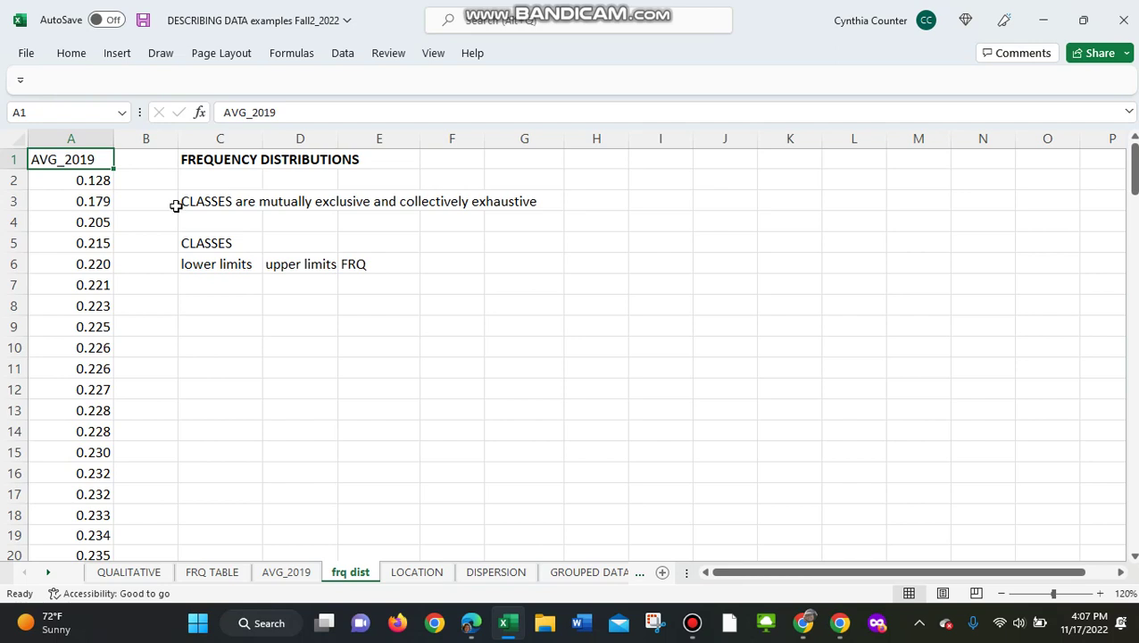
pyautogui.moveTo(182, 161); pyautogui.dragTo(372, 159)
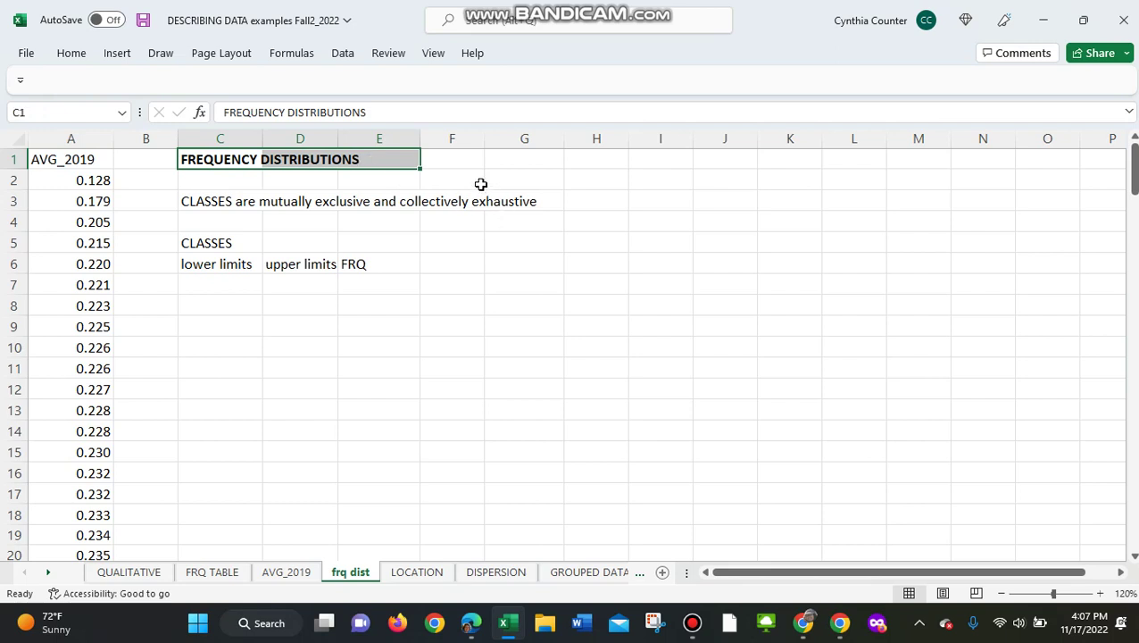
# - Enter the label QUANTITATIVE DATA in cell F1, beside the FREQUENCY DISTRIBUTIONS heading
pyautogui.click(466, 158)
pyautogui.write('QUAN')
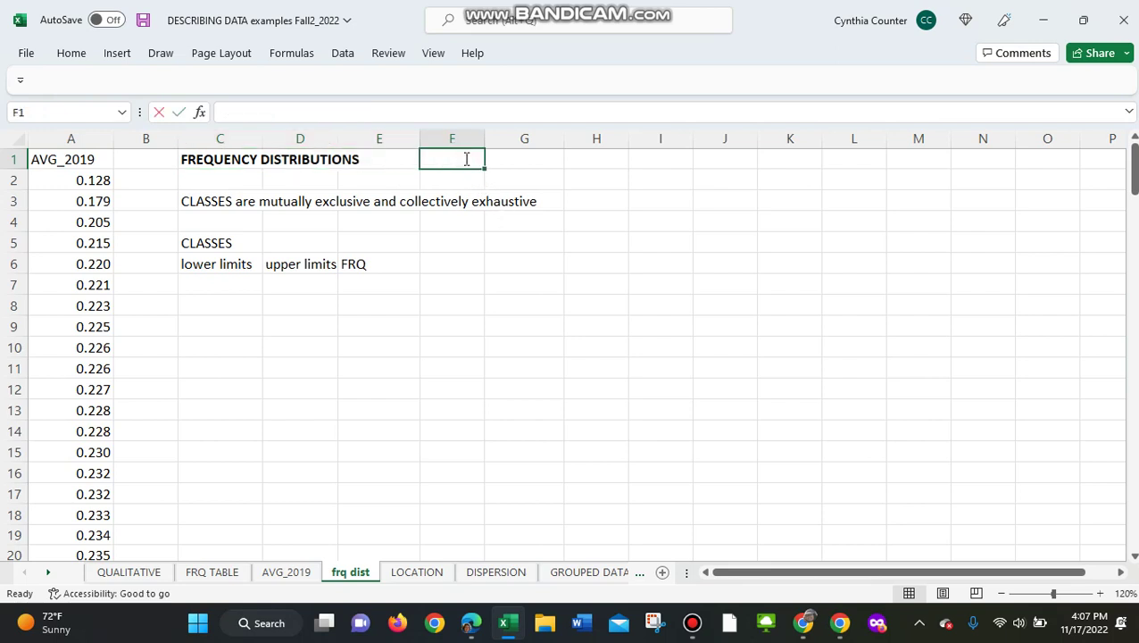
pyautogui.write('TITATI')
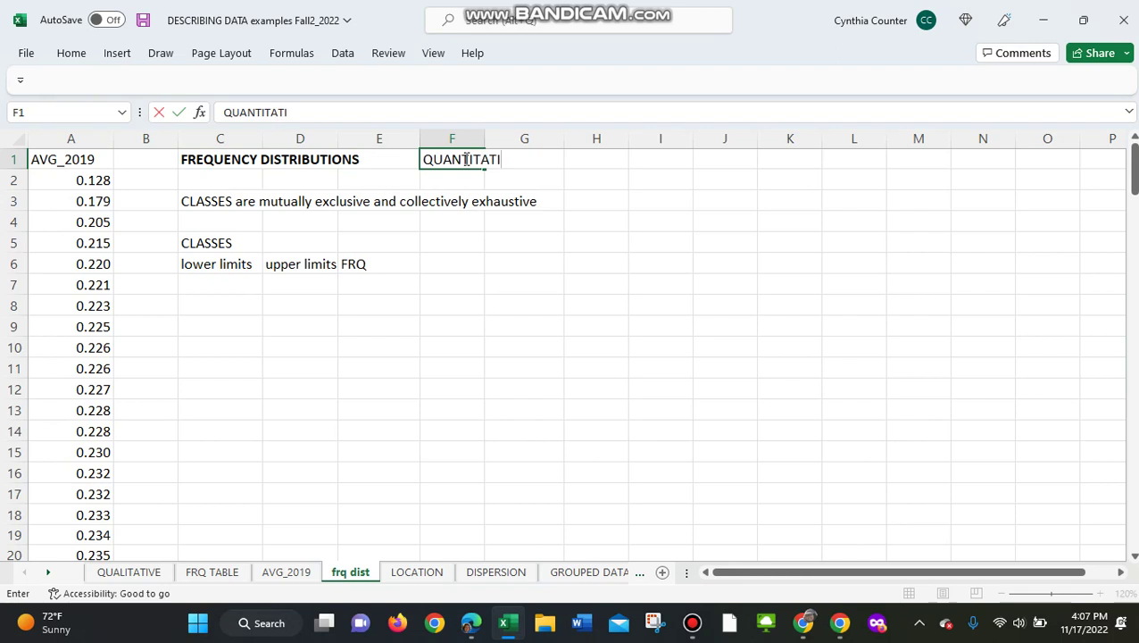
pyautogui.write('VE DATA')
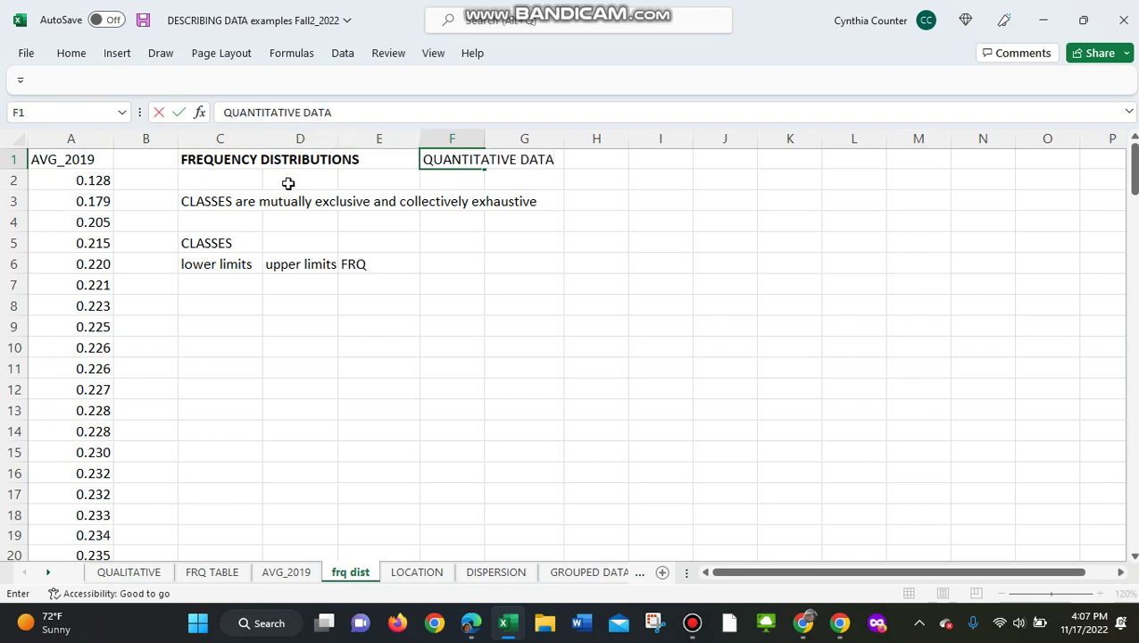
pyautogui.click(288, 183)
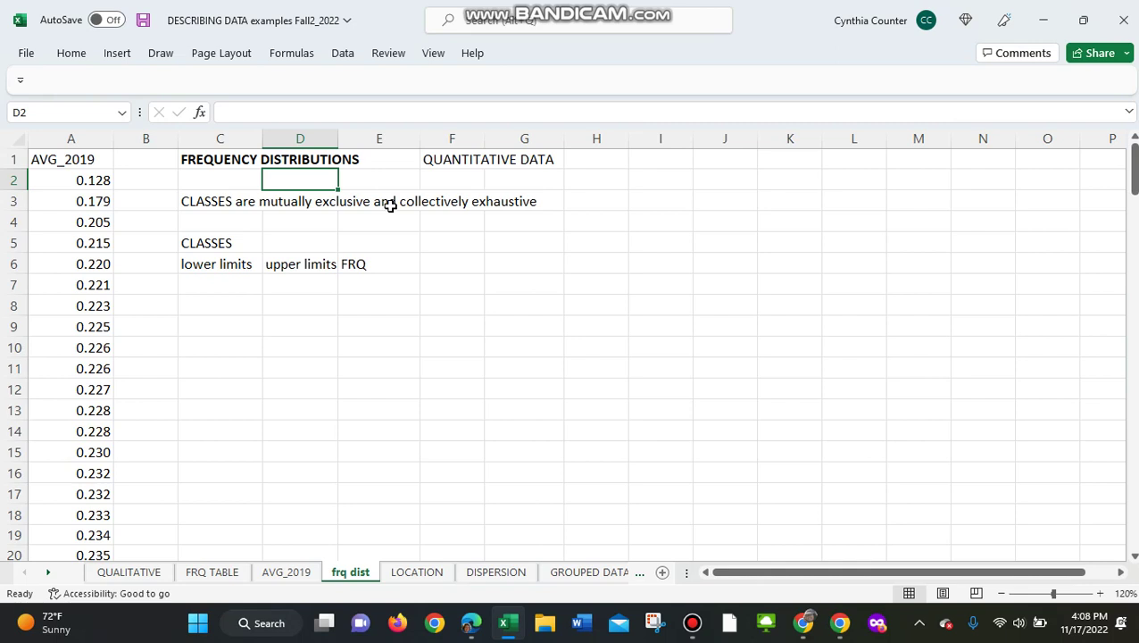
pyautogui.click(213, 181)
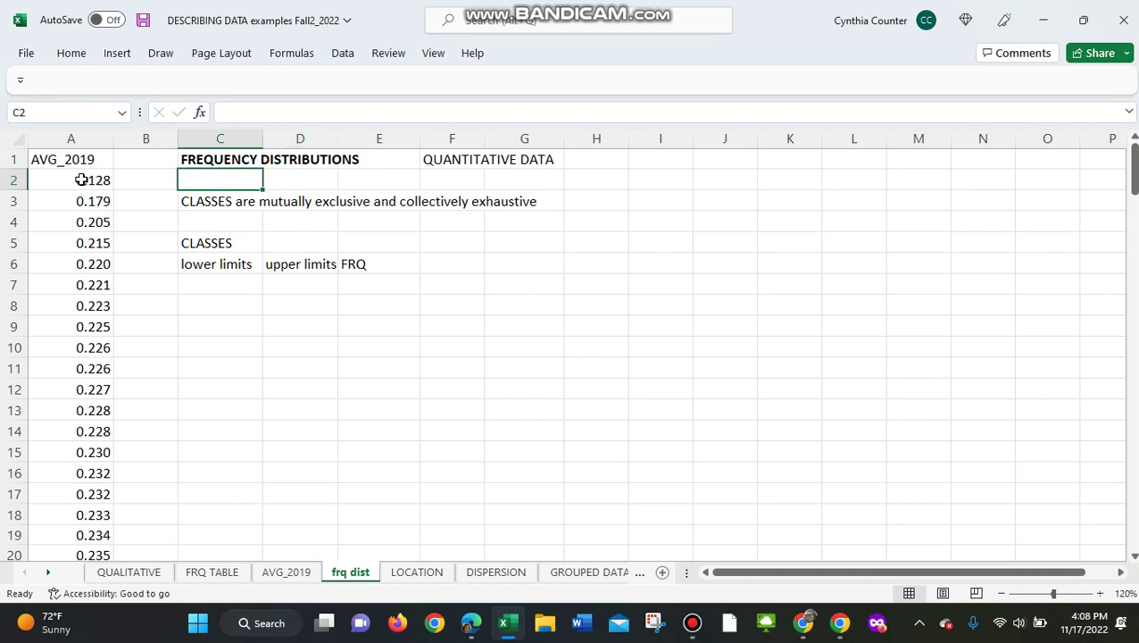
# - Insert a histogram chart from the AVG_2019 data in A1:A158
pyautogui.moveTo(77, 159); pyautogui.dragTo(74, 519)
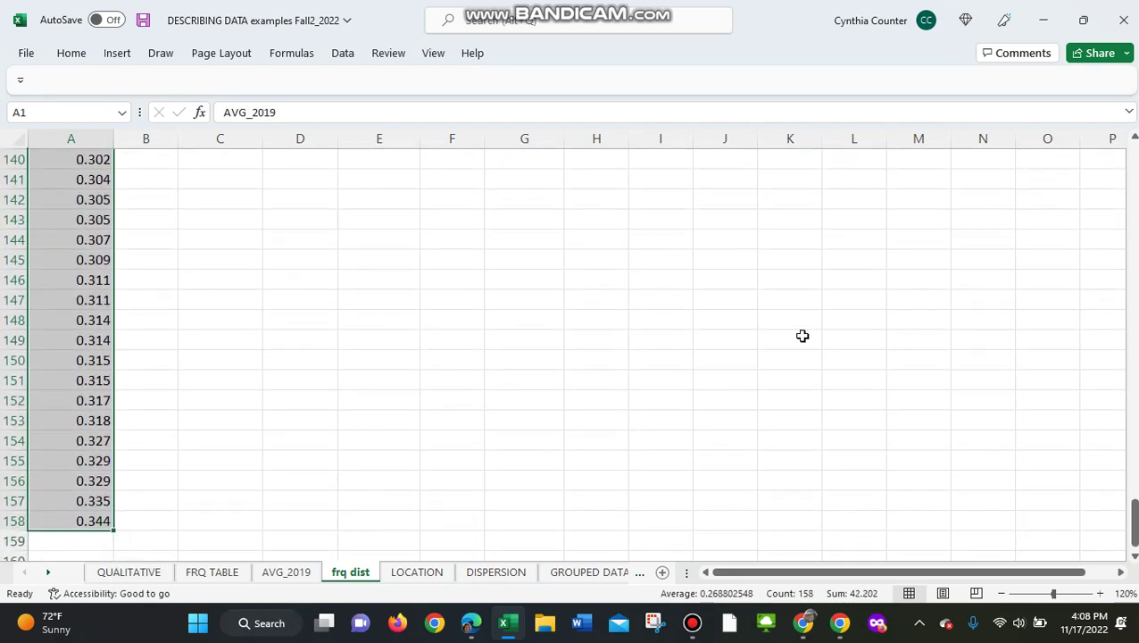
pyautogui.moveTo(1136, 527); pyautogui.dragTo(1134, 152)
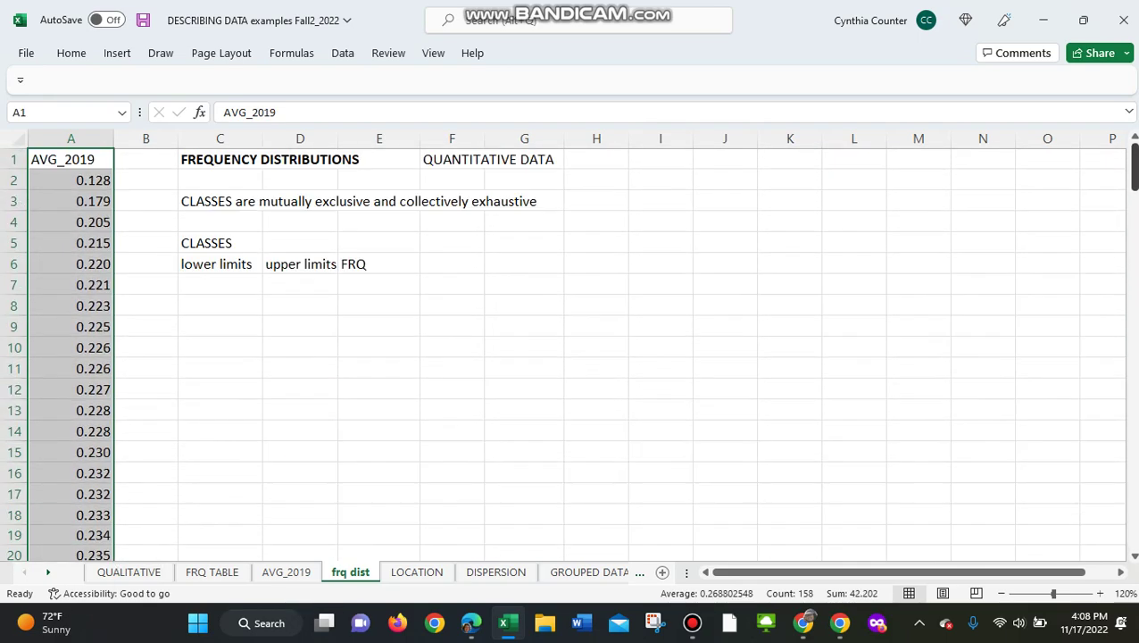
pyautogui.click(117, 53)
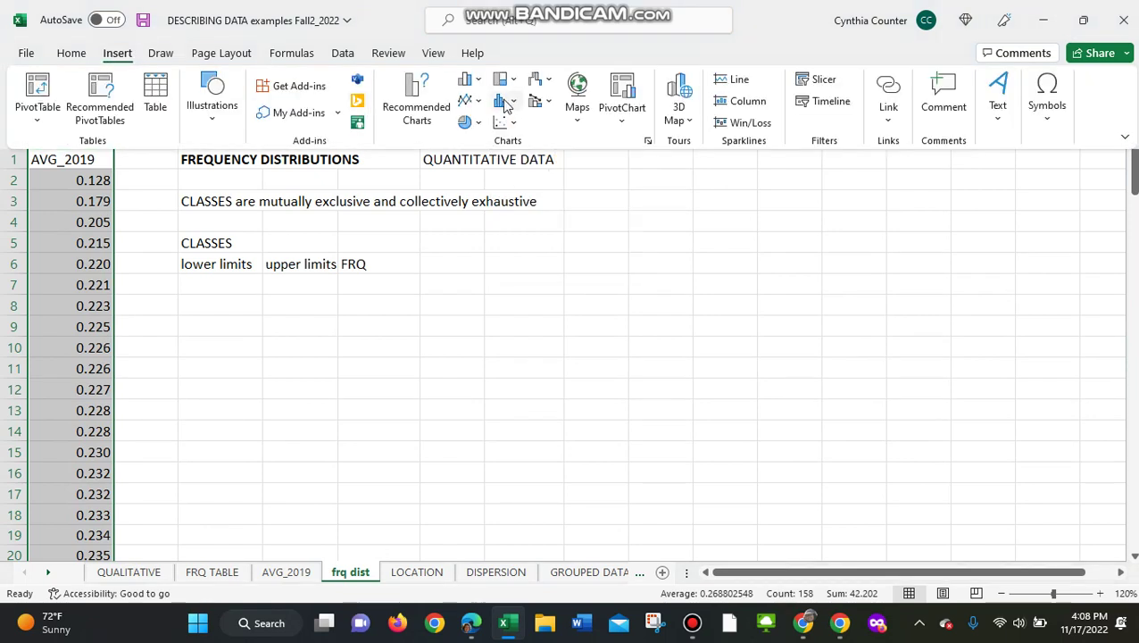
pyautogui.click(514, 105)
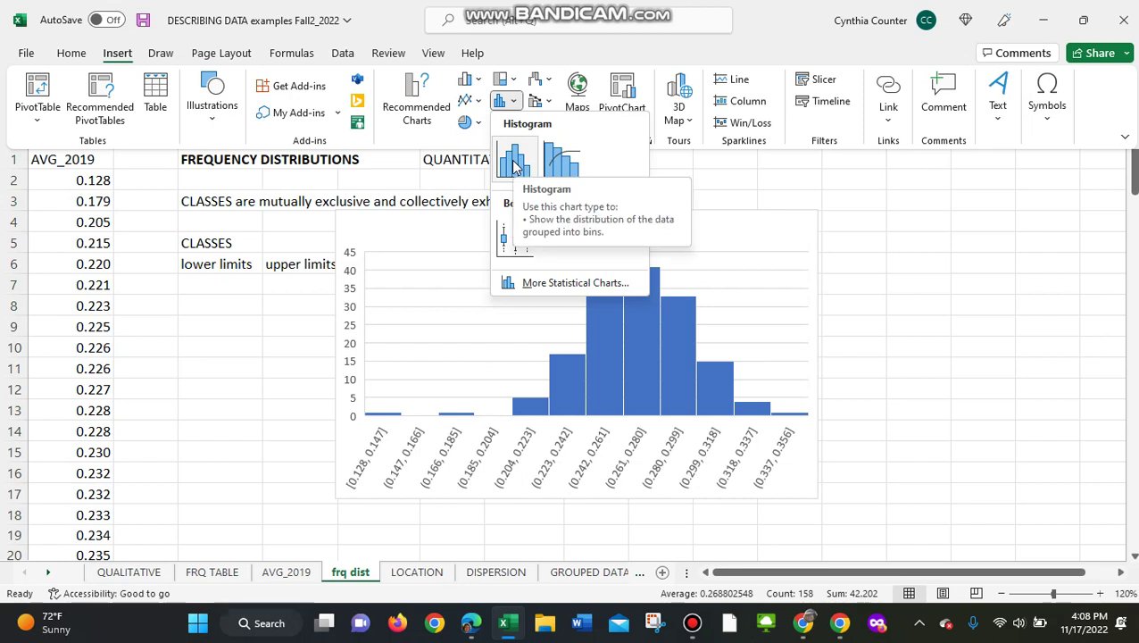
pyautogui.click(514, 165)
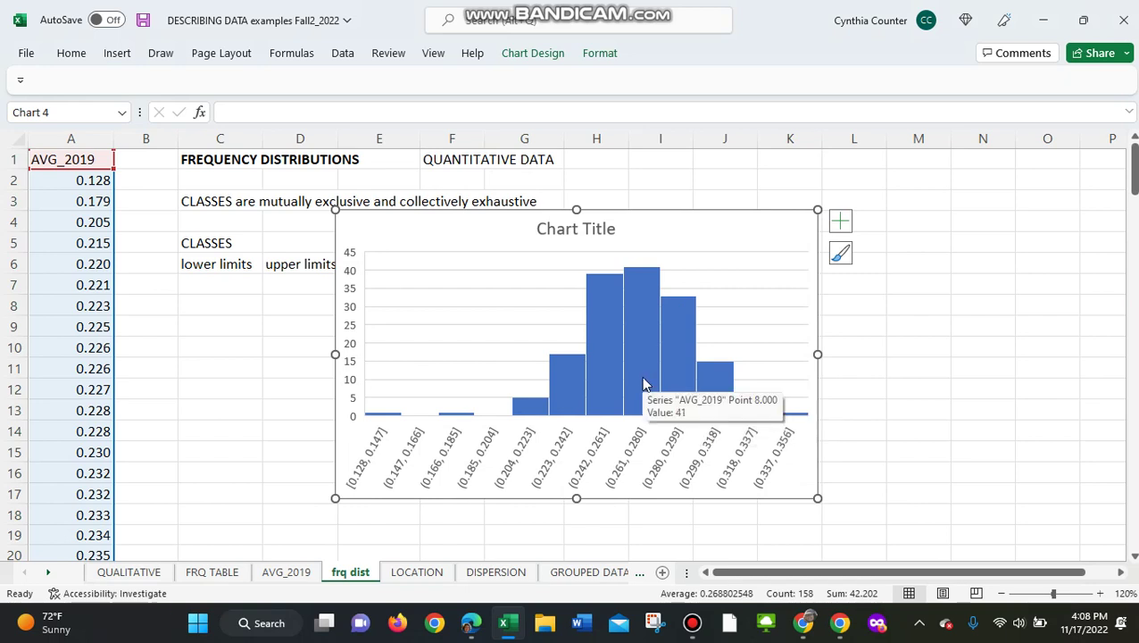
# - Apply the grey-gradient chart style with data labels to the histogram and move the chart beside the notes, starting at column H, row 1
pyautogui.click(552, 57)
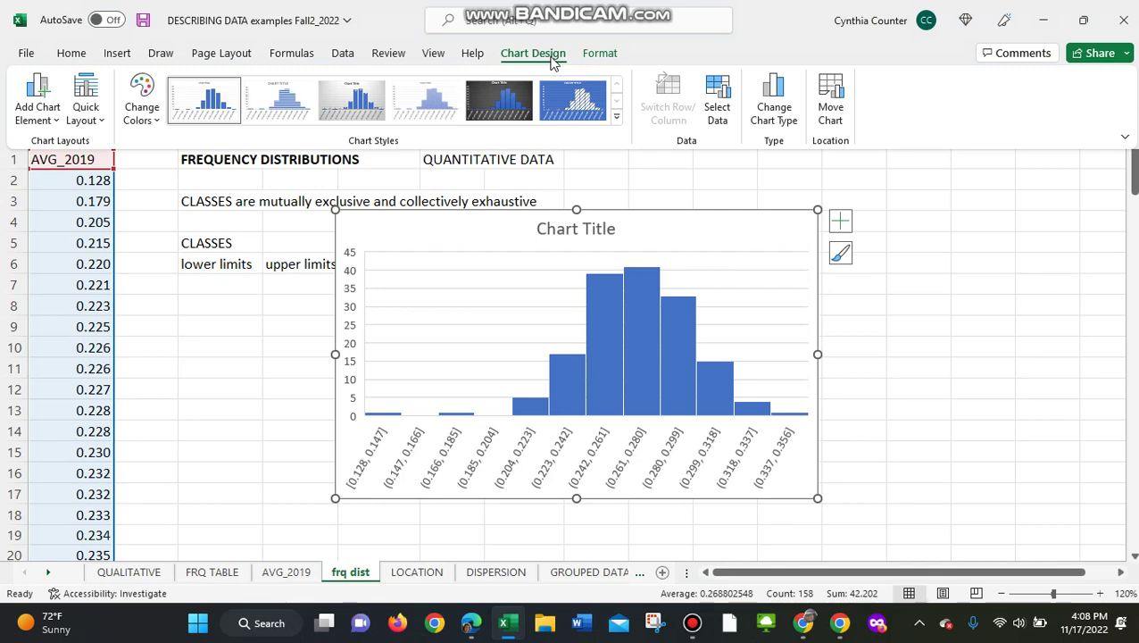
pyautogui.click(360, 101)
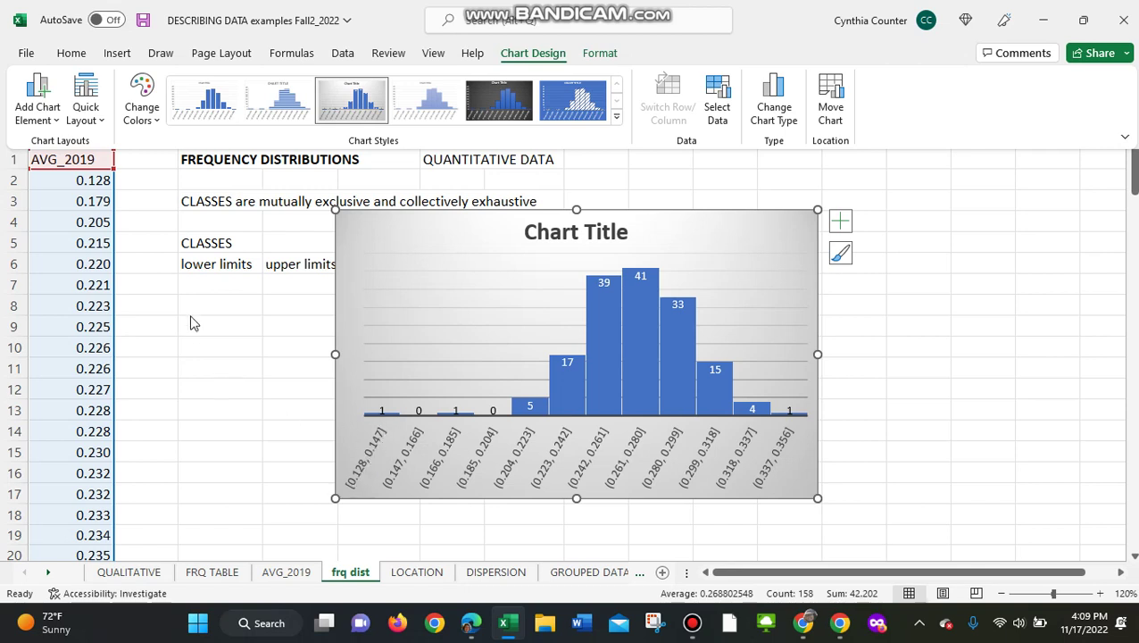
pyautogui.click(363, 229)
pyautogui.moveTo(490, 222); pyautogui.dragTo(722, 160)
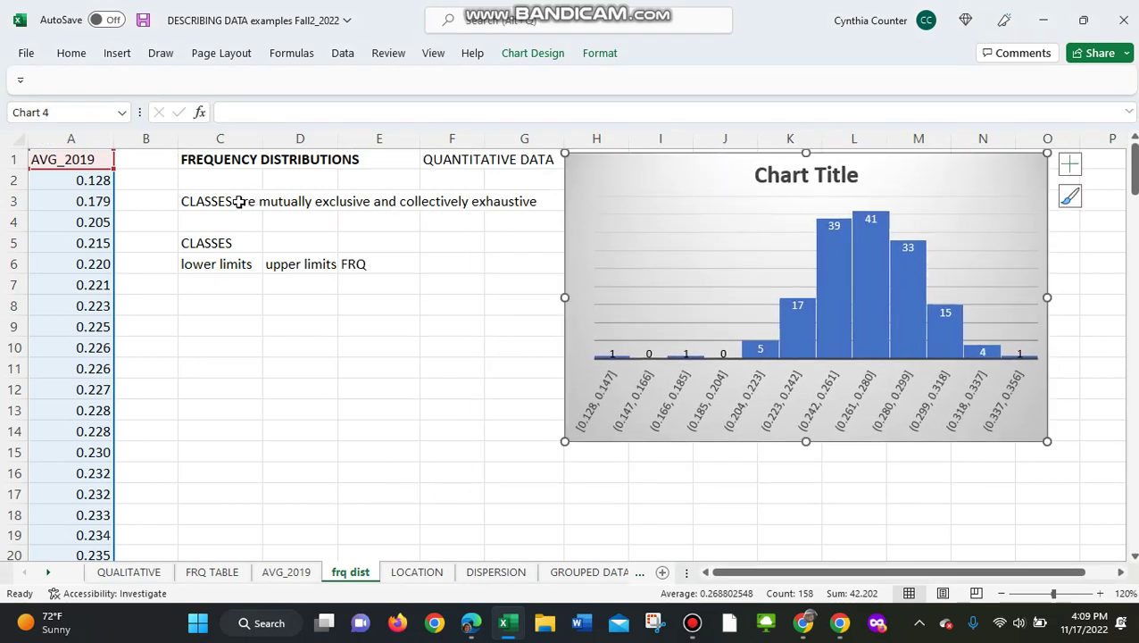
# - Enlarge the histogram so that it extends to about the end of column O and row 19
pyautogui.moveTo(191, 201); pyautogui.dragTo(523, 203)
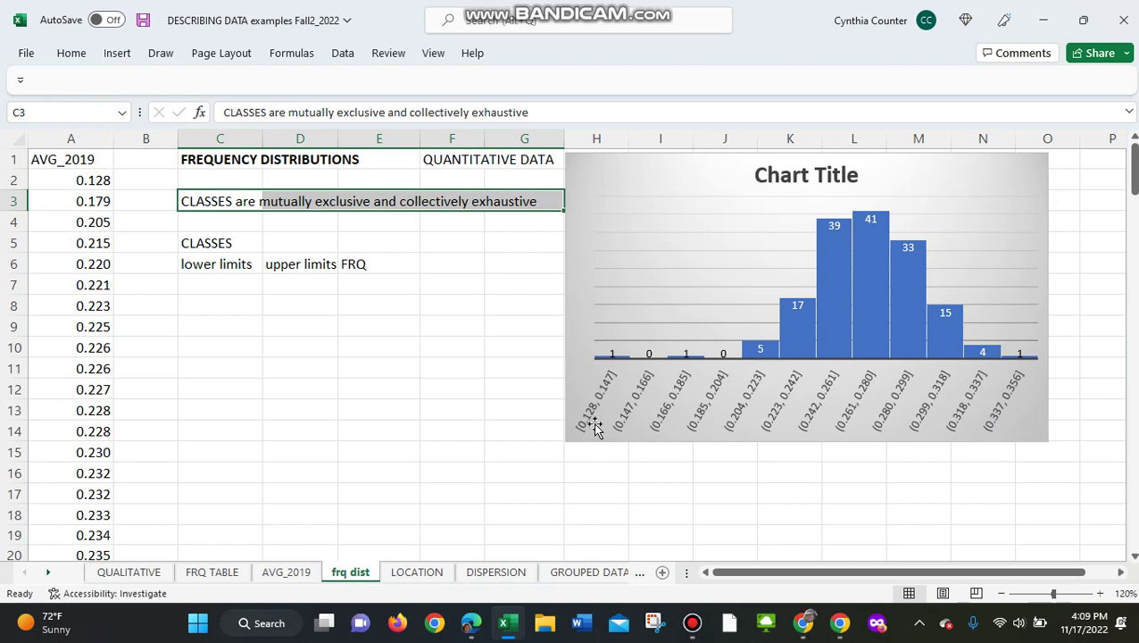
pyautogui.click(997, 326)
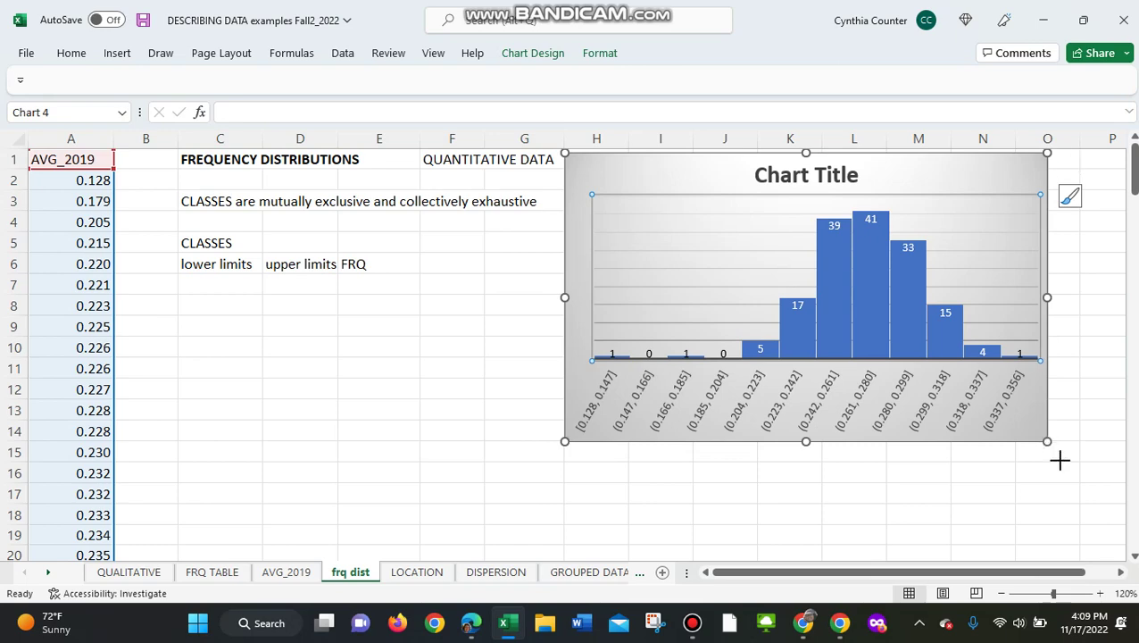
pyautogui.moveTo(1060, 460); pyautogui.dragTo(1082, 499)
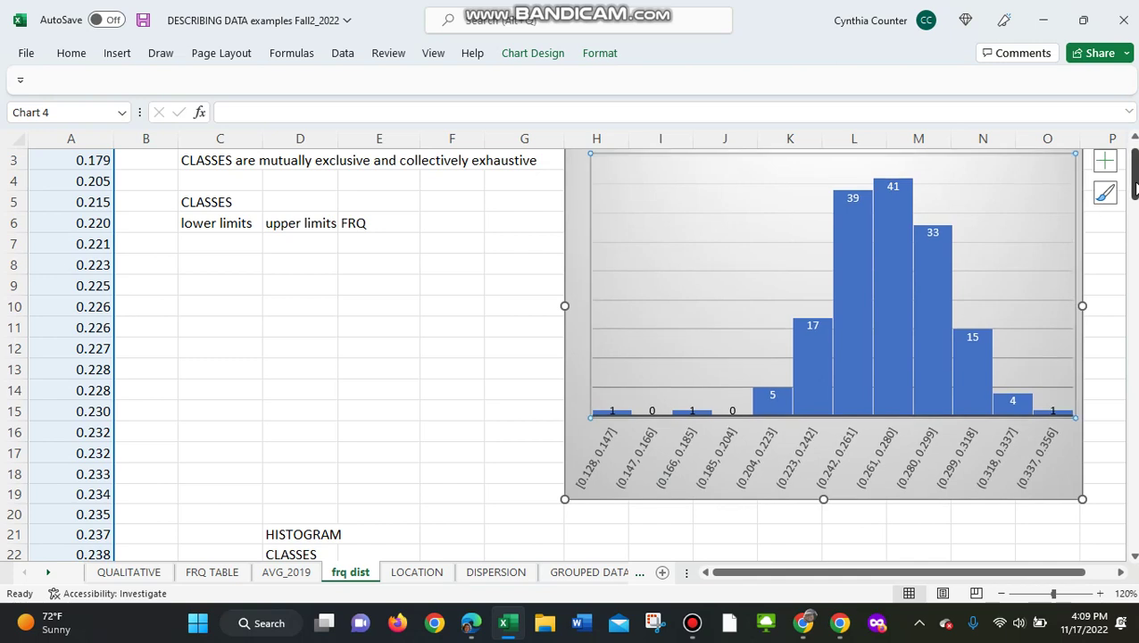
pyautogui.moveTo(1135, 188); pyautogui.dragTo(1134, 143)
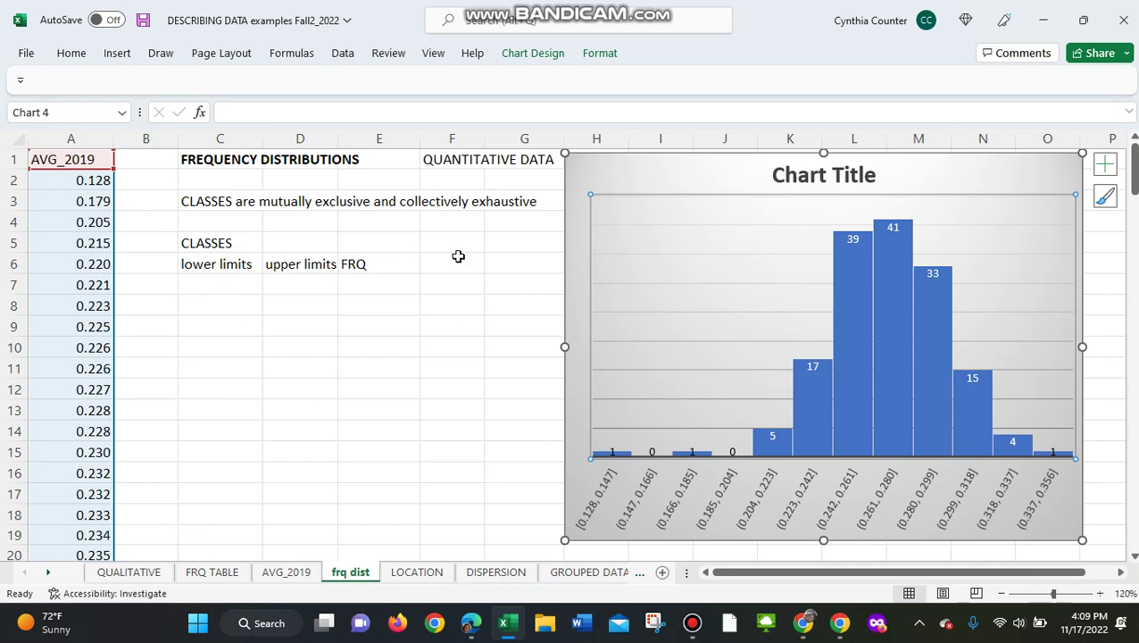
# - Change the chart title to HISTOGRAM FOR AVG_2019
pyautogui.click(836, 177)
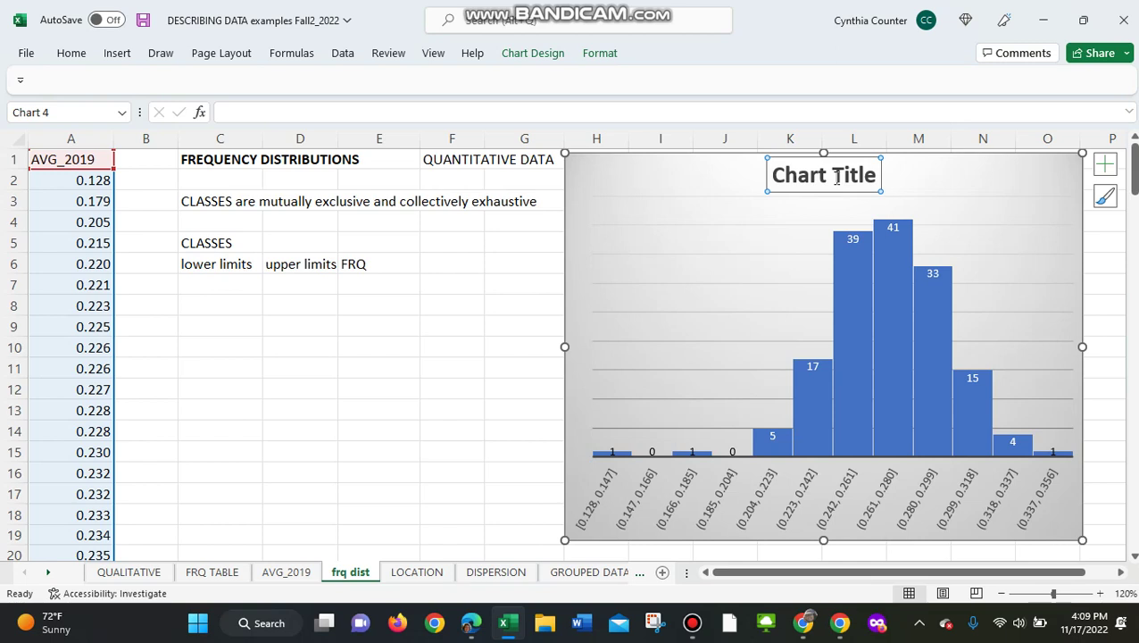
pyautogui.write('H')
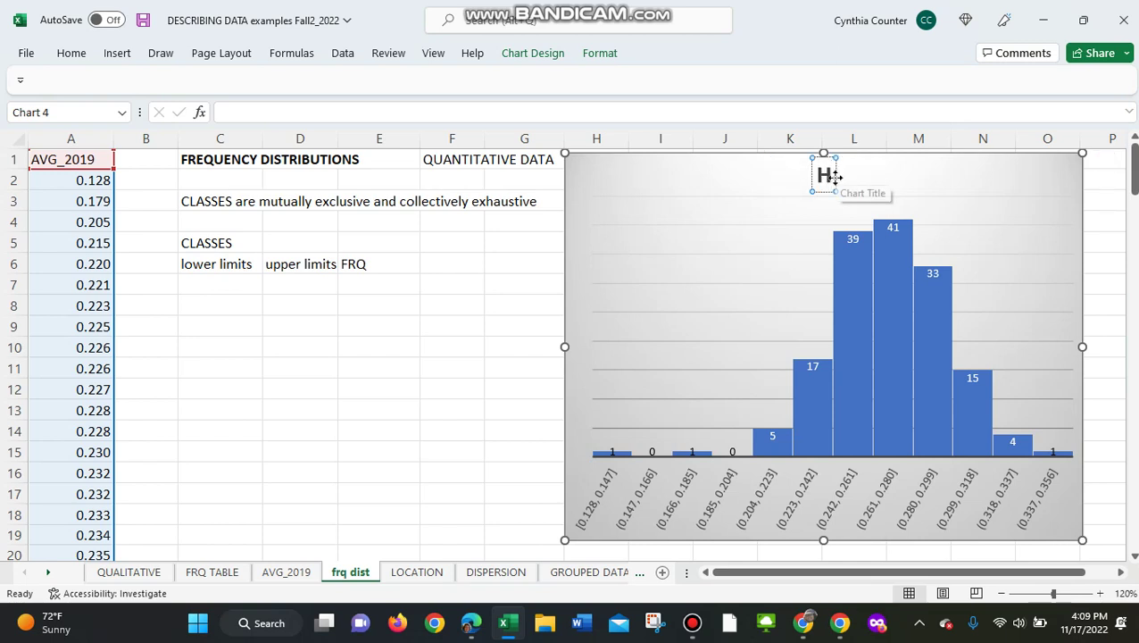
pyautogui.write('ISTOGRAM')
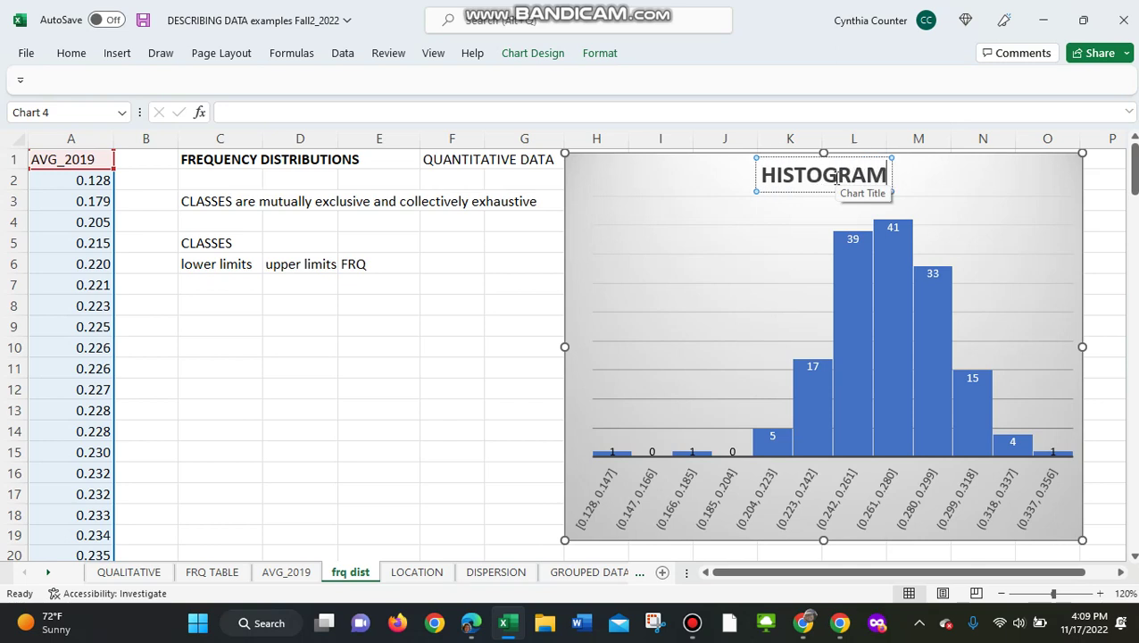
pyautogui.write(' FOR A')
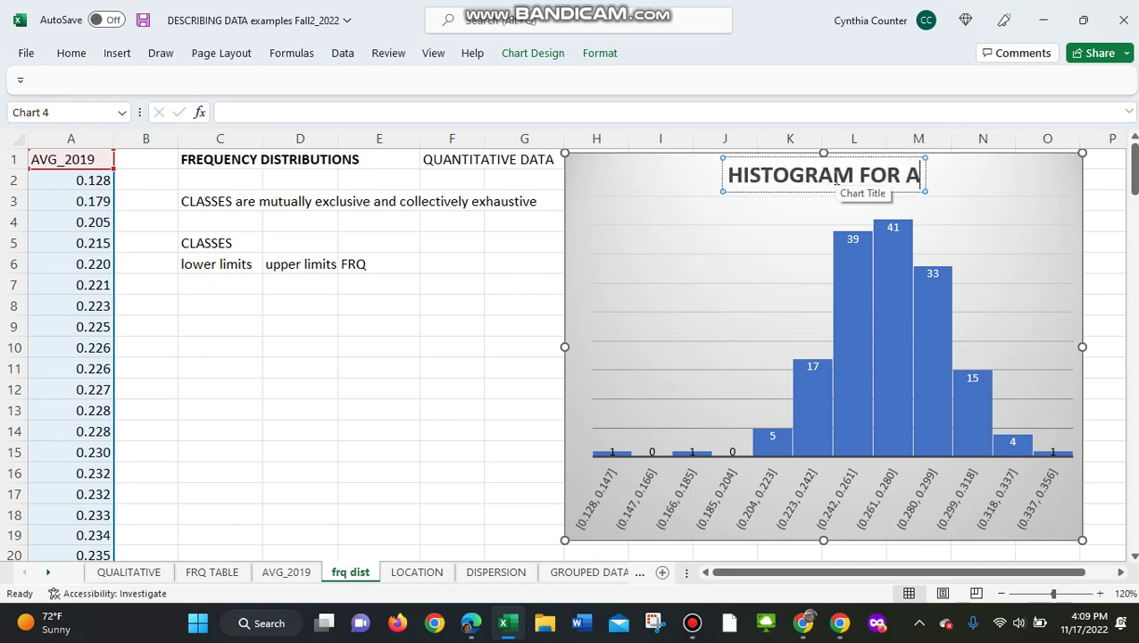
pyautogui.write('VG_')
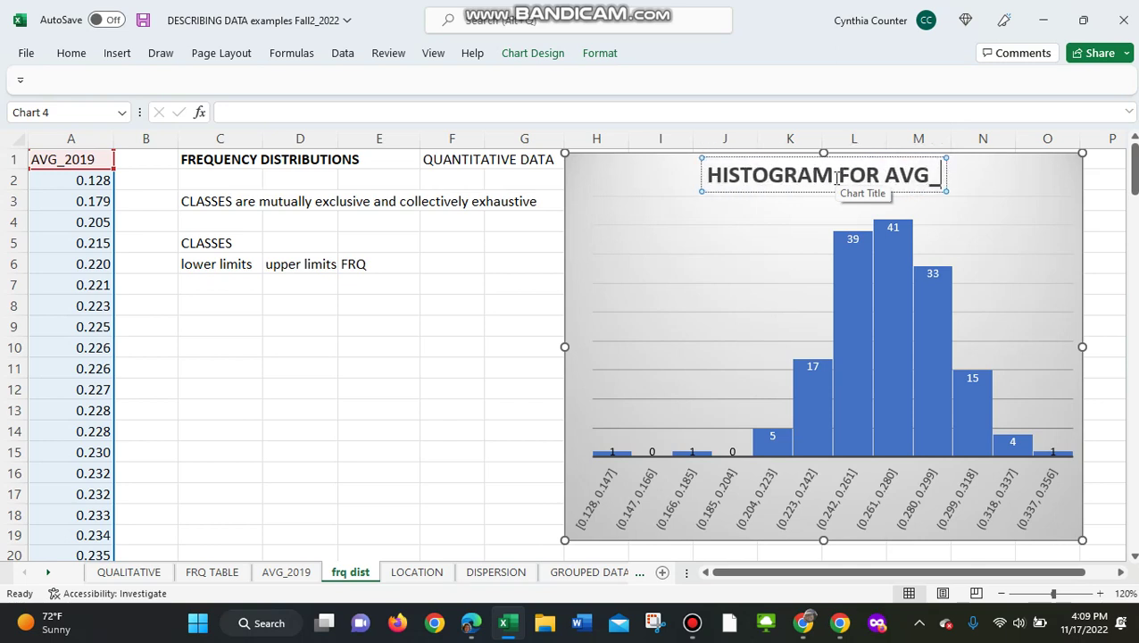
pyautogui.write('2019')
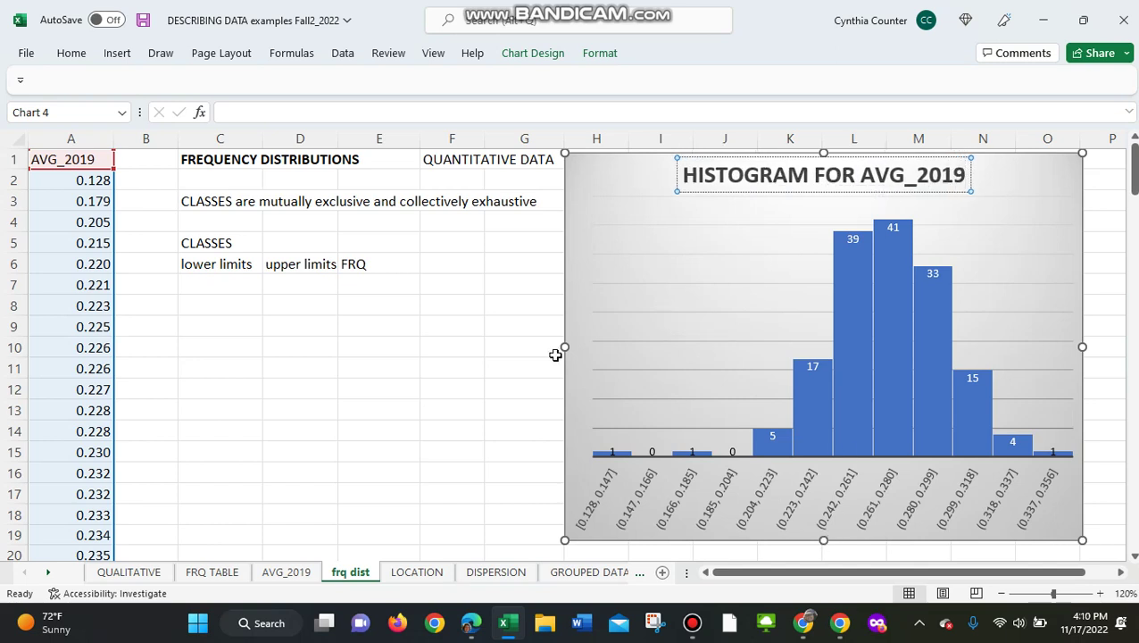
pyautogui.click(506, 347)
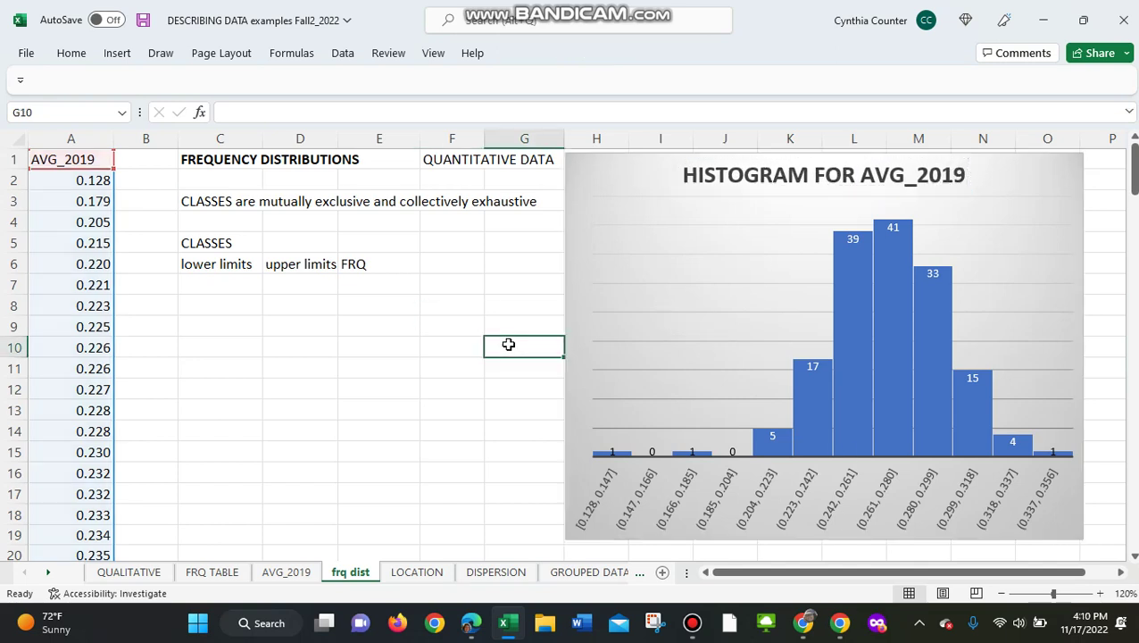
# - Add a primary horizontal axis title to the histogram and set its text to CLASSES
pyautogui.click(853, 312)
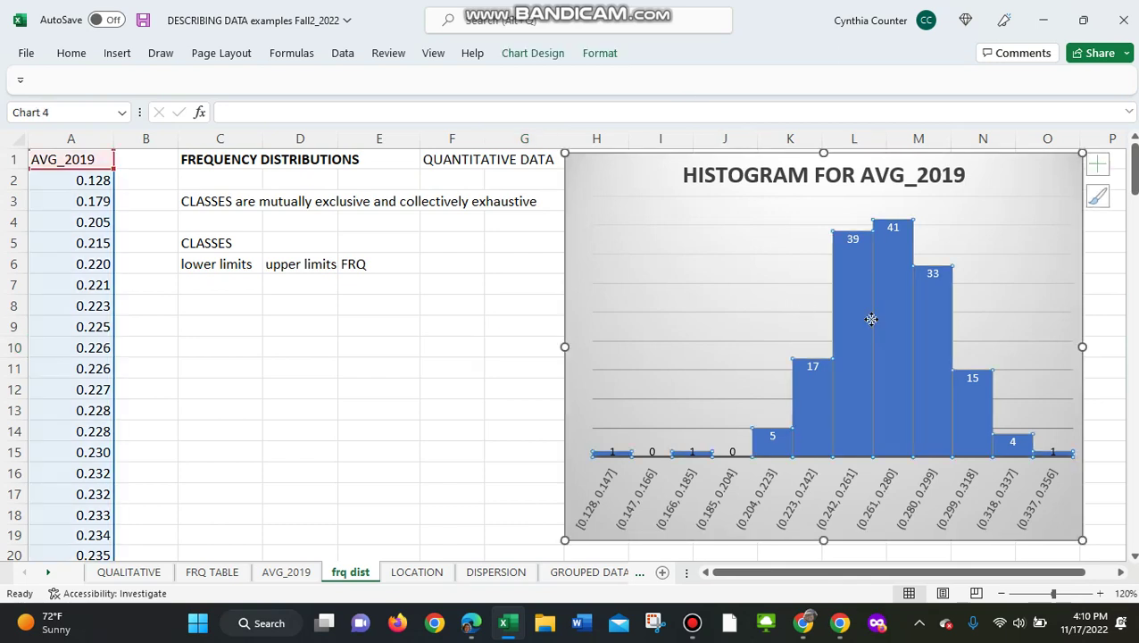
pyautogui.click(528, 55)
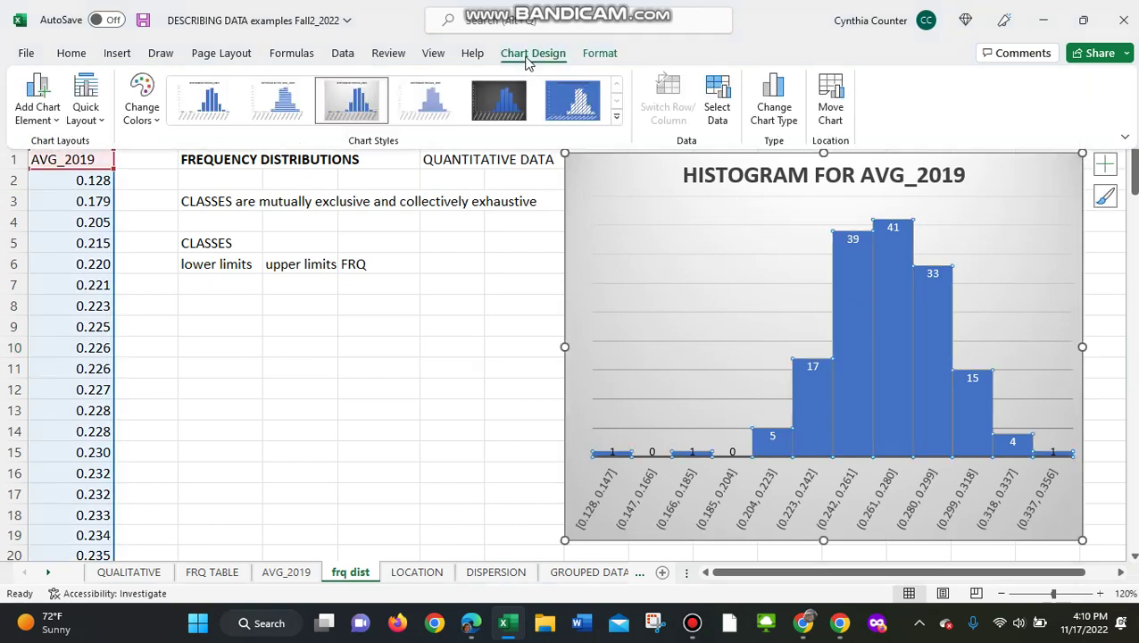
pyautogui.click(34, 109)
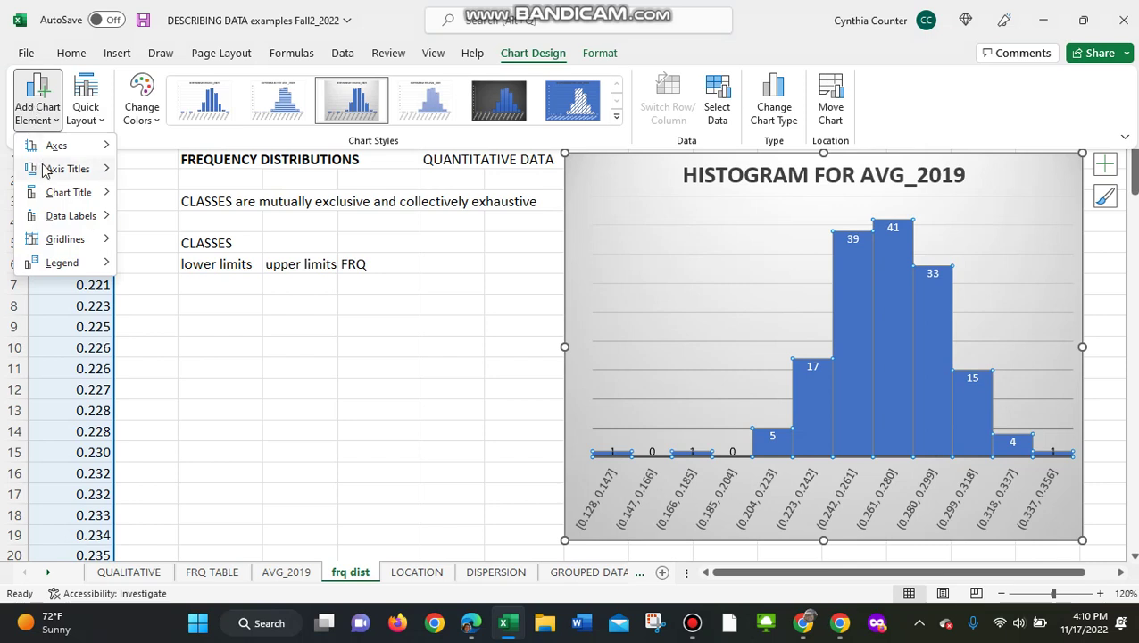
pyautogui.moveTo(46, 172)
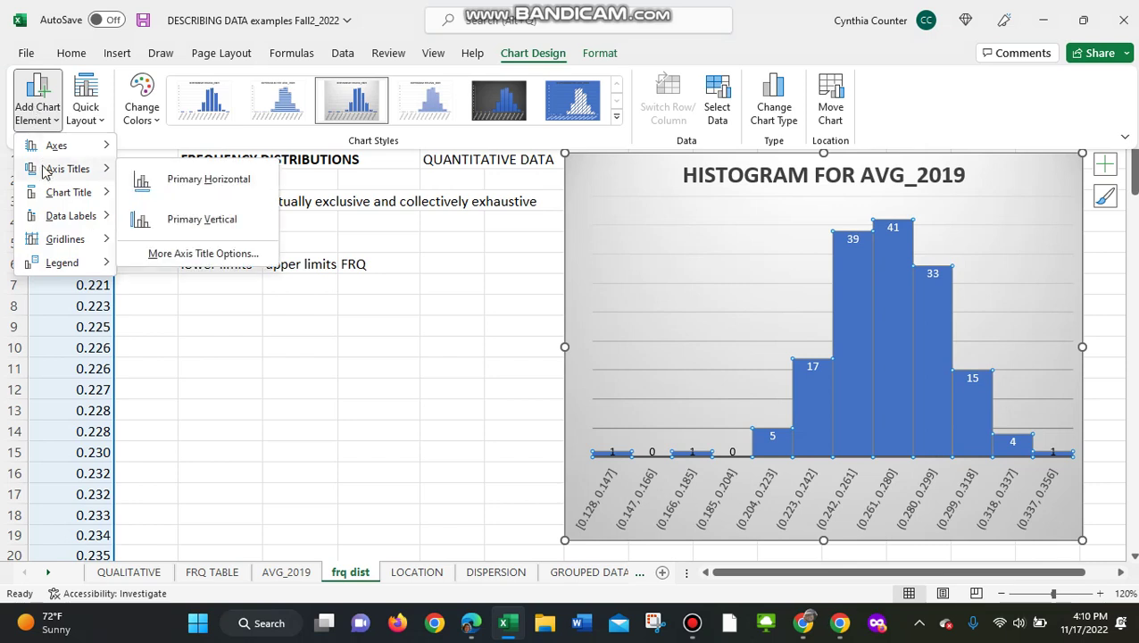
pyautogui.click(198, 183)
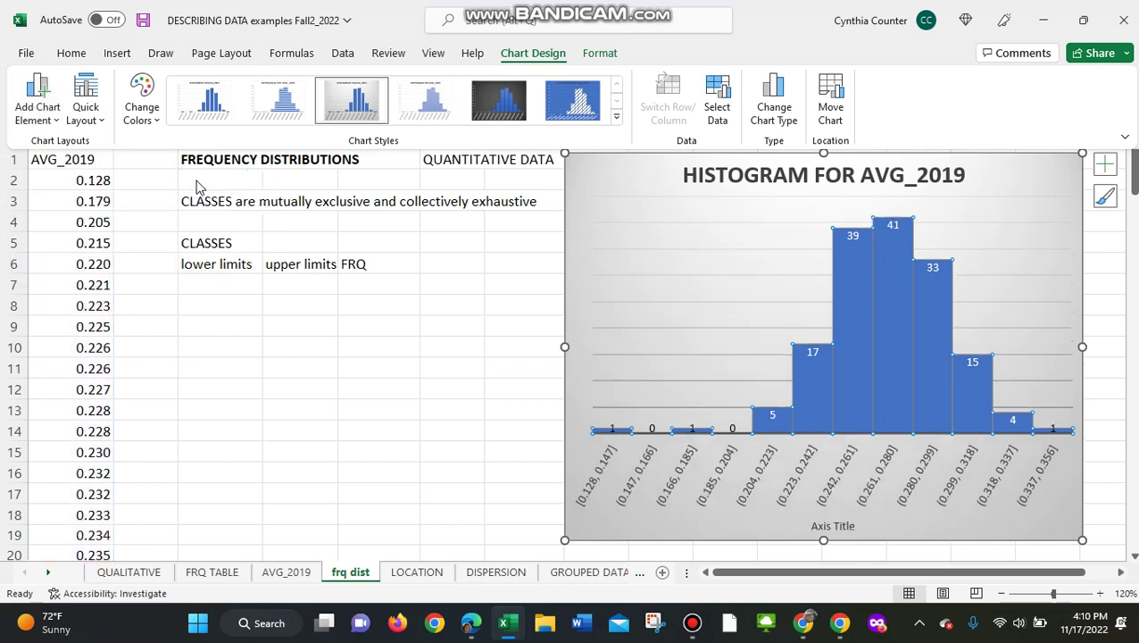
pyautogui.click(835, 527)
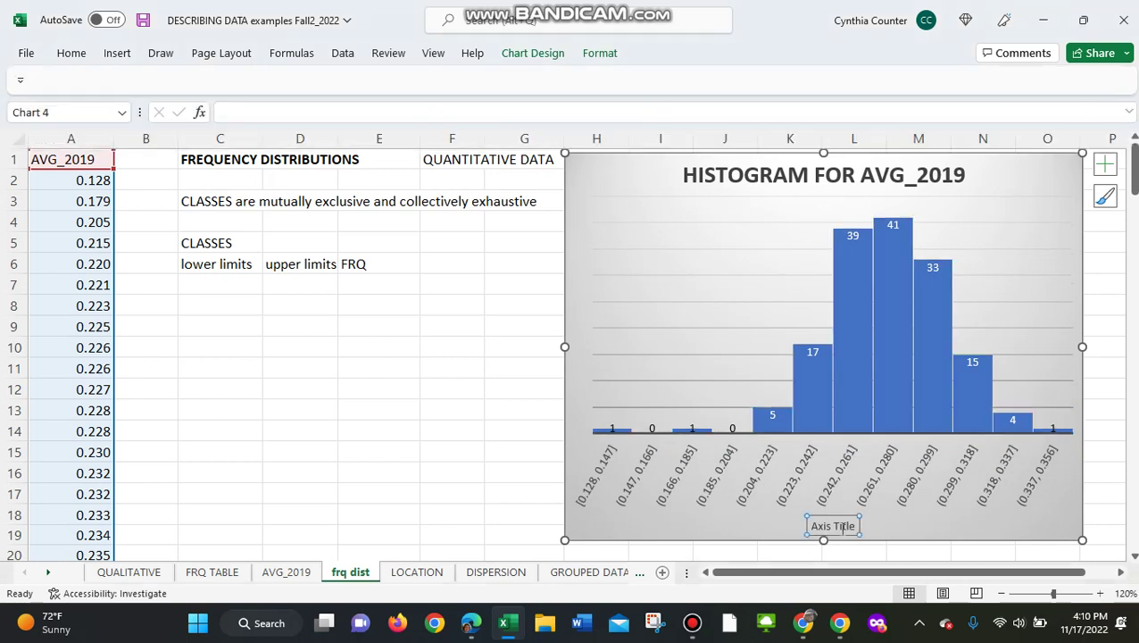
pyautogui.tripleClick(844, 527)
pyautogui.write('C')
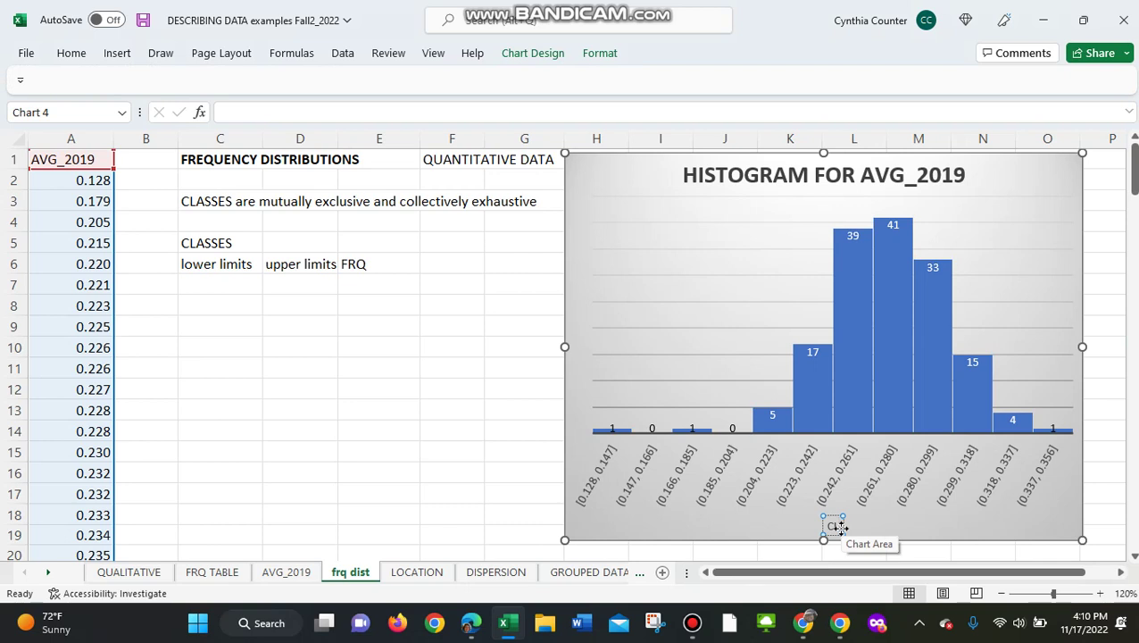
pyautogui.write('LASSE')
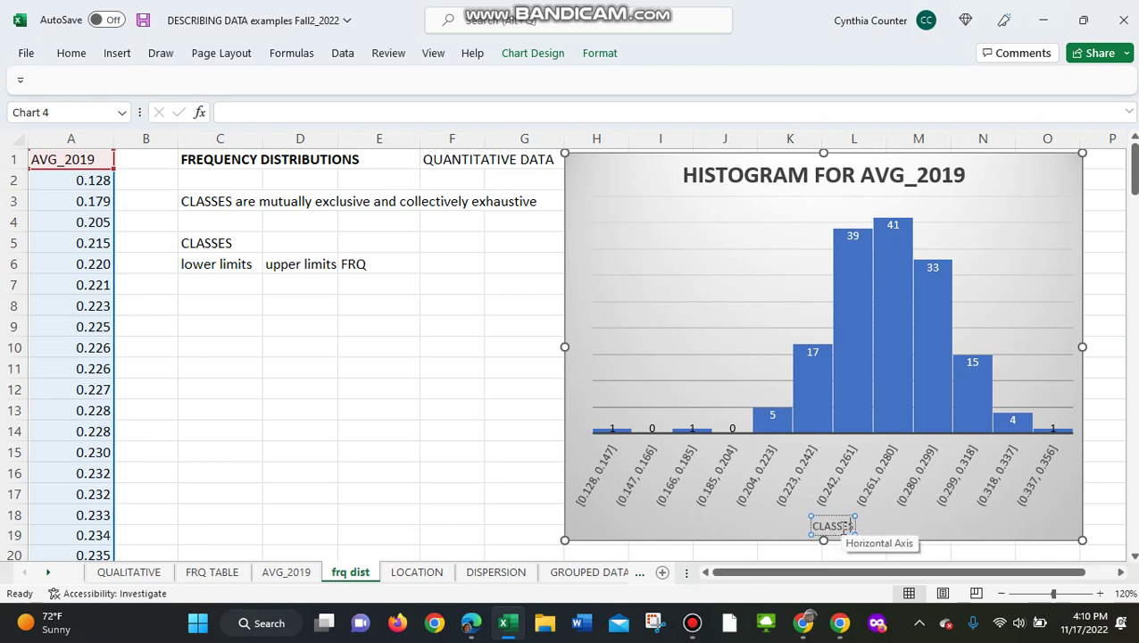
# - Finish the horizontal axis title as CLASSES on a single line and leave the chart
pyautogui.write('SS')
pyautogui.press('Return')
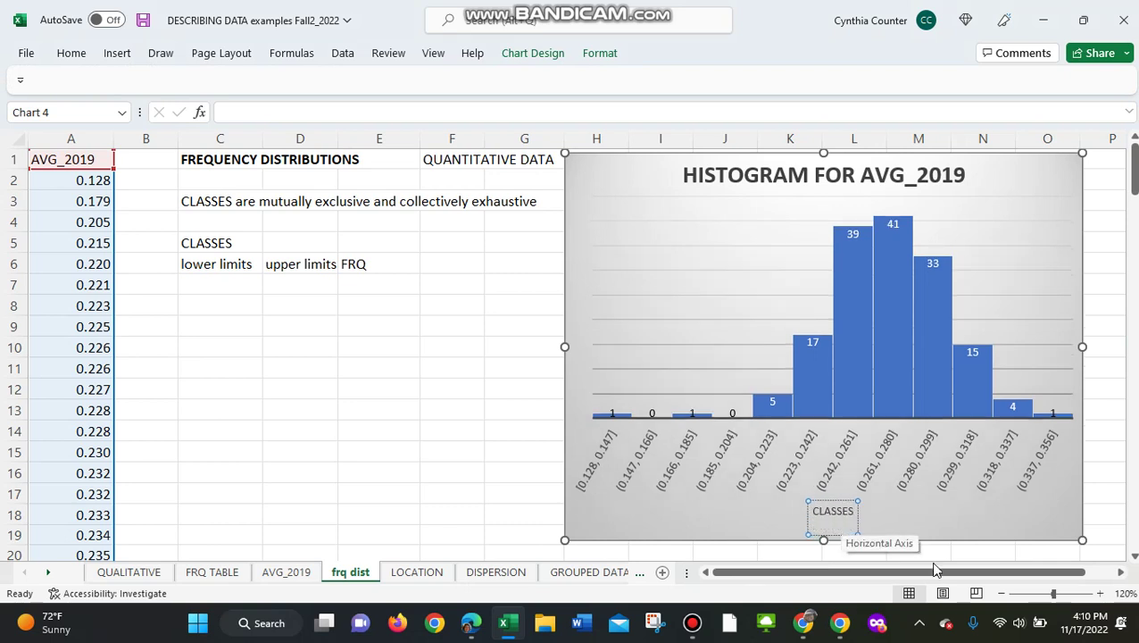
pyautogui.press('BackSpace')
pyautogui.click(271, 333)
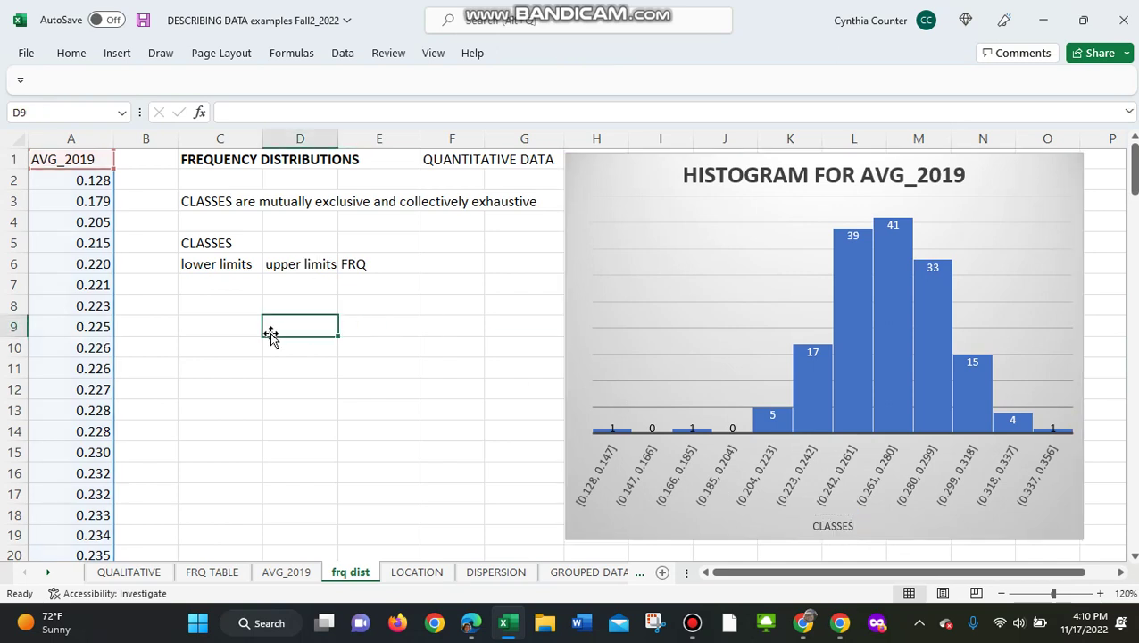
# - Add a primary vertical axis title to the histogram and set its text to FREQUENCIES
pyautogui.click(678, 223)
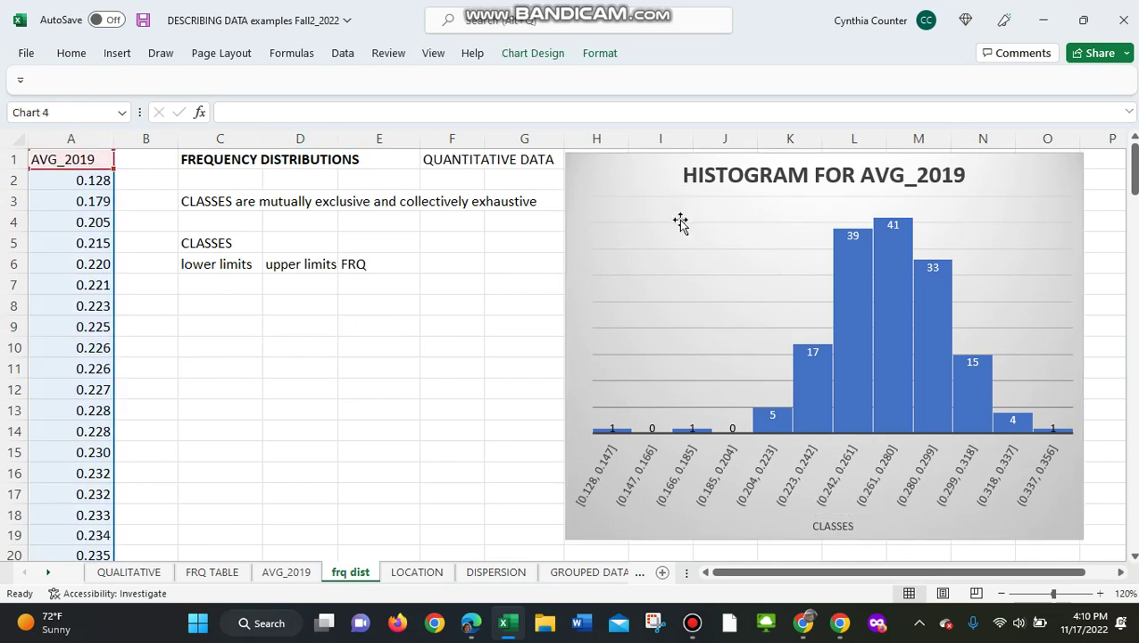
pyautogui.click(532, 54)
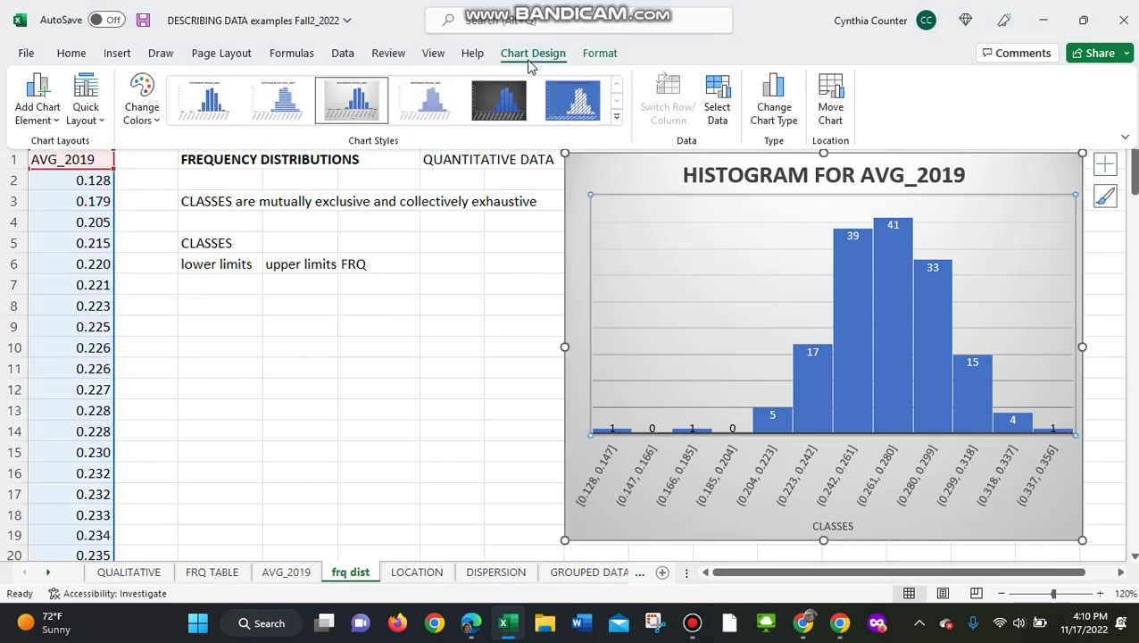
pyautogui.click(38, 100)
pyautogui.moveTo(58, 174)
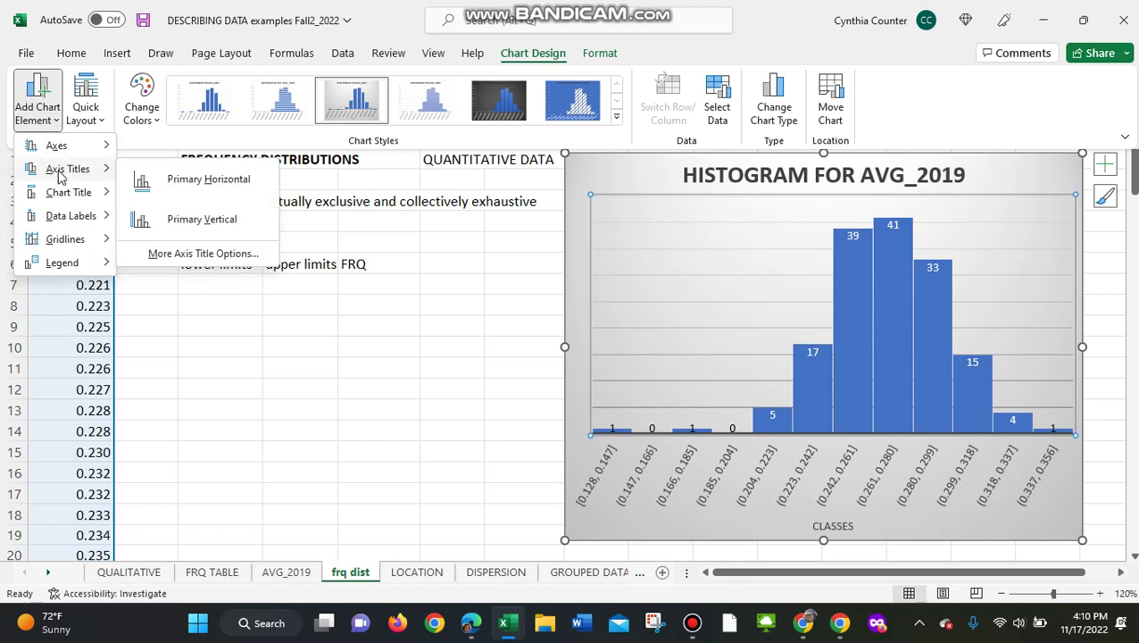
pyautogui.click(163, 222)
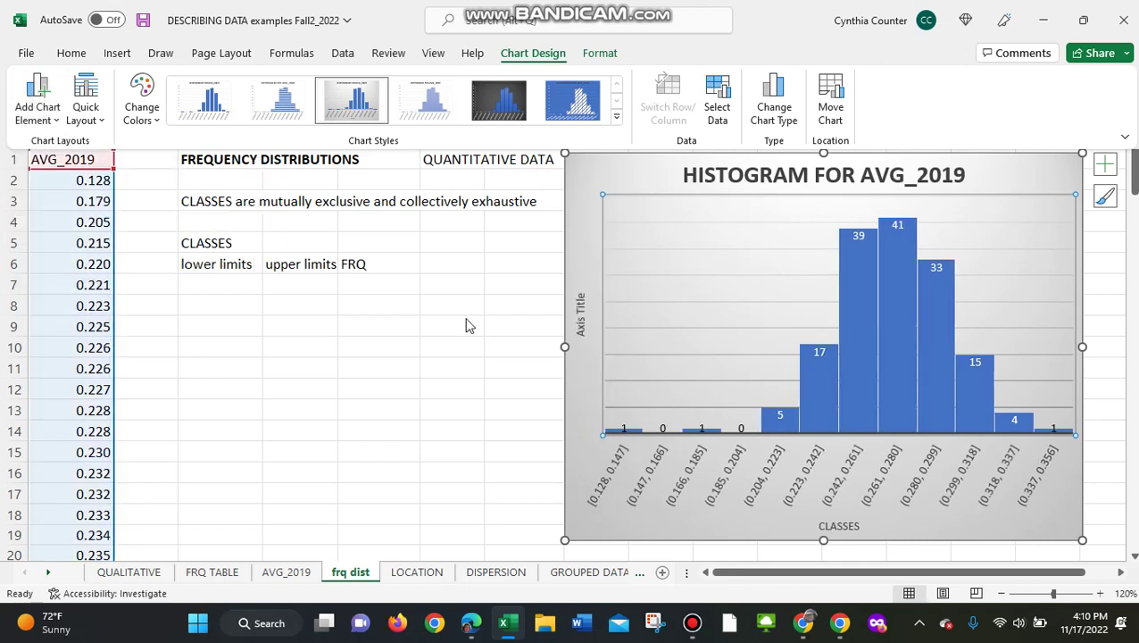
pyautogui.click(582, 328)
pyautogui.tripleClick(583, 329)
pyautogui.write('FREQ')
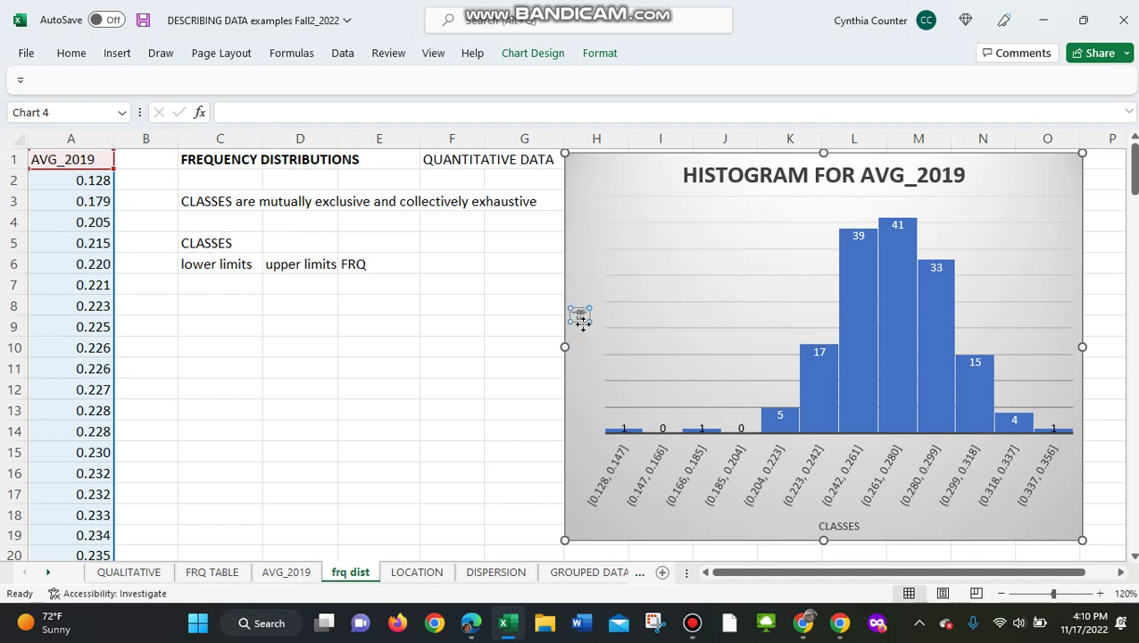
pyautogui.write('U')
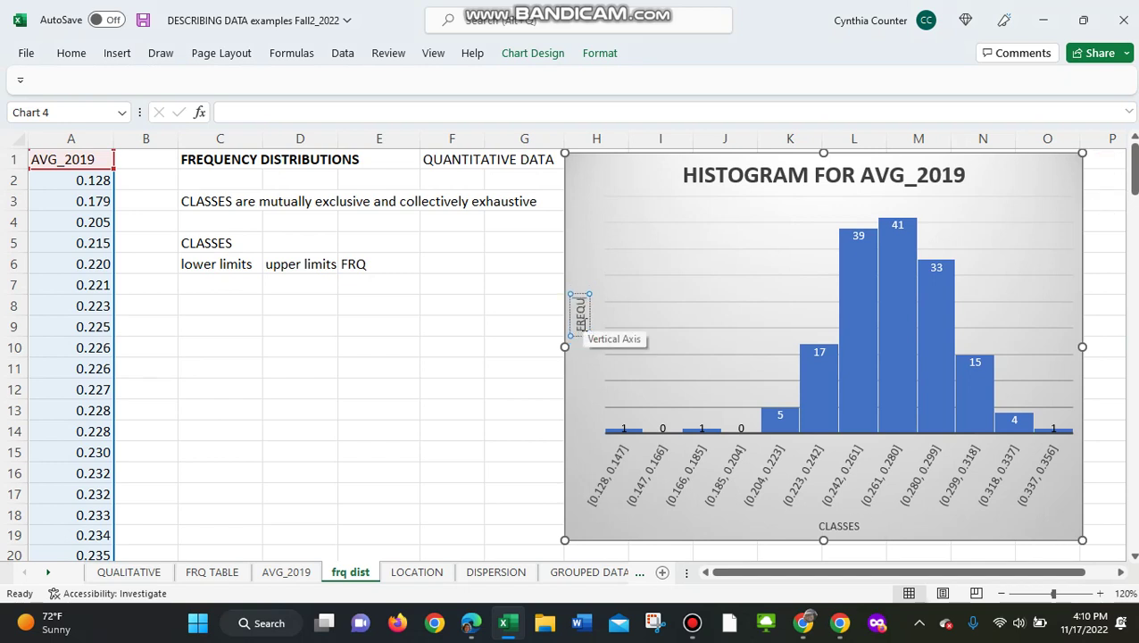
pyautogui.write('ENCIES')
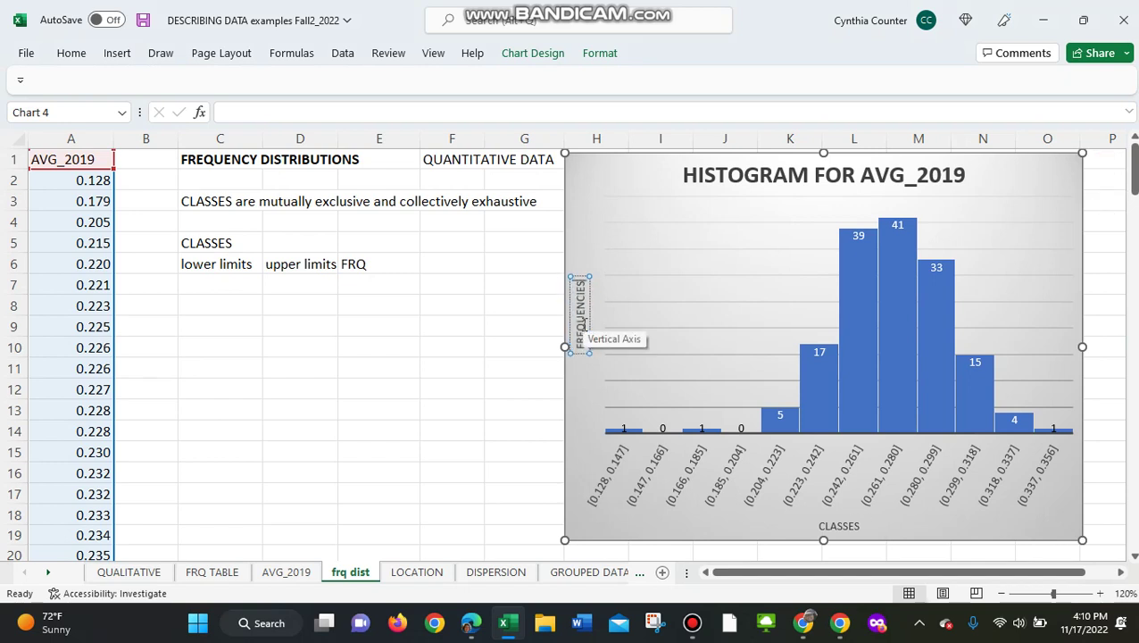
pyautogui.click(486, 343)
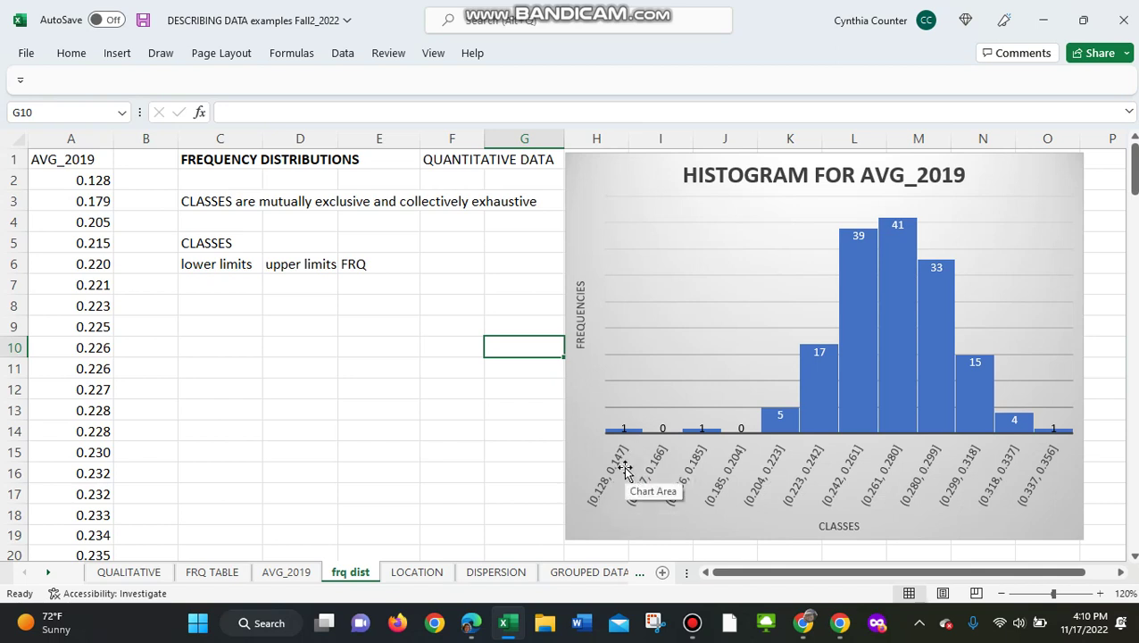
# - Enter the first class in C7:D7 with lower limit 0.128 and upper limit 0.147
pyautogui.click(230, 288)
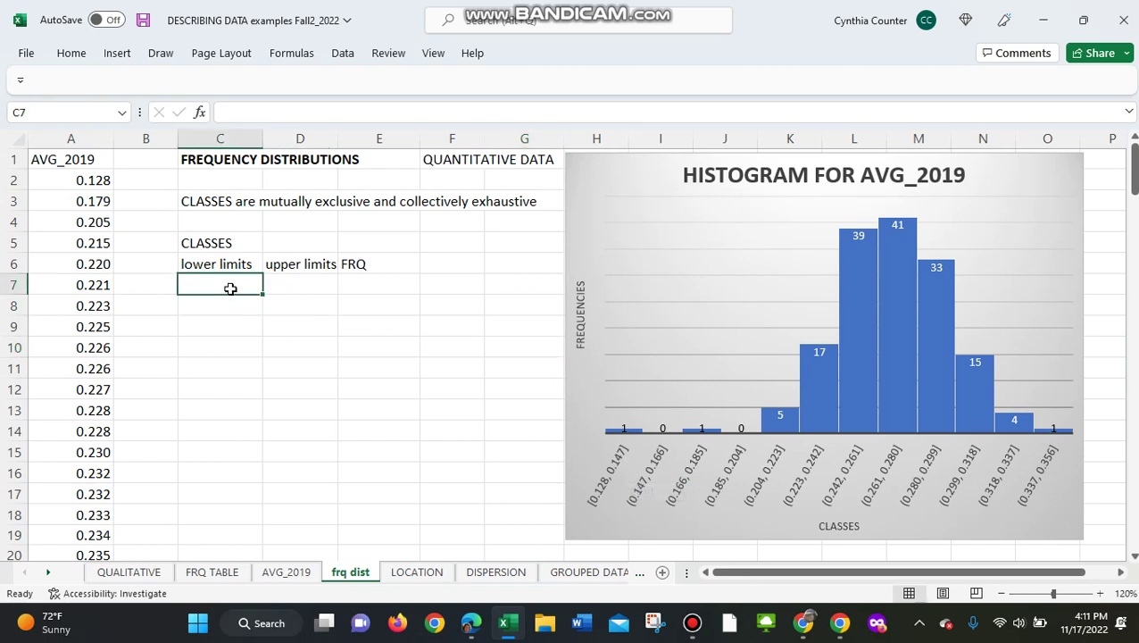
pyautogui.write('0')
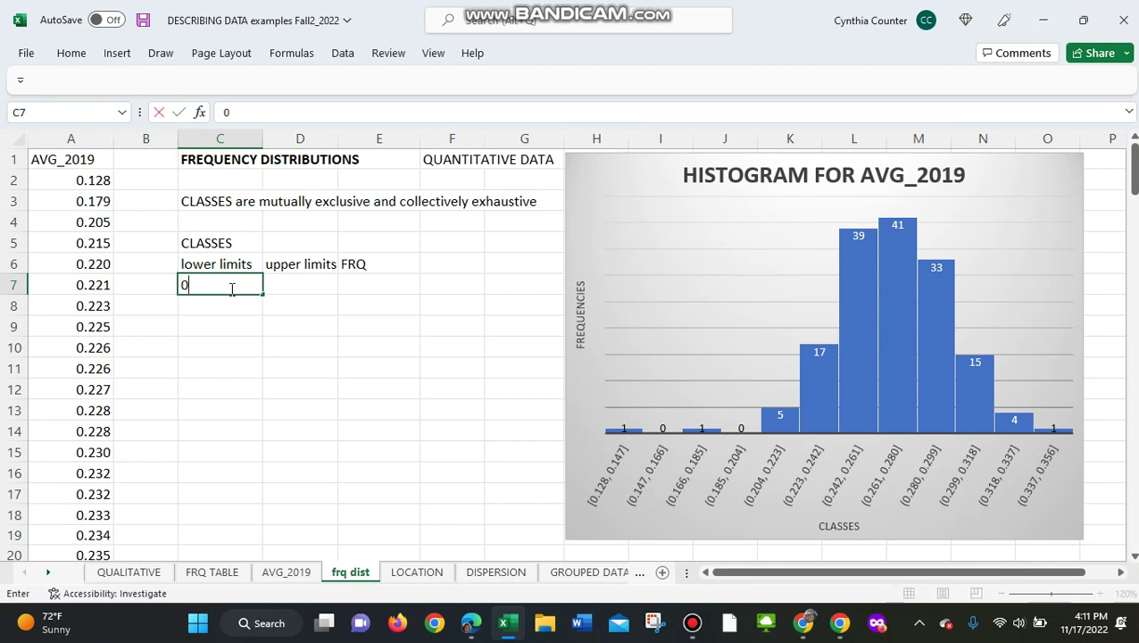
pyautogui.write('.128')
pyautogui.press('Tab')
pyautogui.write('0.14')
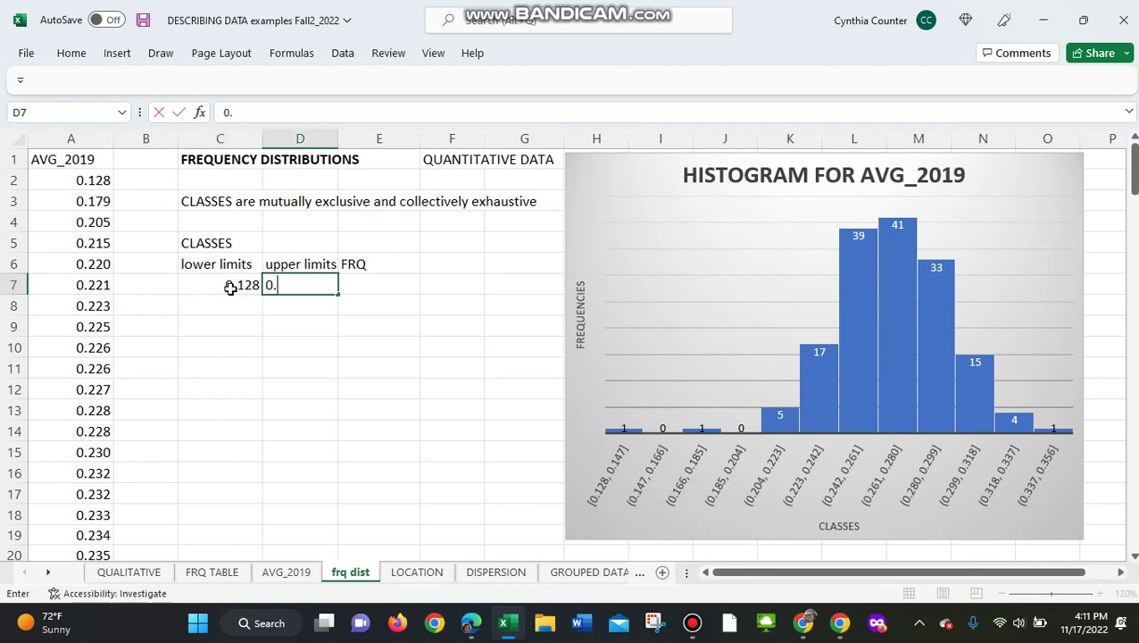
pyautogui.press('Return')
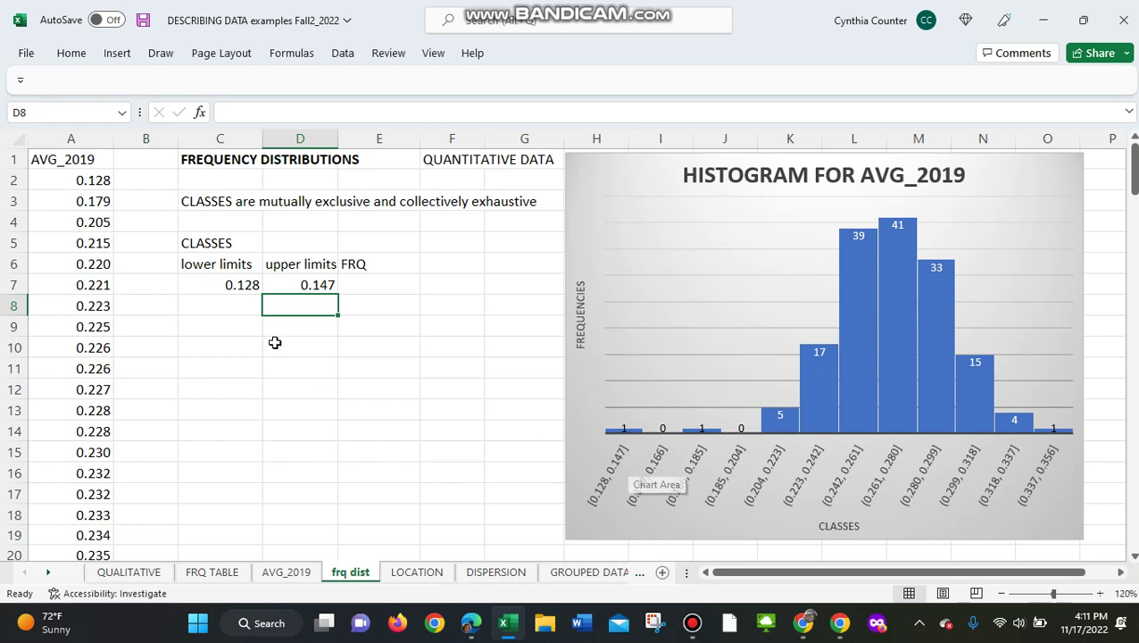
# - Enter the second class in C8:D8 with lower limit 0.147 and upper limit 0.166
pyautogui.click(233, 302)
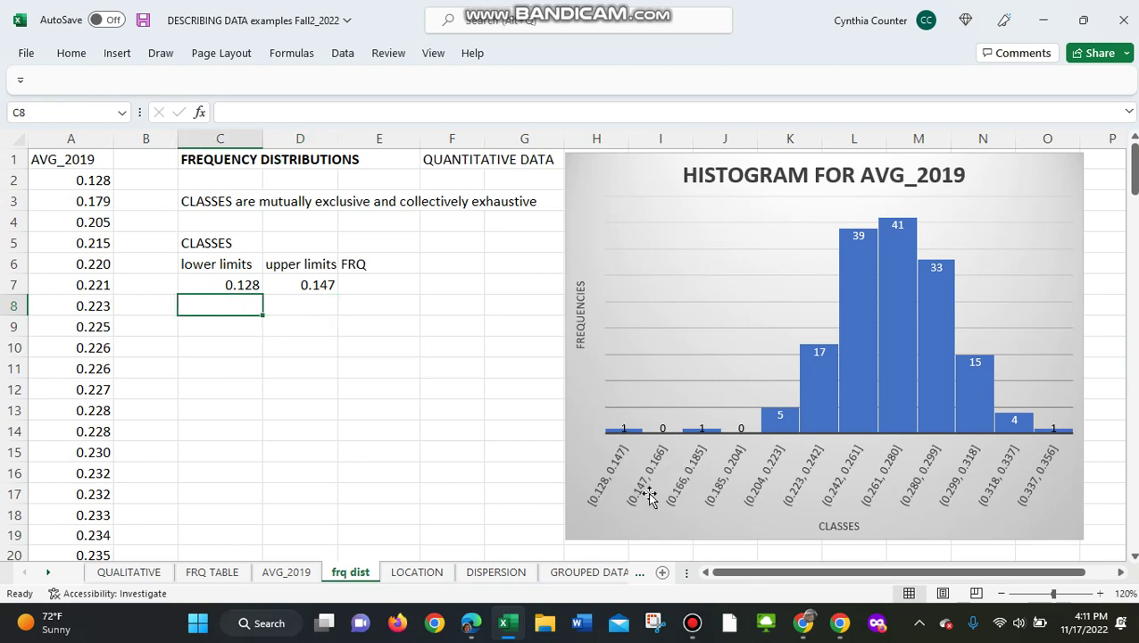
pyautogui.write('0.147')
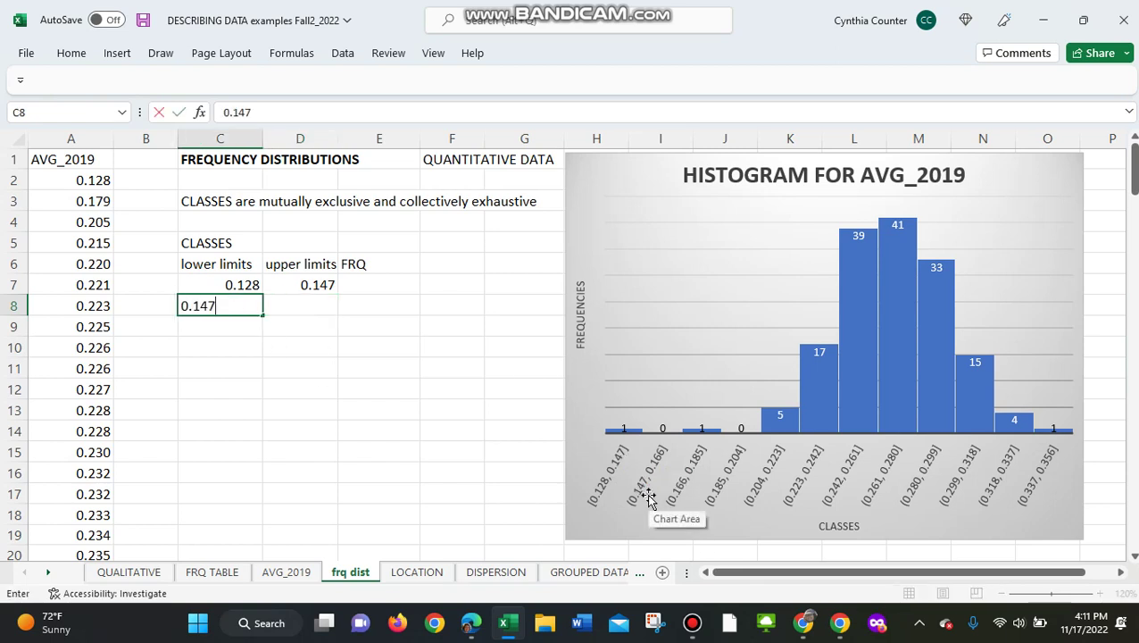
pyautogui.press('Tab')
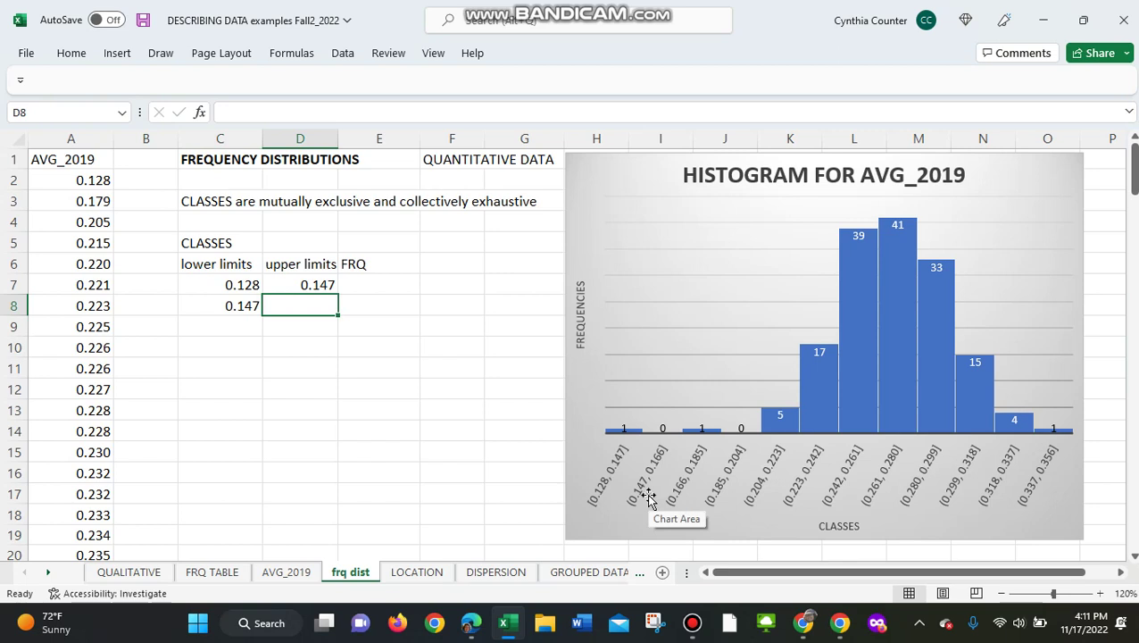
pyautogui.click(326, 284)
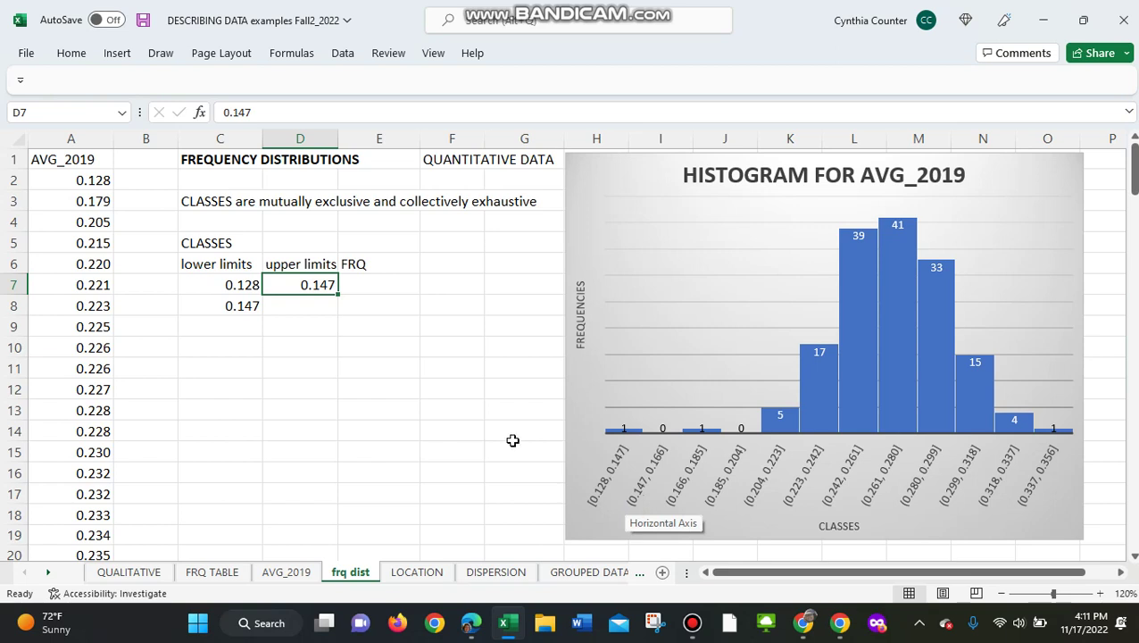
pyautogui.click(303, 306)
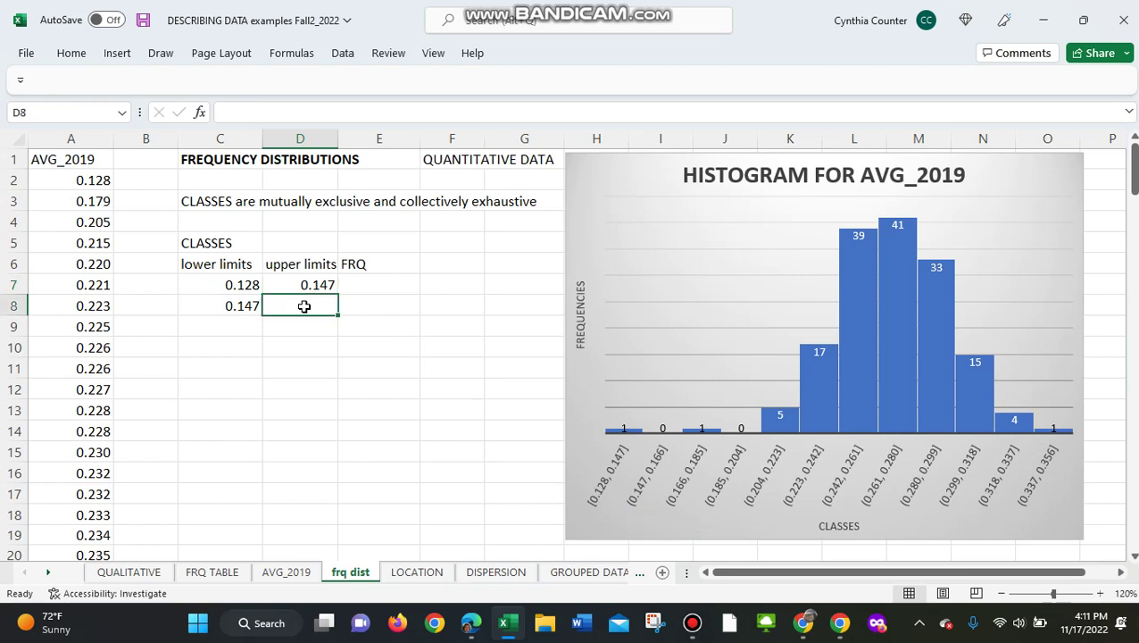
pyautogui.write('0.166')
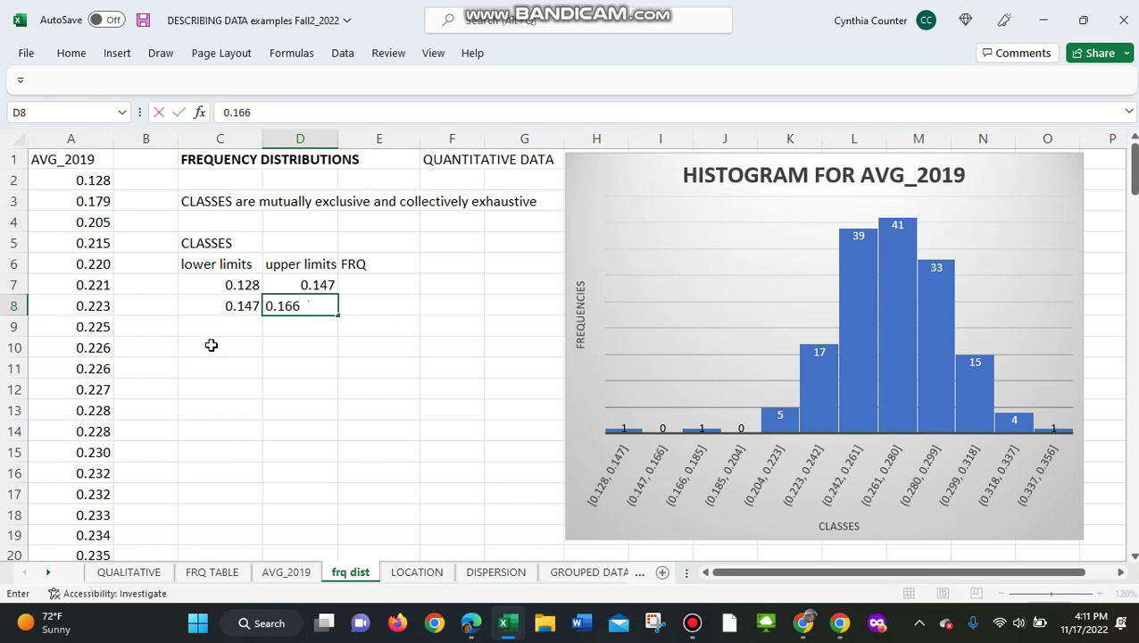
pyautogui.press('Return')
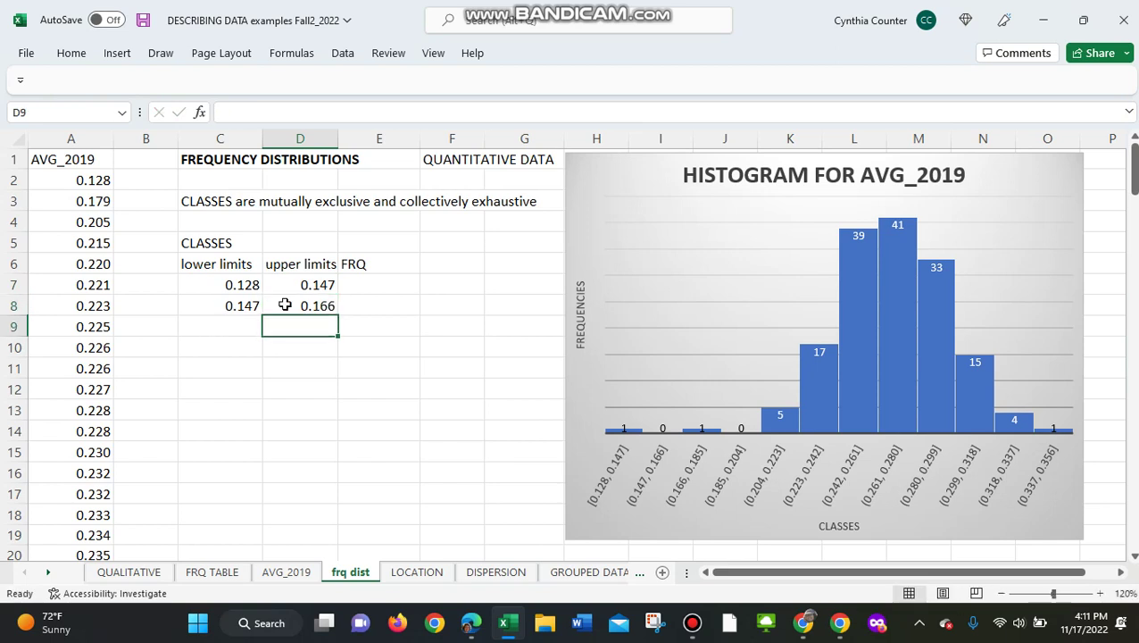
pyautogui.click(208, 288)
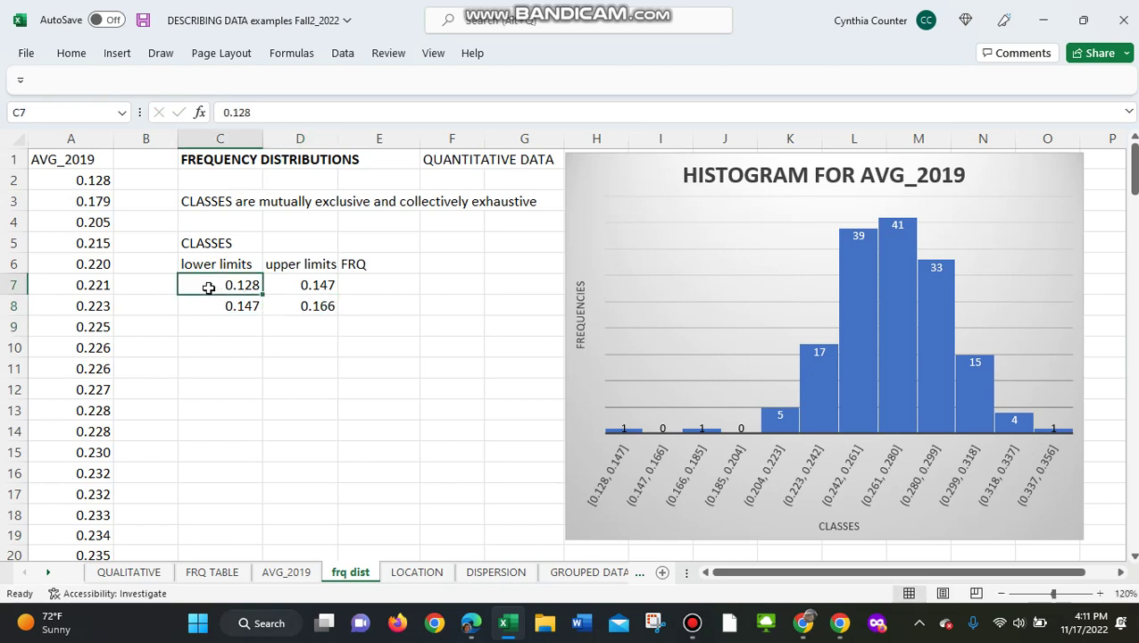
pyautogui.click(94, 183)
pyautogui.click(205, 288)
pyautogui.press('Right')
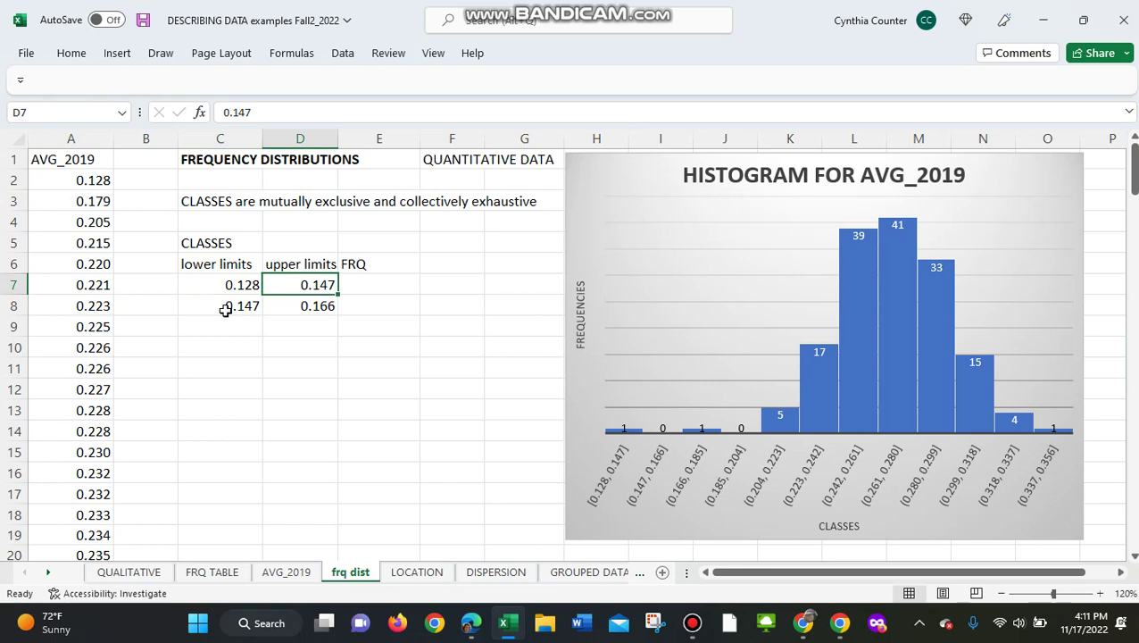
pyautogui.click(225, 309)
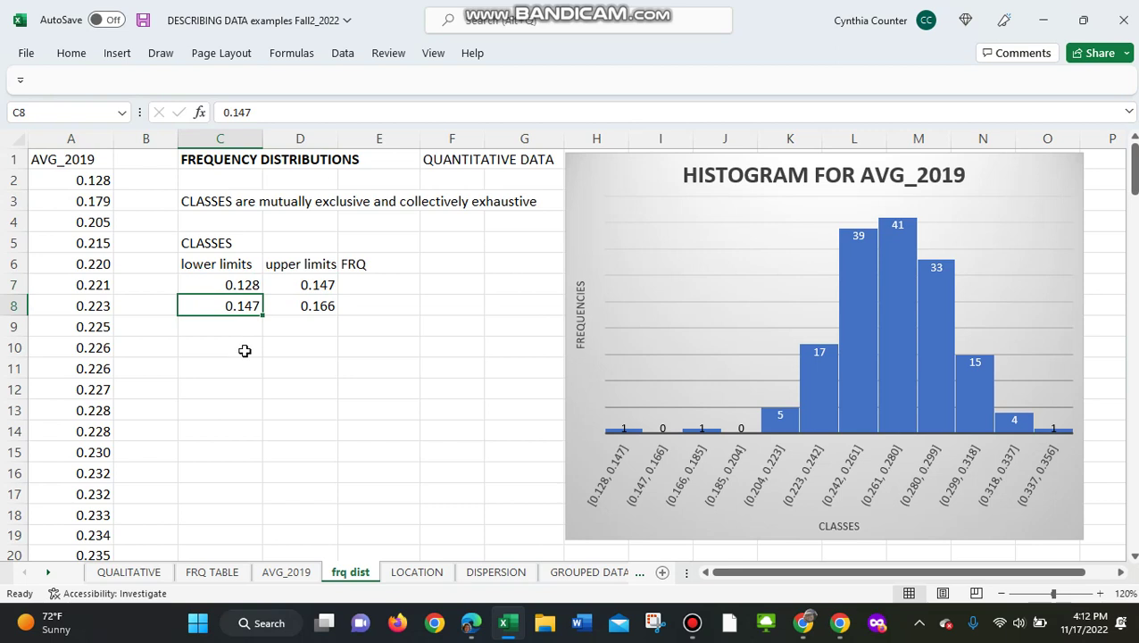
pyautogui.click(292, 305)
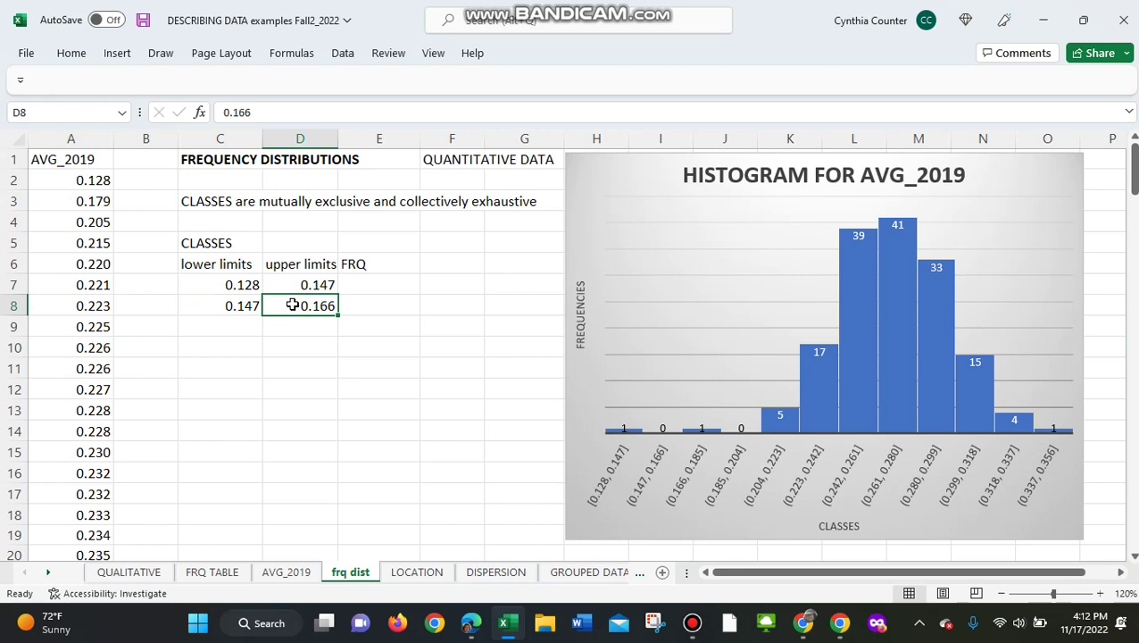
# - Enter the third class in C9:D9 with lower limit 0.166 and upper limit 0.185
pyautogui.click(233, 324)
pyautogui.write('0.')
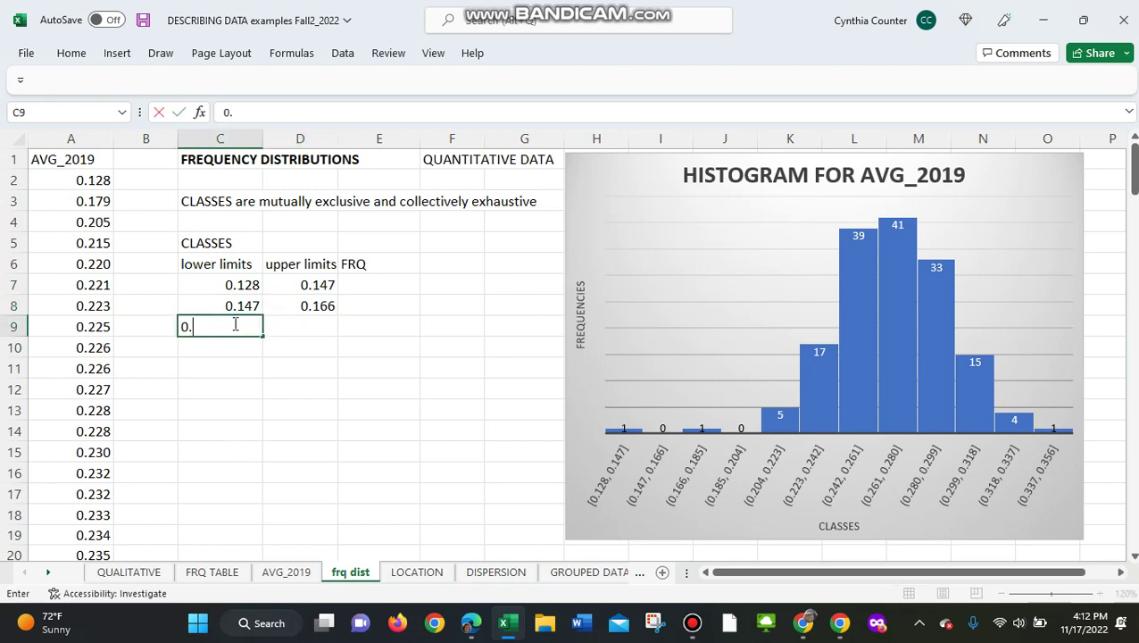
pyautogui.write('166')
pyautogui.press('Tab')
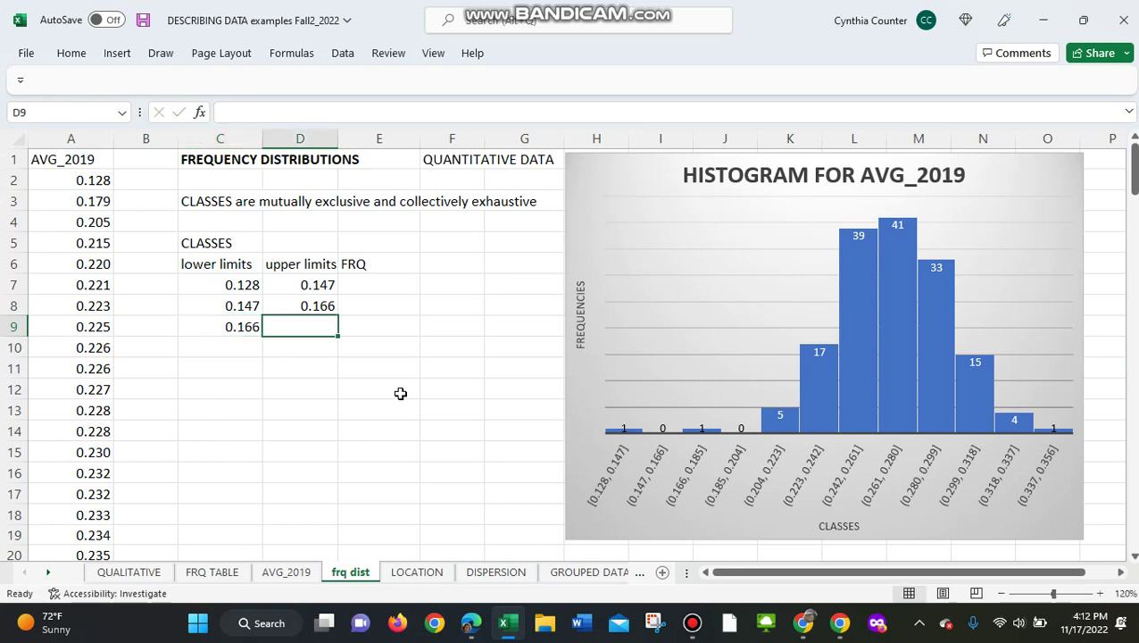
pyautogui.write('0.185')
pyautogui.press('Return')
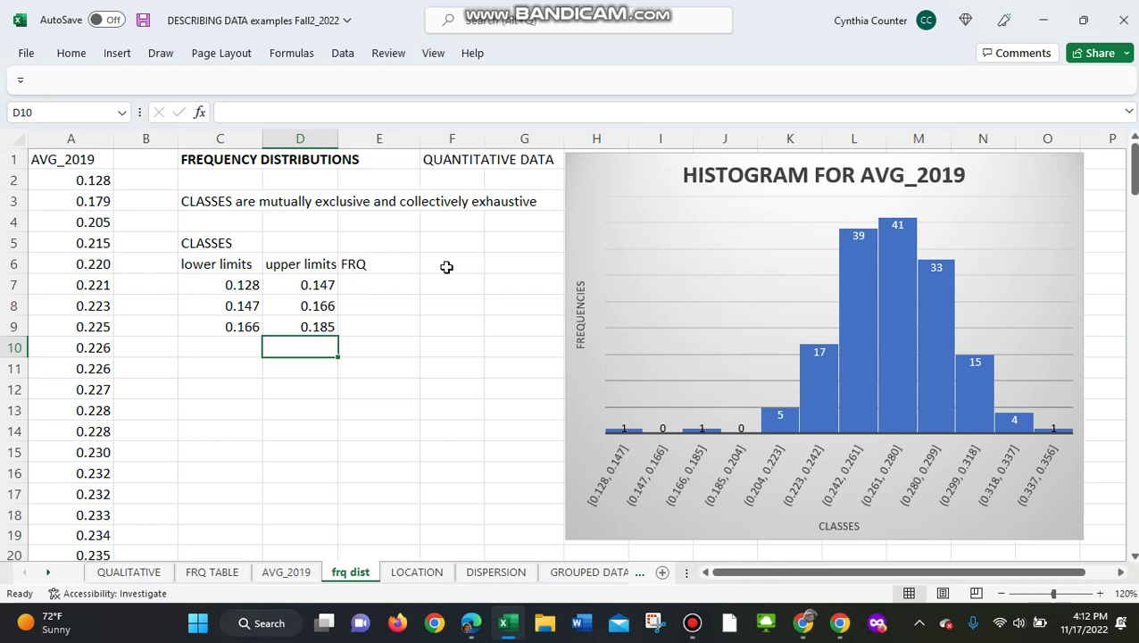
# - Enter the note "CLASS INTERVAL is the difference between consecutive lower limits" in C4 and move the histogram clear of its text
pyautogui.click(209, 220)
pyautogui.write('CLAS')
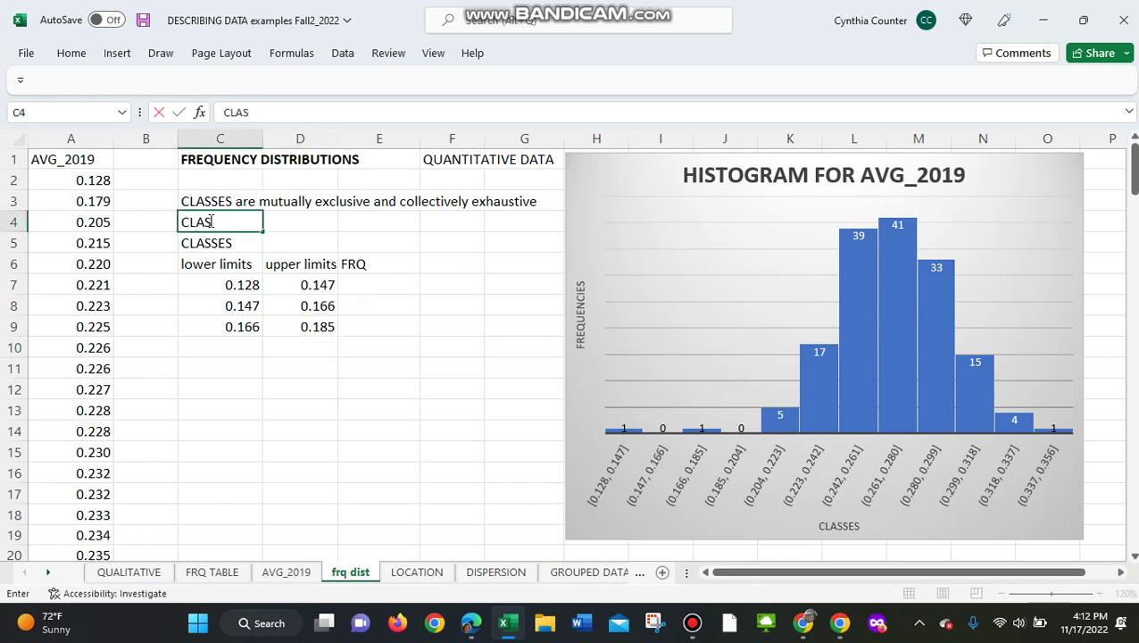
pyautogui.write('S INTERVAL')
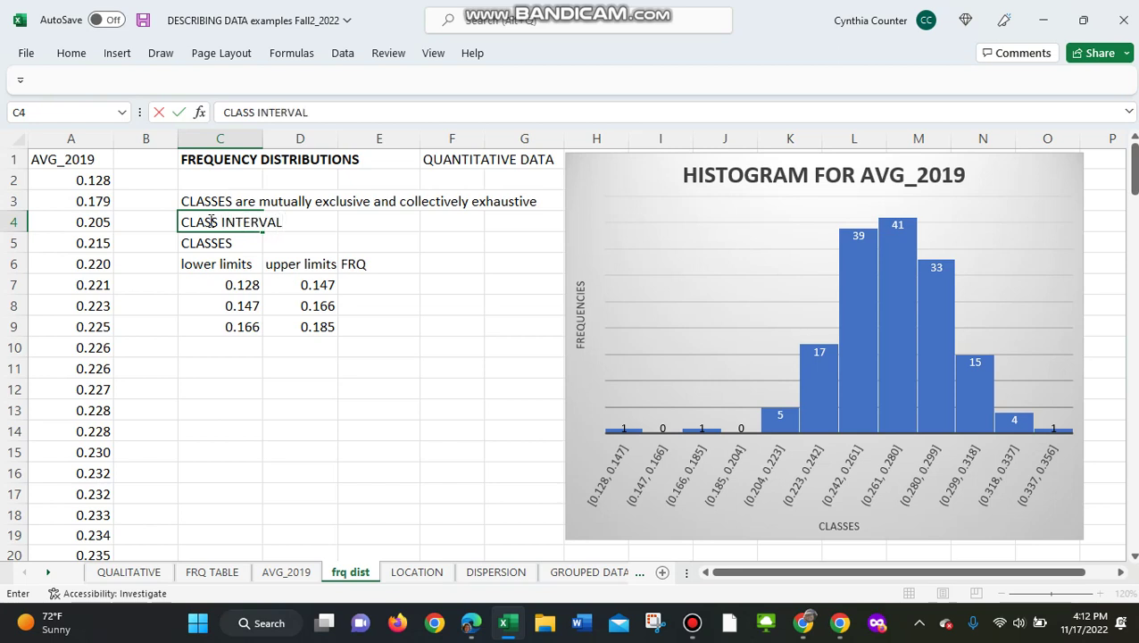
pyautogui.write(' is the difference')
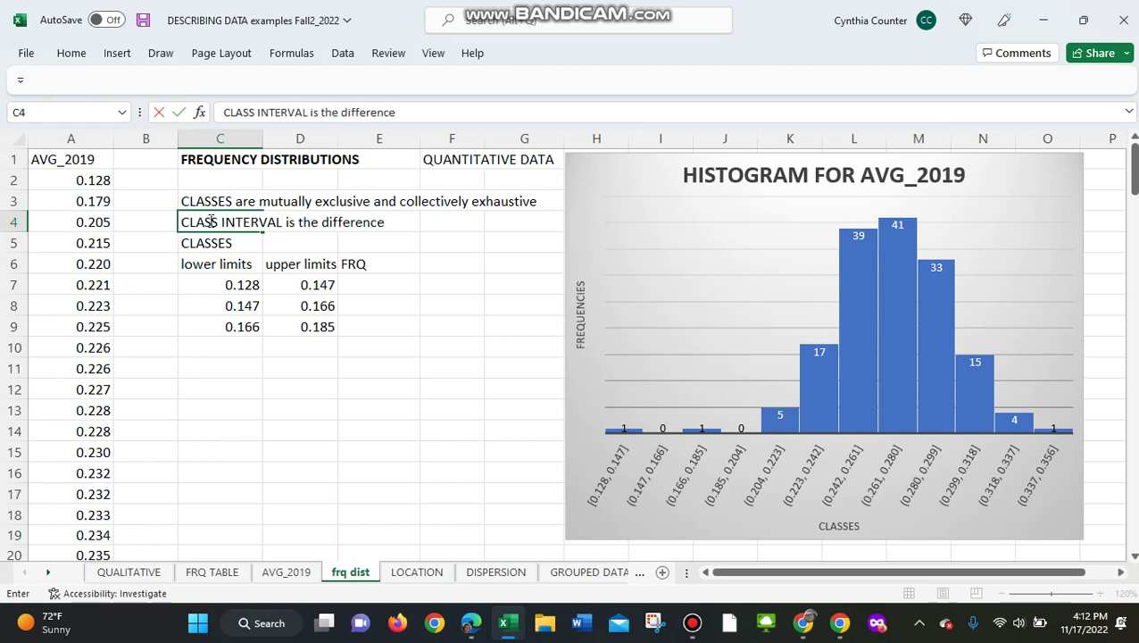
pyautogui.write(' between con')
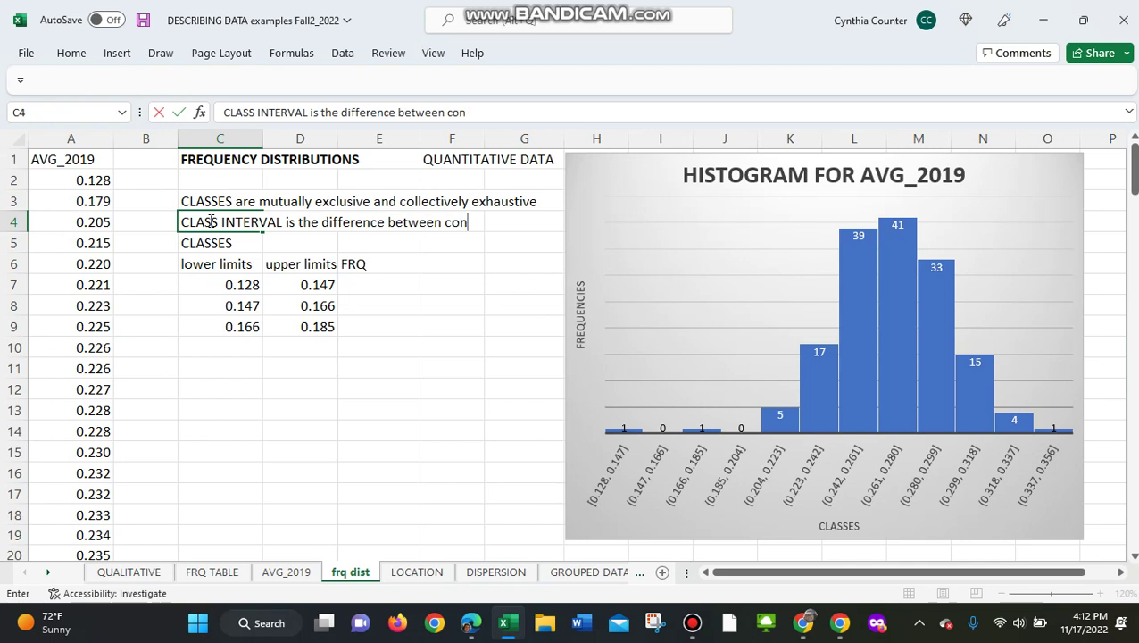
pyautogui.write('sectuive lowe')
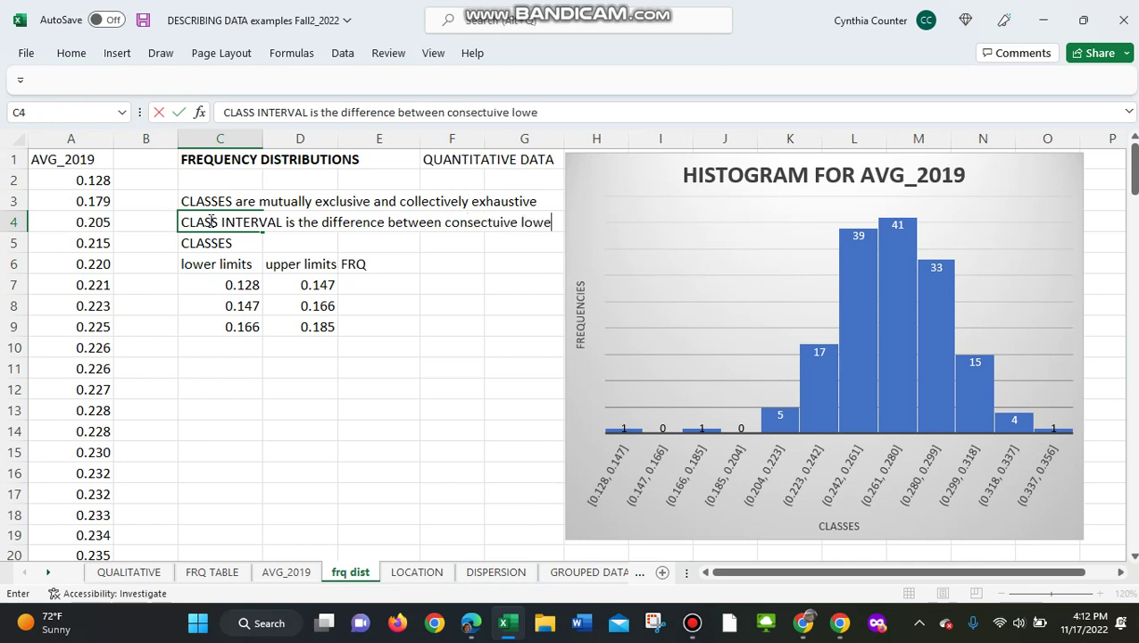
pyautogui.write('r limits')
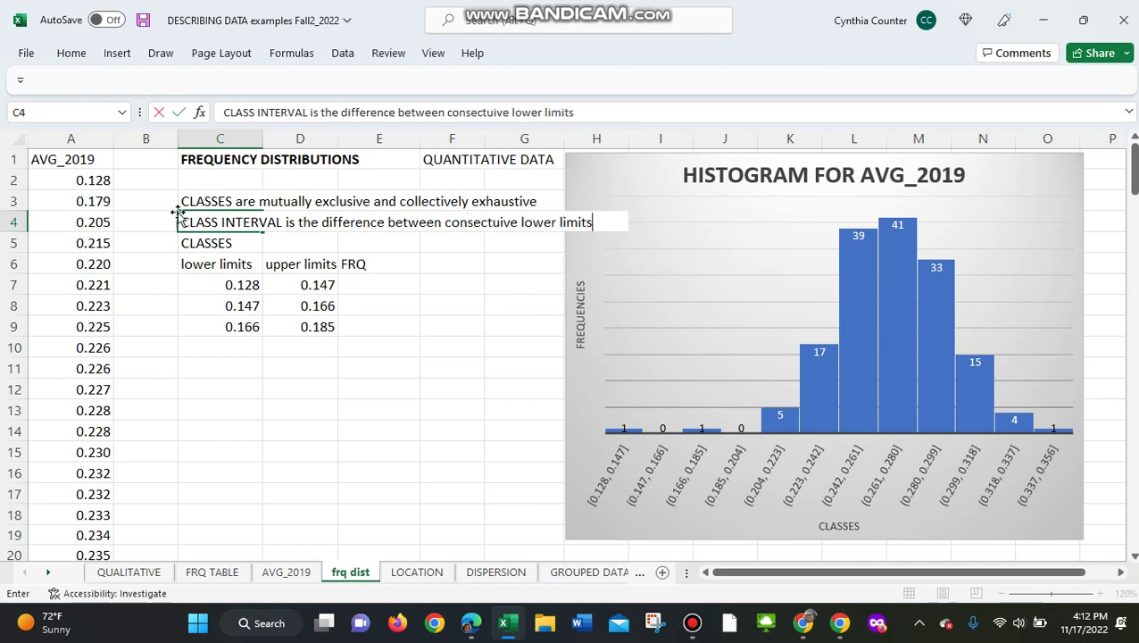
pyautogui.click(505, 227)
pyautogui.press('BackSpace')
pyautogui.press('BackSpace')
pyautogui.press('BackSpace')
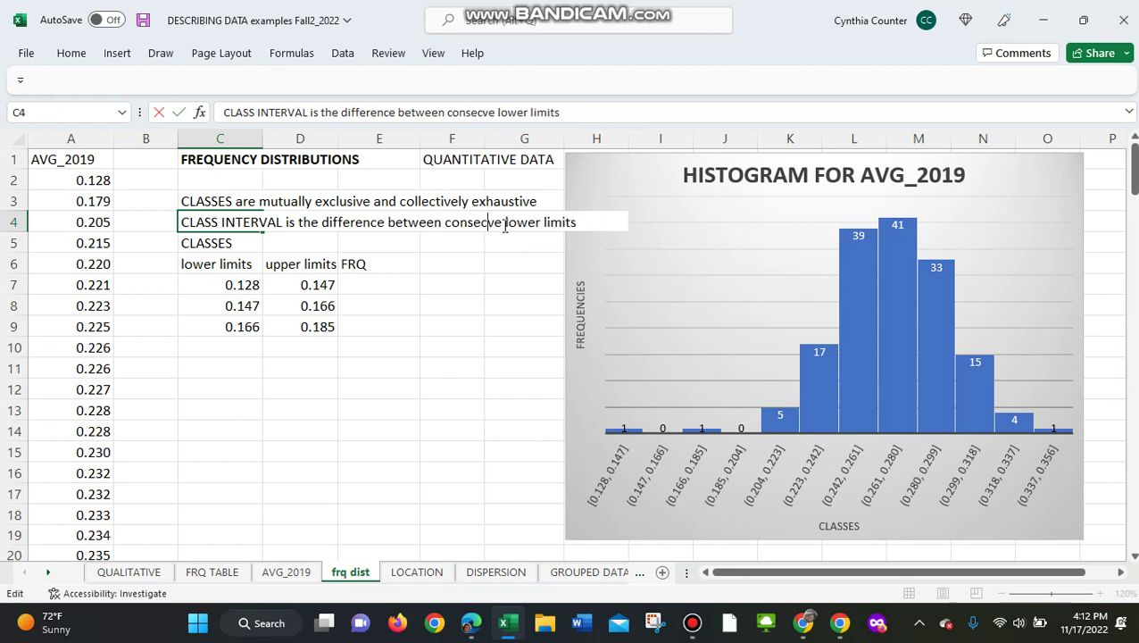
pyautogui.write('utiv')
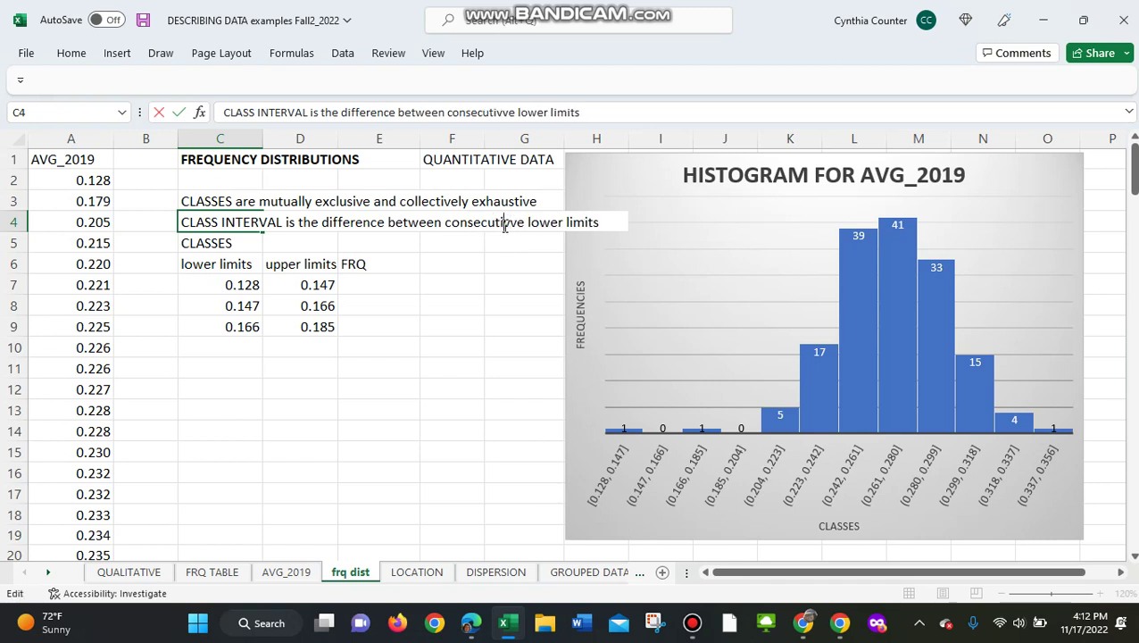
pyautogui.press('BackSpace')
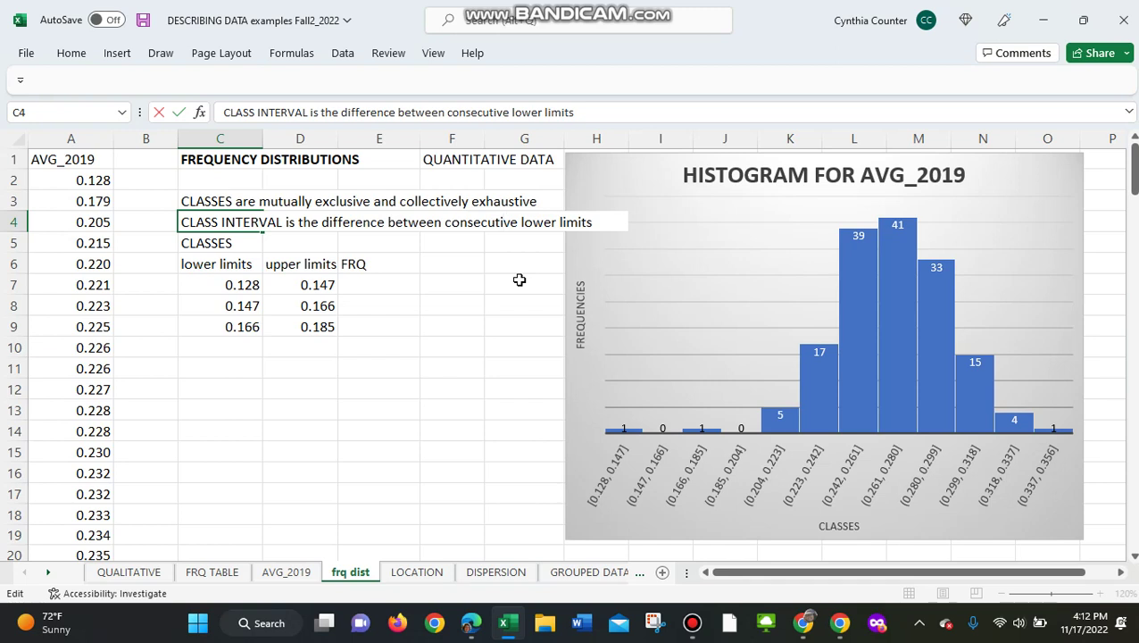
pyautogui.press('Return')
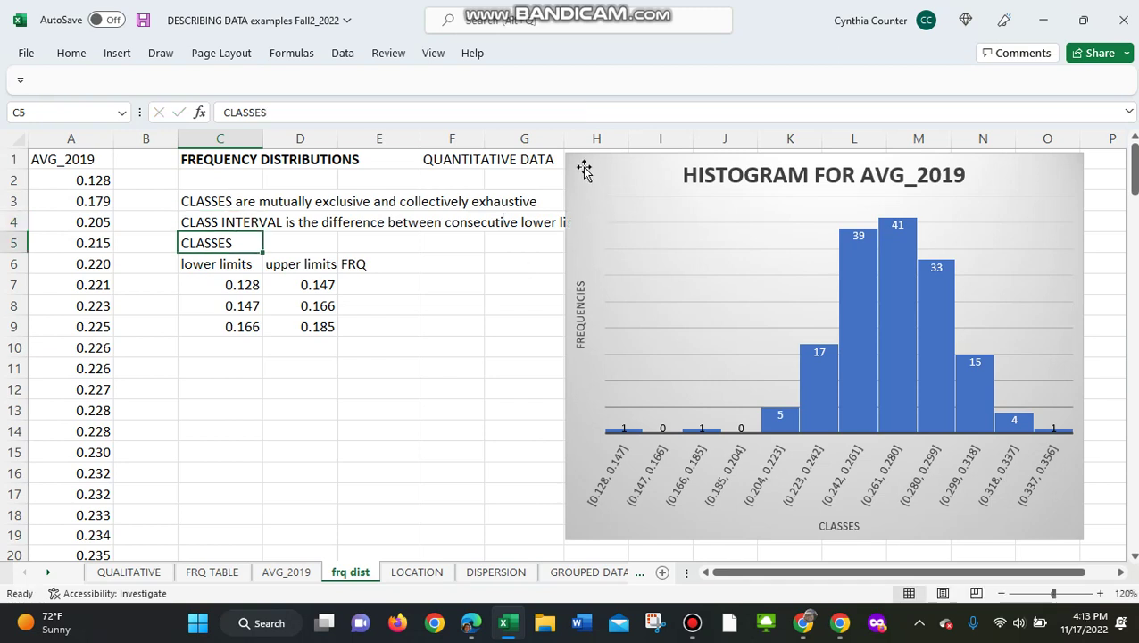
pyautogui.moveTo(585, 168); pyautogui.dragTo(616, 179)
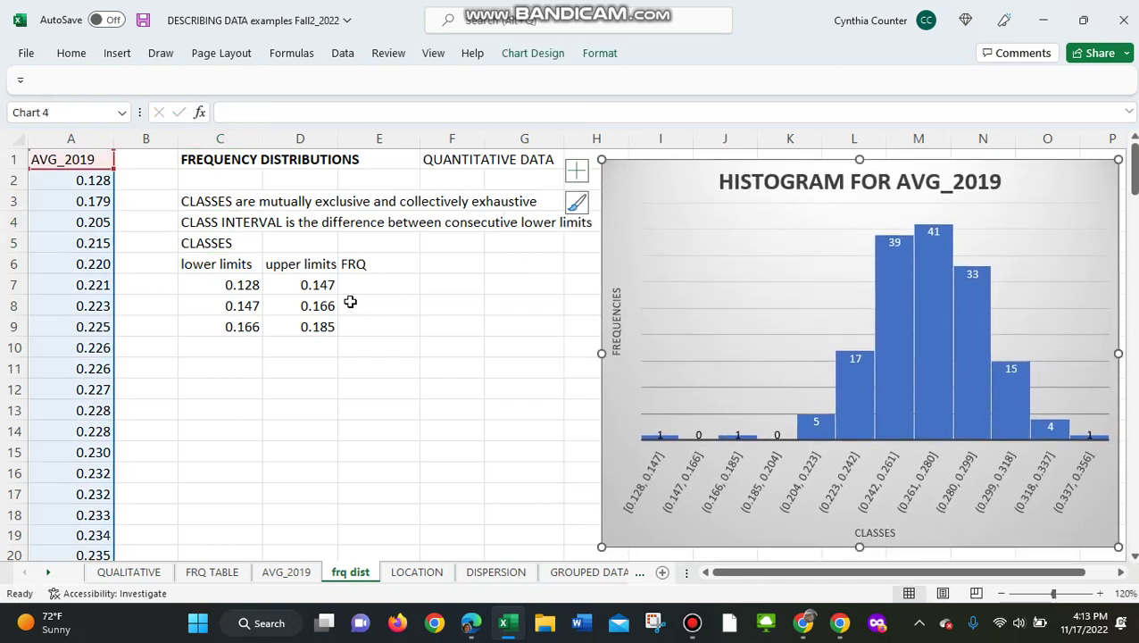
# - Examine the consecutive lower limits in C7:C9 and the first upper limit in D7
pyautogui.click(220, 285)
pyautogui.press('Down')
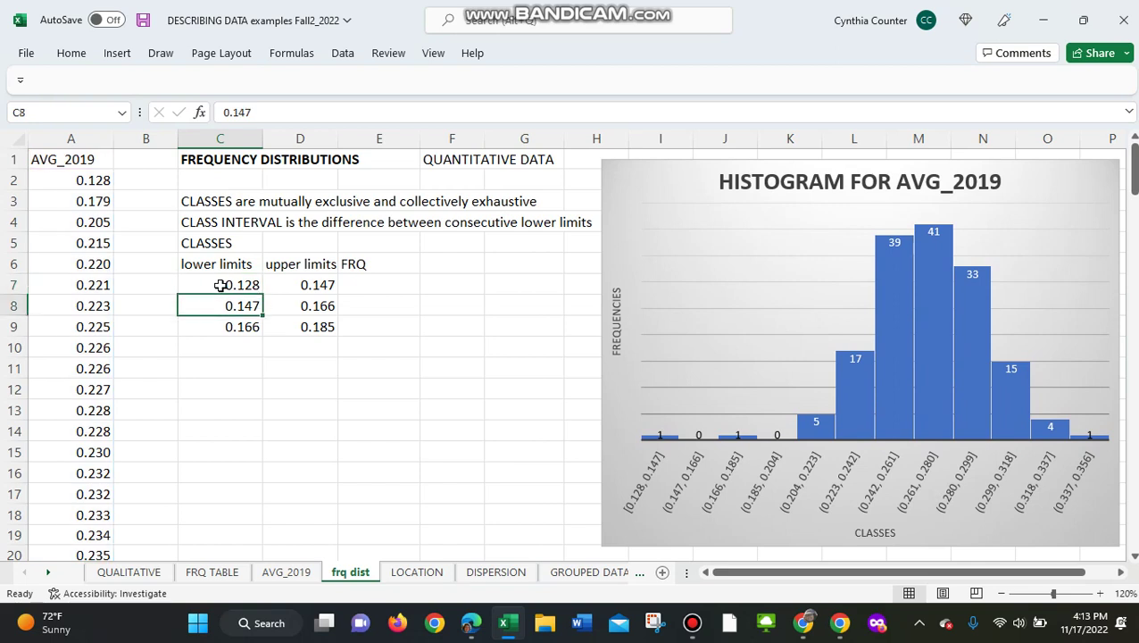
pyautogui.press('Down')
pyautogui.click(227, 305)
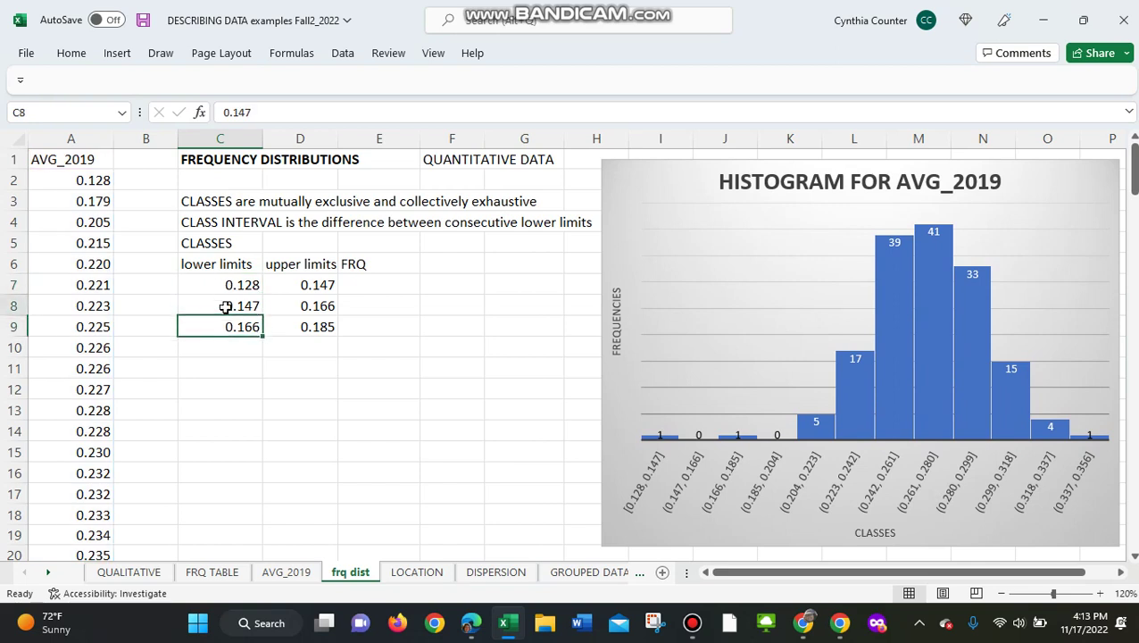
pyautogui.click(221, 284)
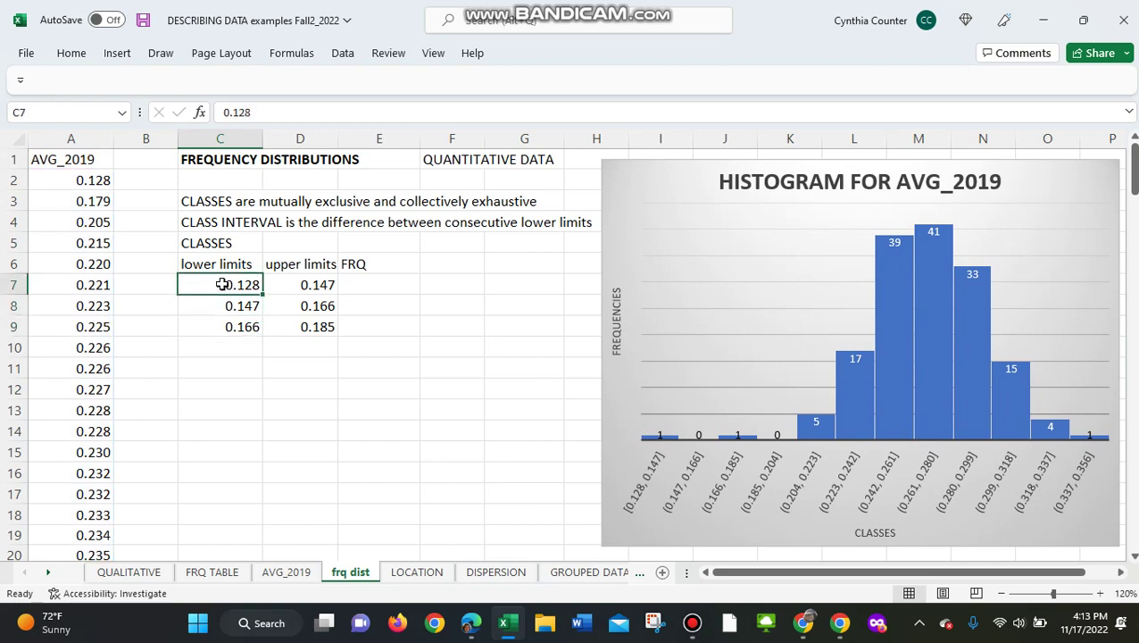
pyautogui.press('Down')
pyautogui.press('Down')
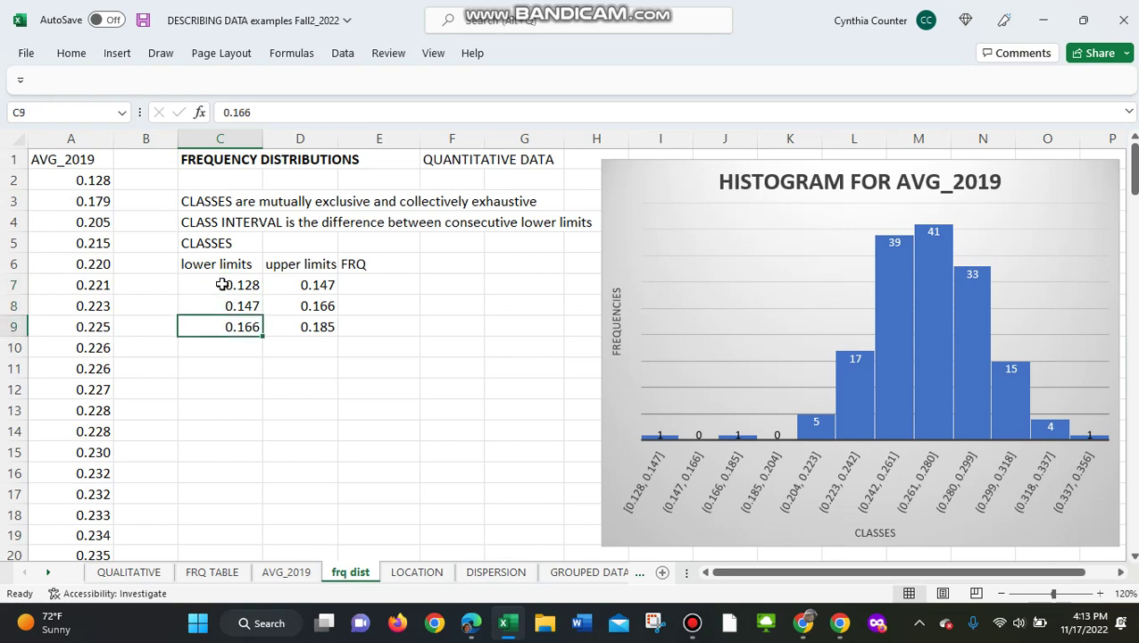
pyautogui.click(226, 305)
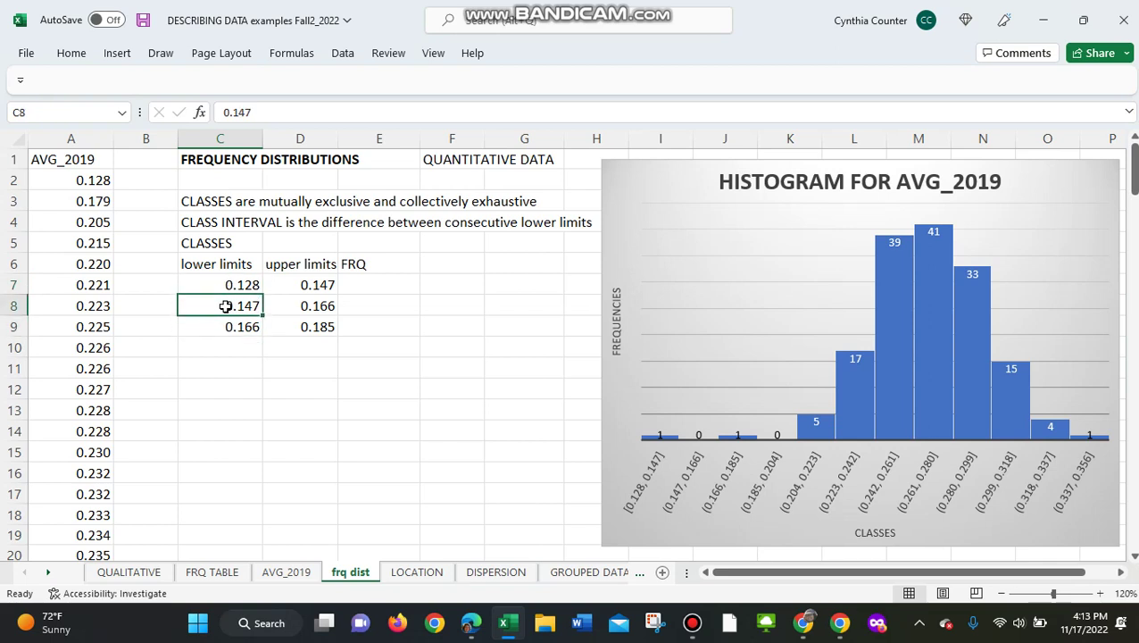
pyautogui.press('Right')
pyautogui.press('Up')
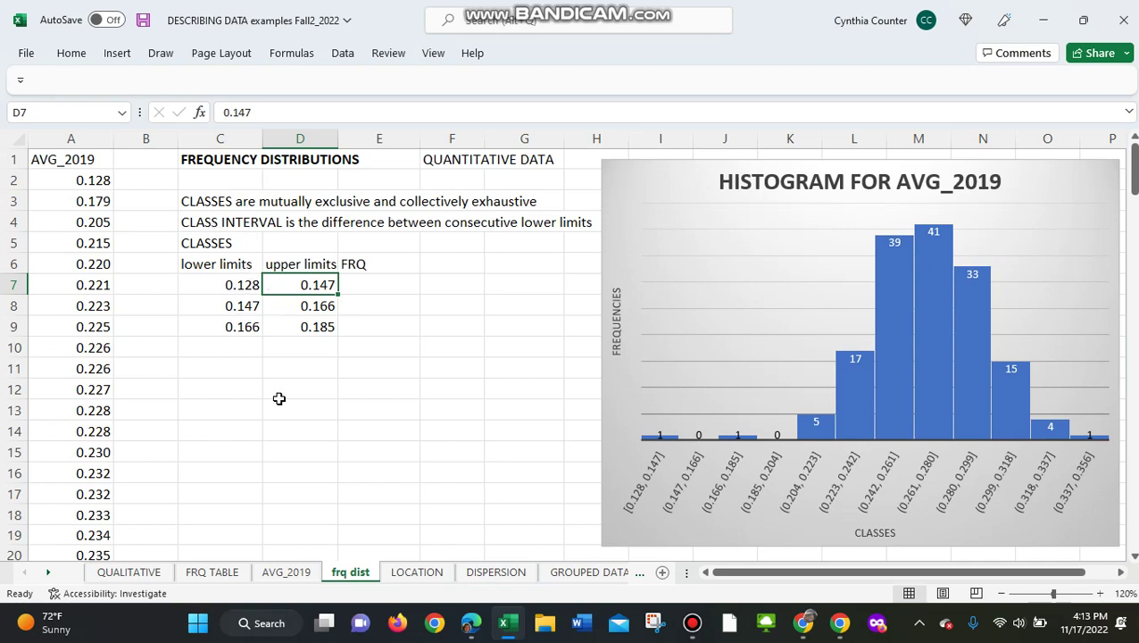
# - Move the histogram clear of column I and calculate the class interval in I4 with =C8-C7
pyautogui.click(627, 209)
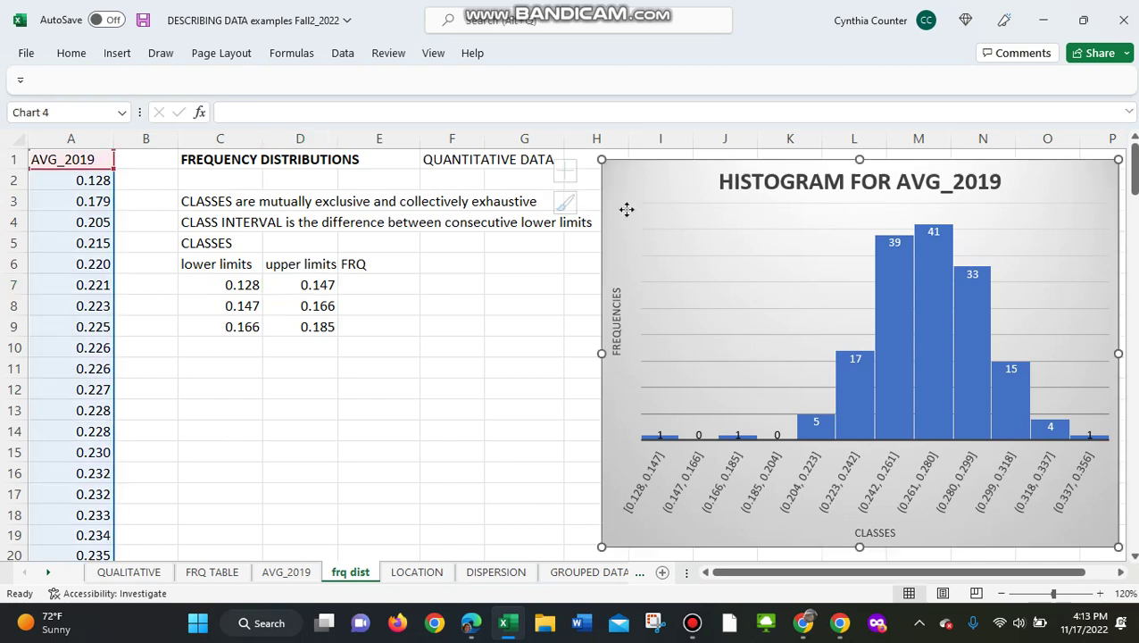
pyautogui.moveTo(627, 209); pyautogui.dragTo(740, 160)
pyautogui.click(657, 220)
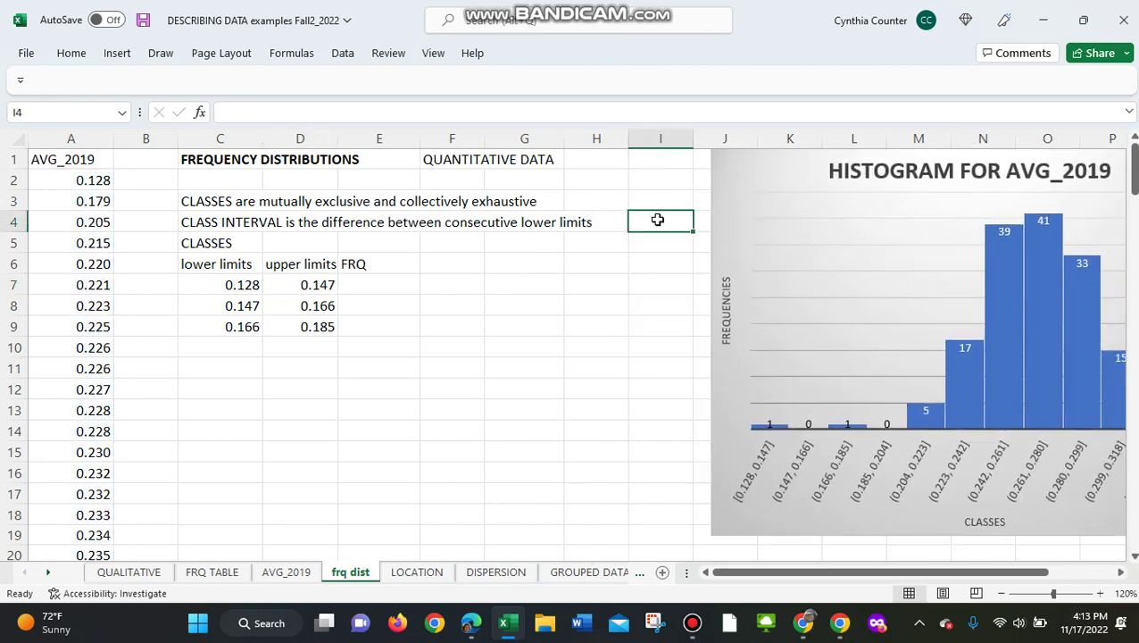
pyautogui.write('=')
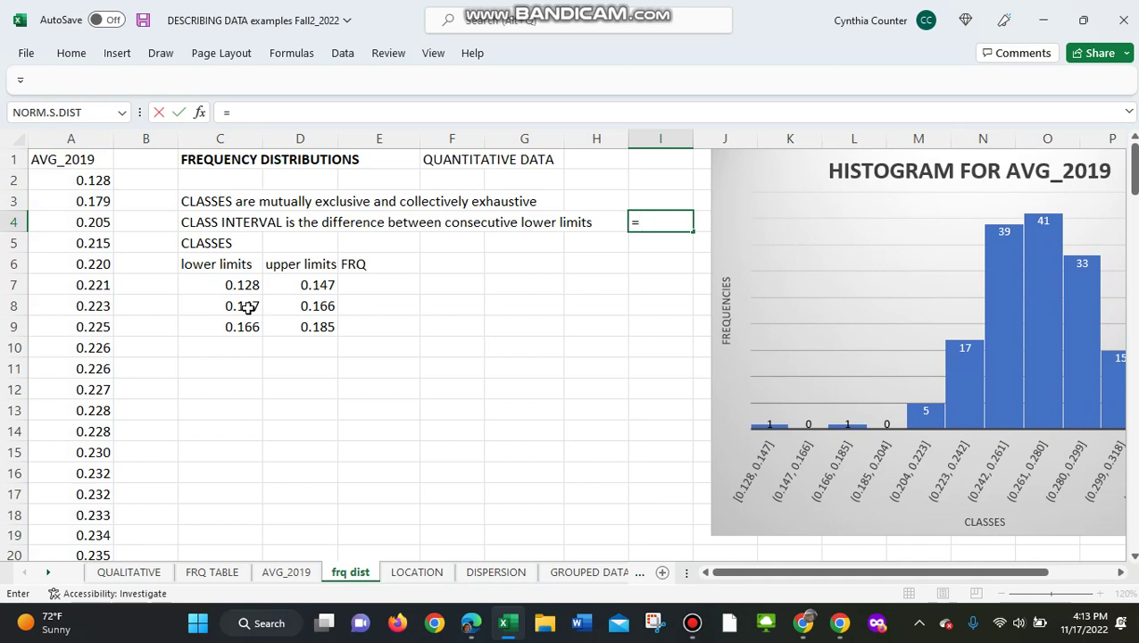
pyautogui.click(248, 307)
pyautogui.write('-')
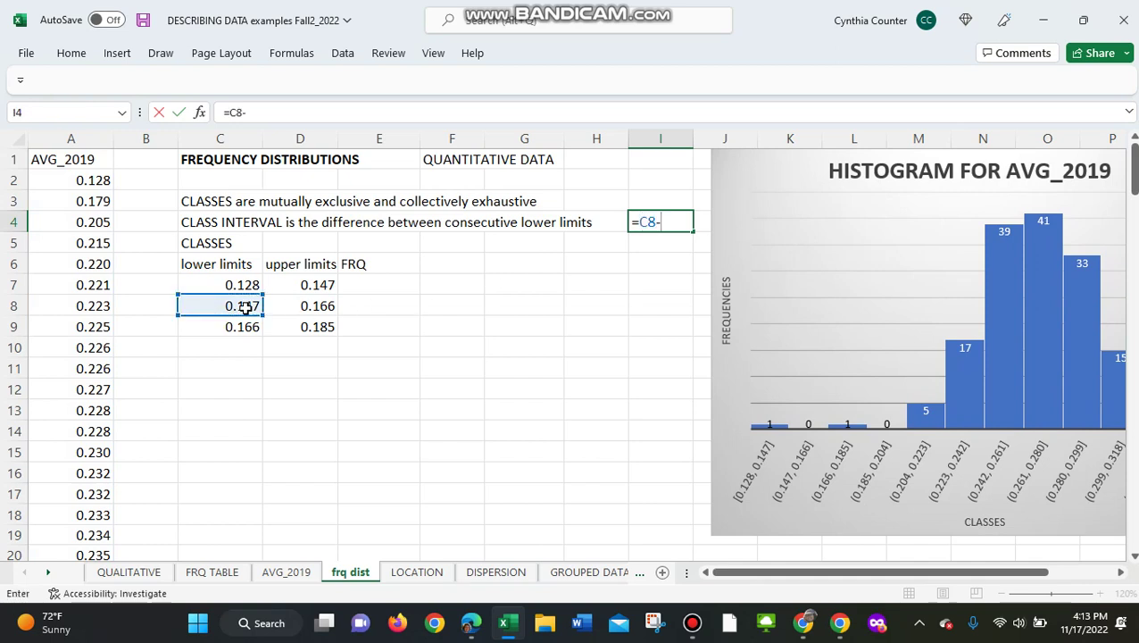
pyautogui.click(240, 283)
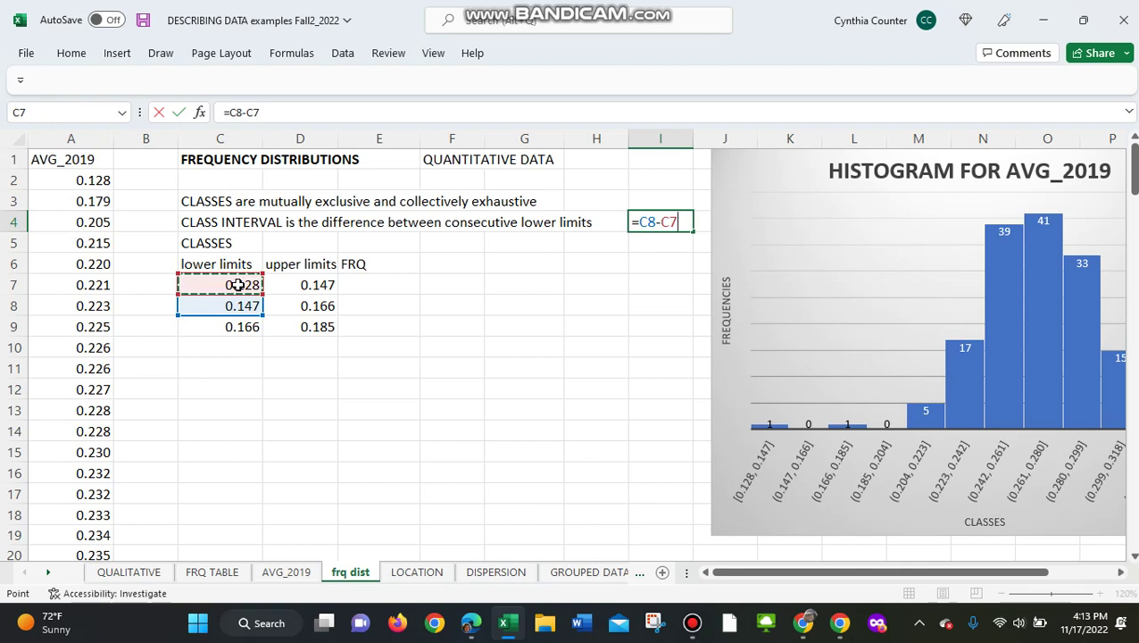
pyautogui.press('Return')
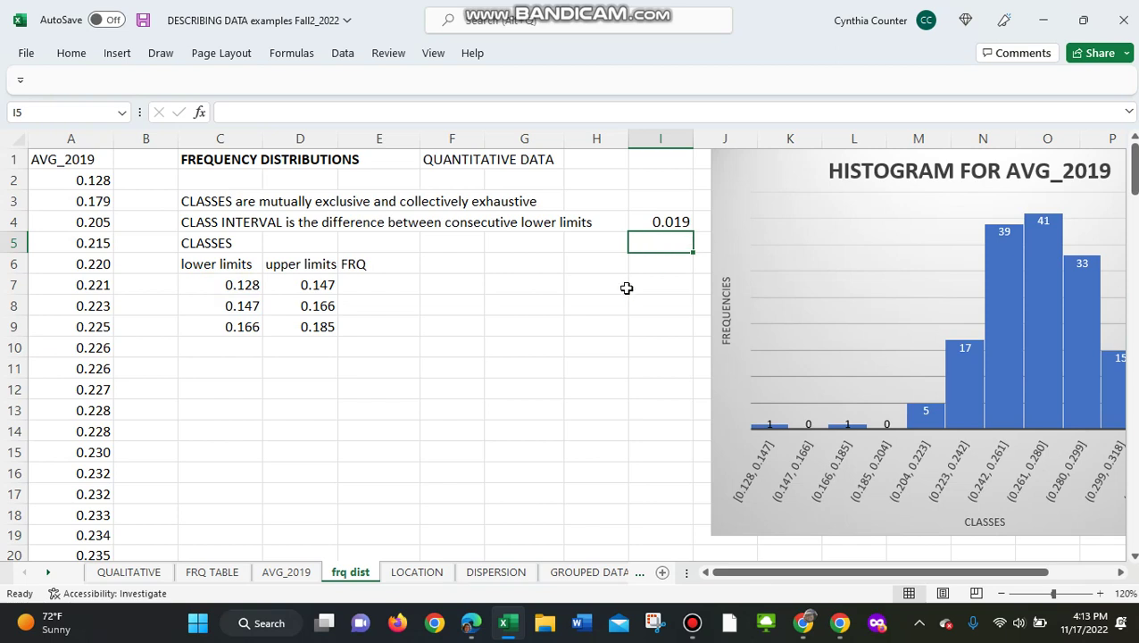
# - Calculate the fourth lower limit in C10 with =C9+$I$4, keeping the class interval reference absolute
pyautogui.click(223, 347)
pyautogui.write('=')
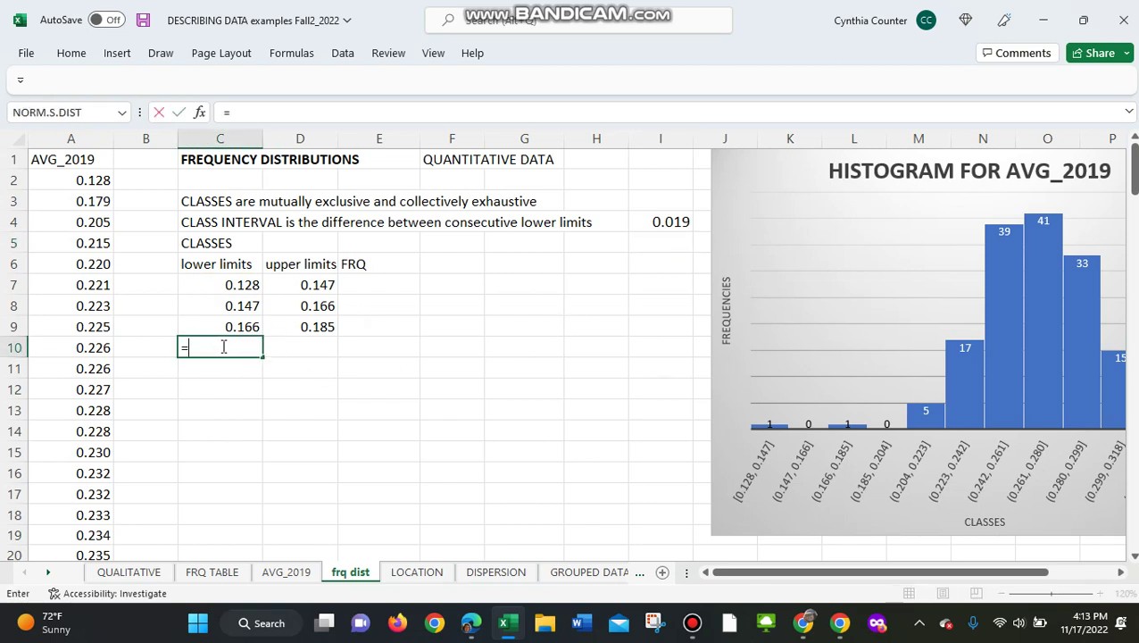
pyautogui.click(221, 327)
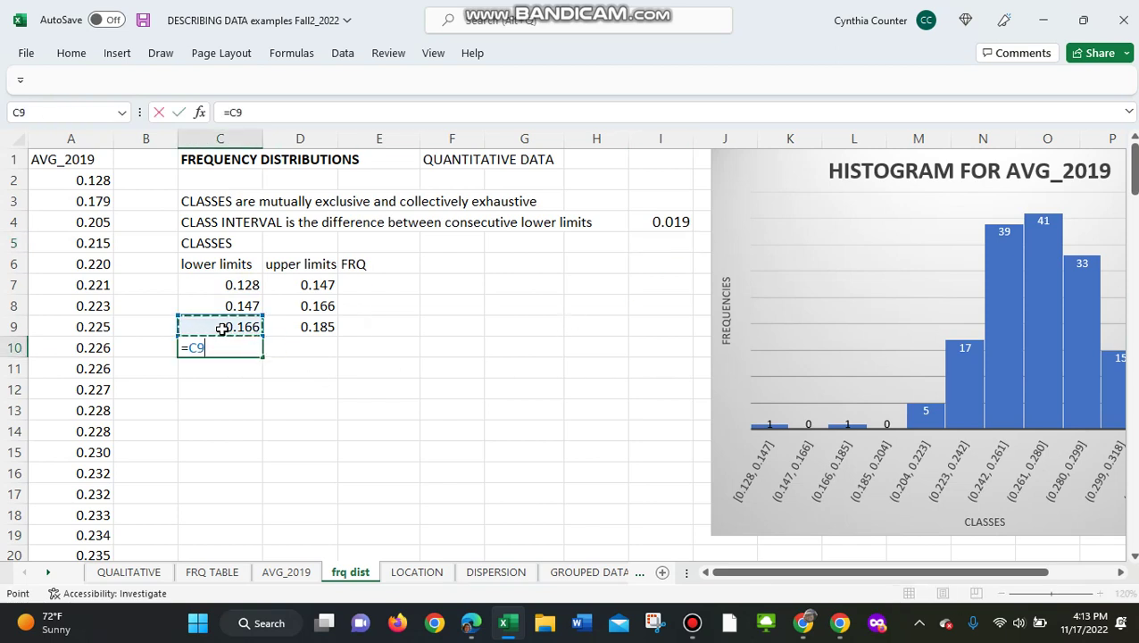
pyautogui.write('+')
pyautogui.click(656, 221)
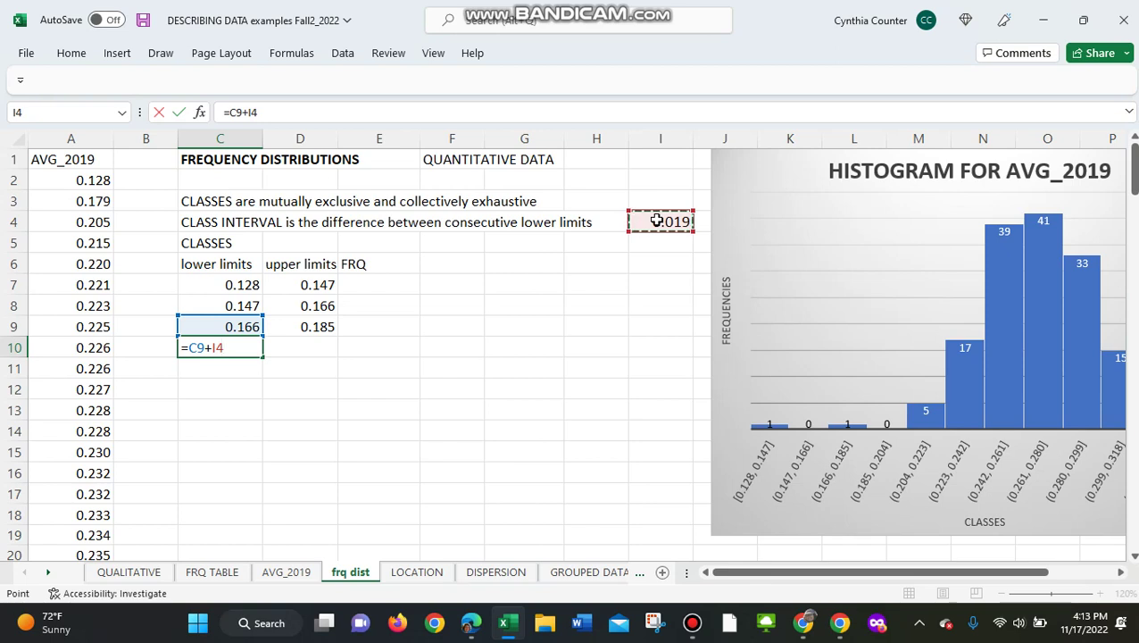
pyautogui.press('F4')
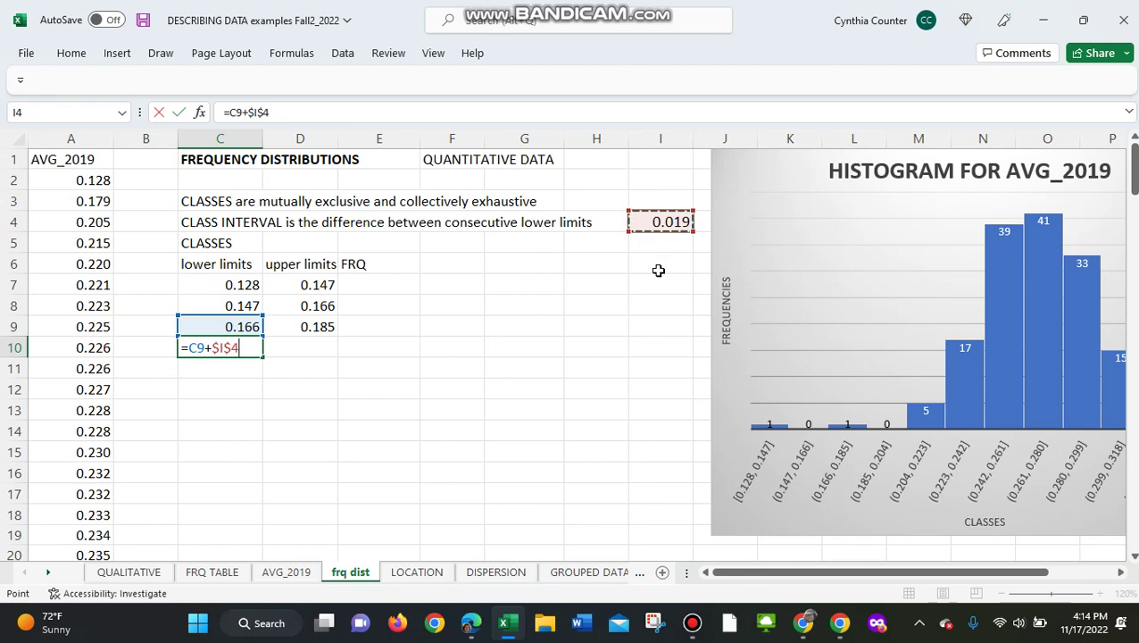
pyautogui.press('Return')
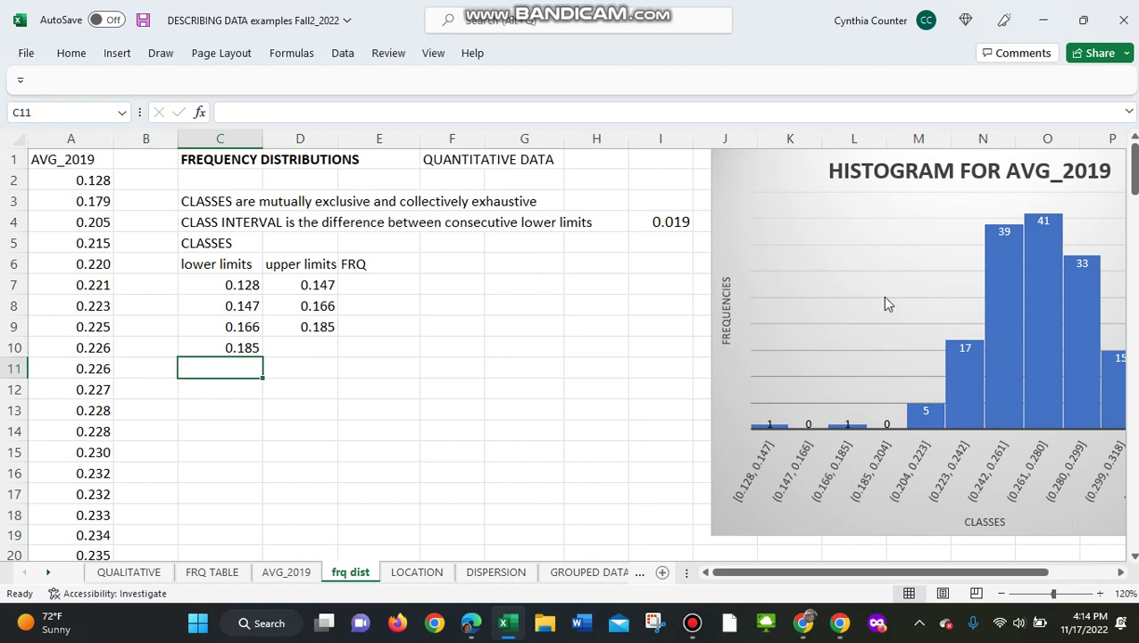
# - Move the histogram back beside the class table and fill the lower limit formula from C10 down to C18
pyautogui.moveTo(775, 173); pyautogui.dragTo(657, 184)
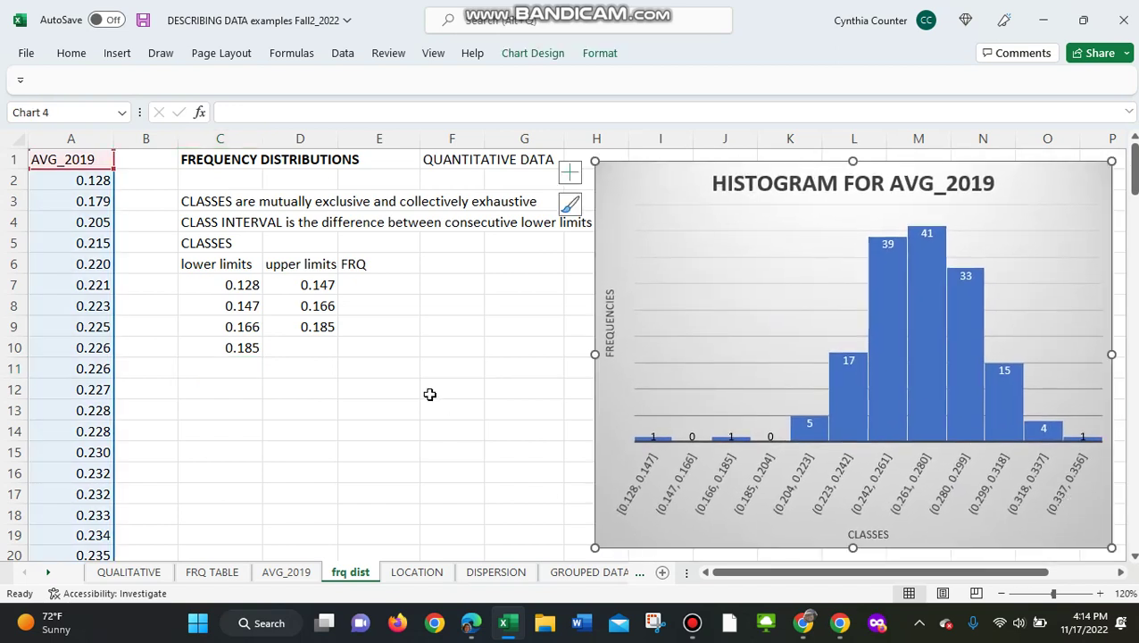
pyautogui.click(250, 353)
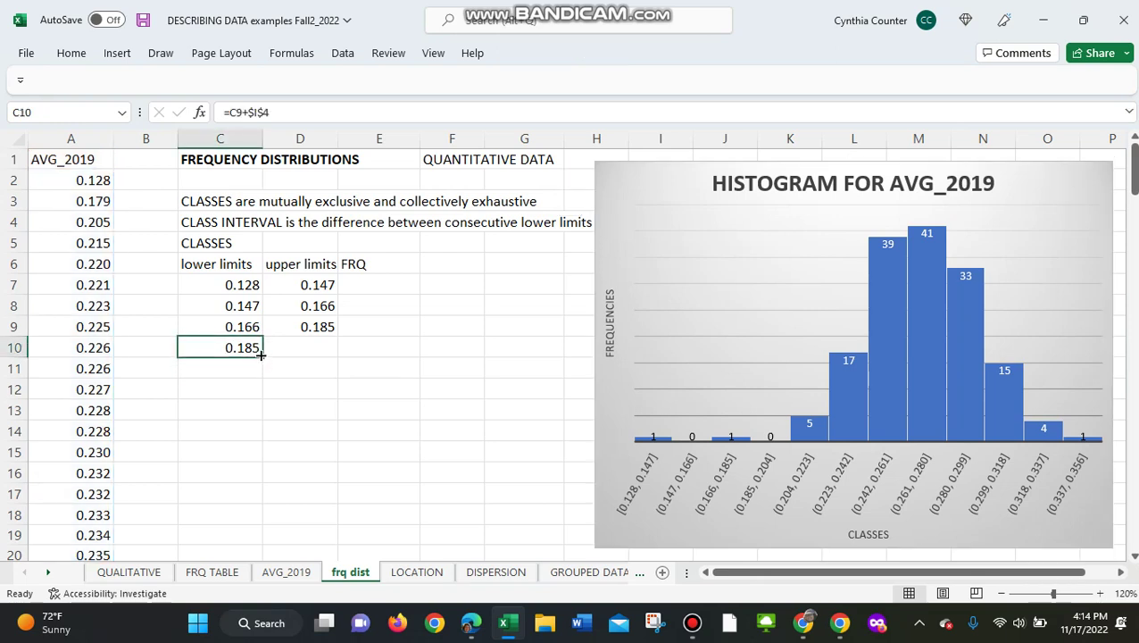
pyautogui.moveTo(260, 355); pyautogui.dragTo(263, 522)
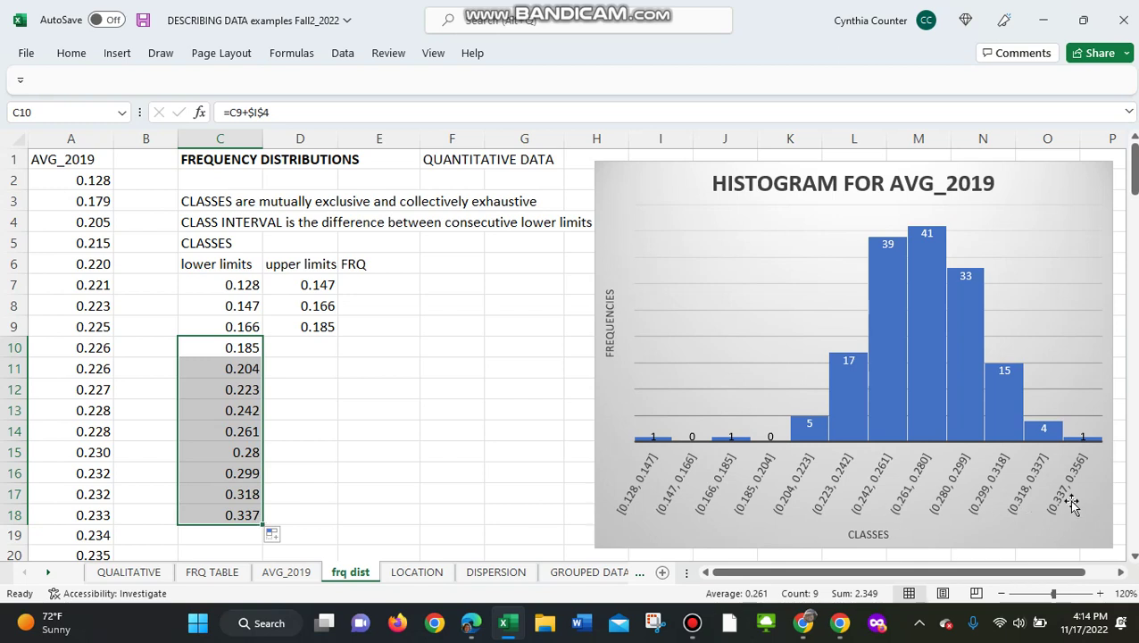
# - Calculate the fourth upper limit in D10 with =D9+$I$4, keeping the class interval reference absolute, and fill the formula down to D18
pyautogui.click(312, 344)
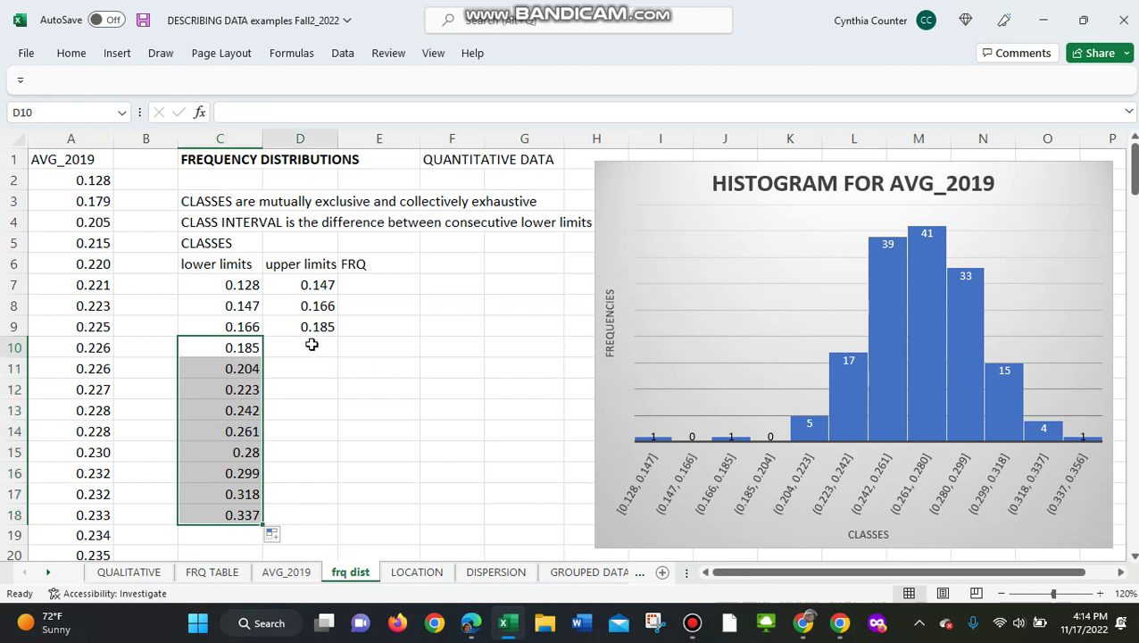
pyautogui.write('=')
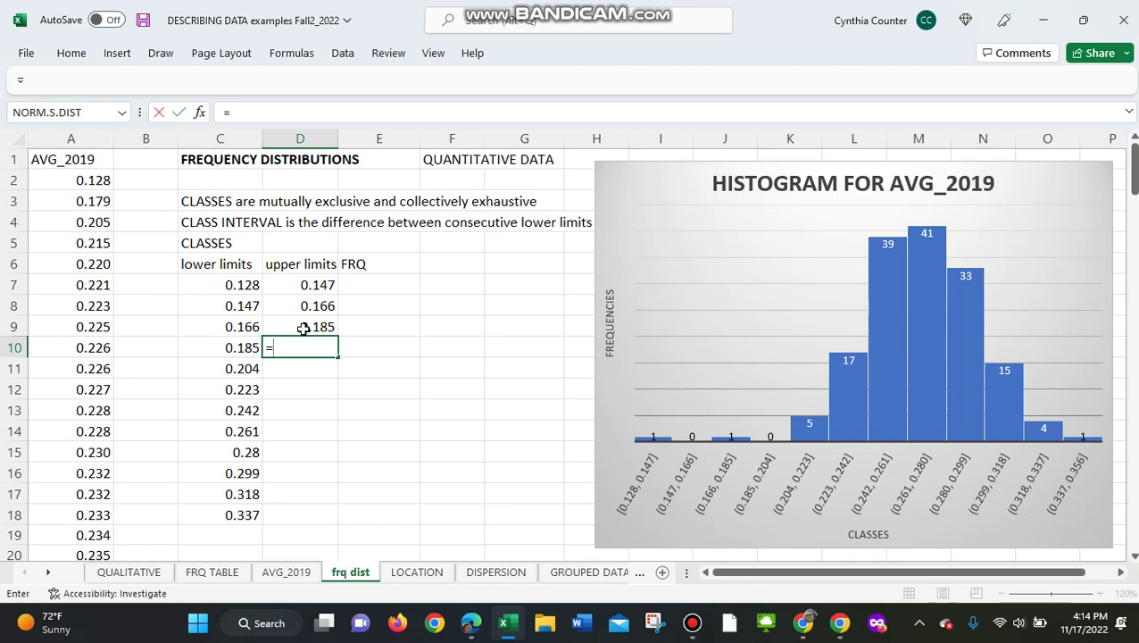
pyautogui.click(301, 327)
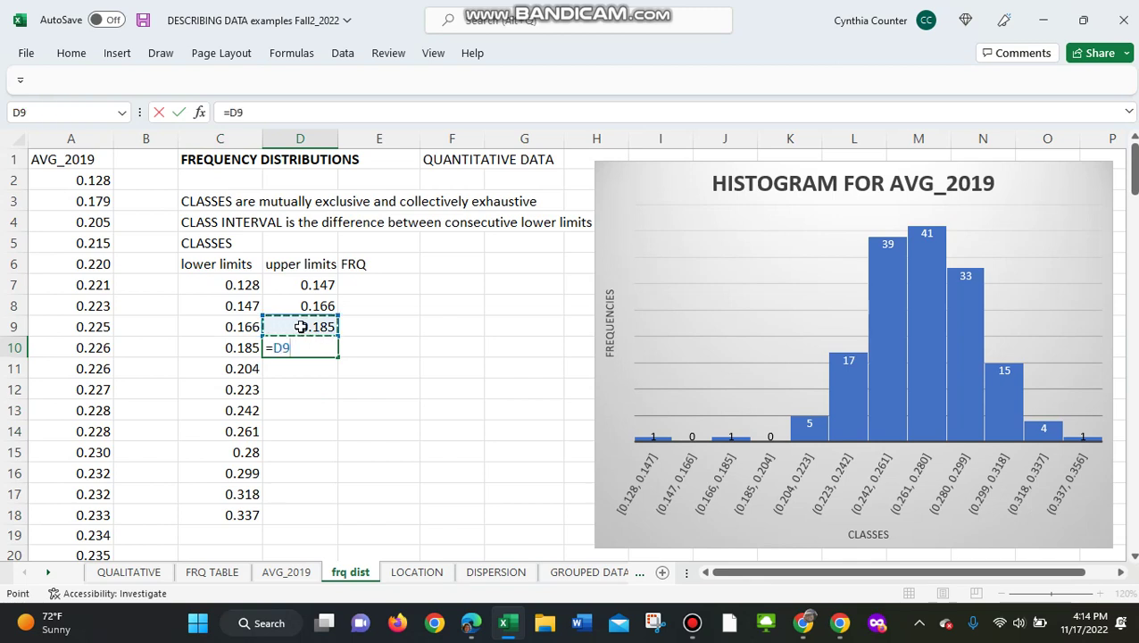
pyautogui.write('+')
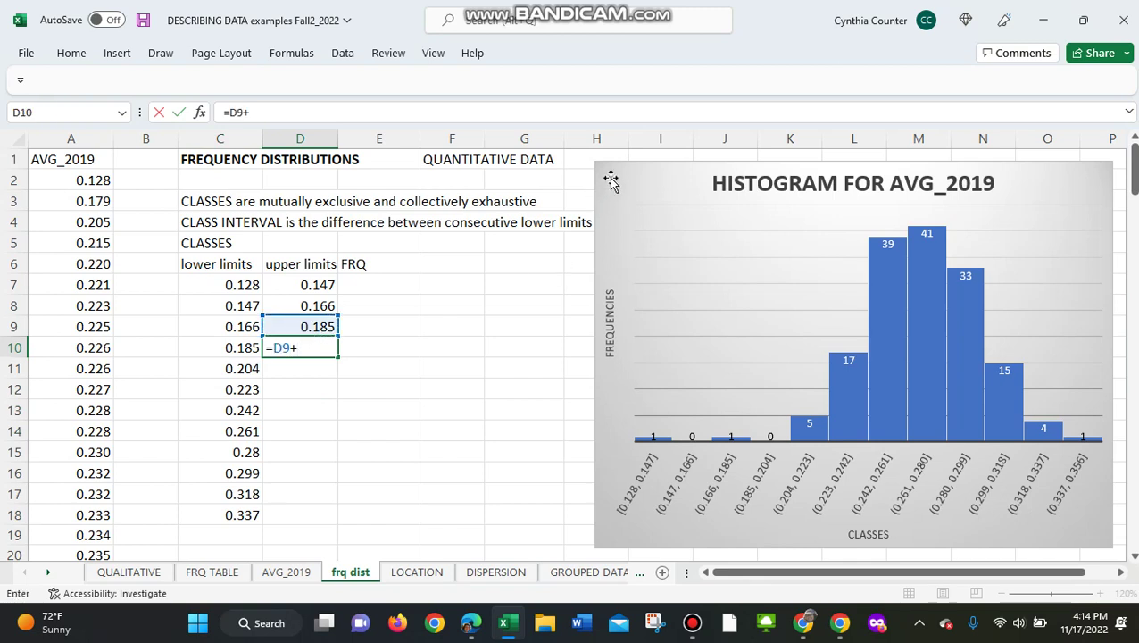
pyautogui.press('Return')
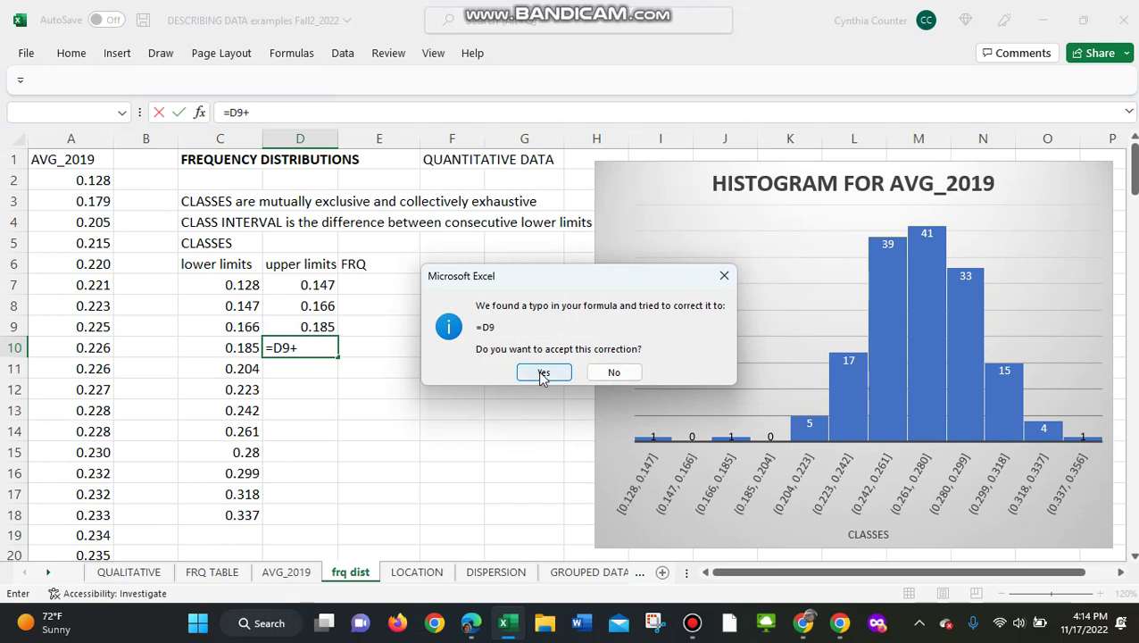
pyautogui.click(624, 375)
pyautogui.click(598, 364)
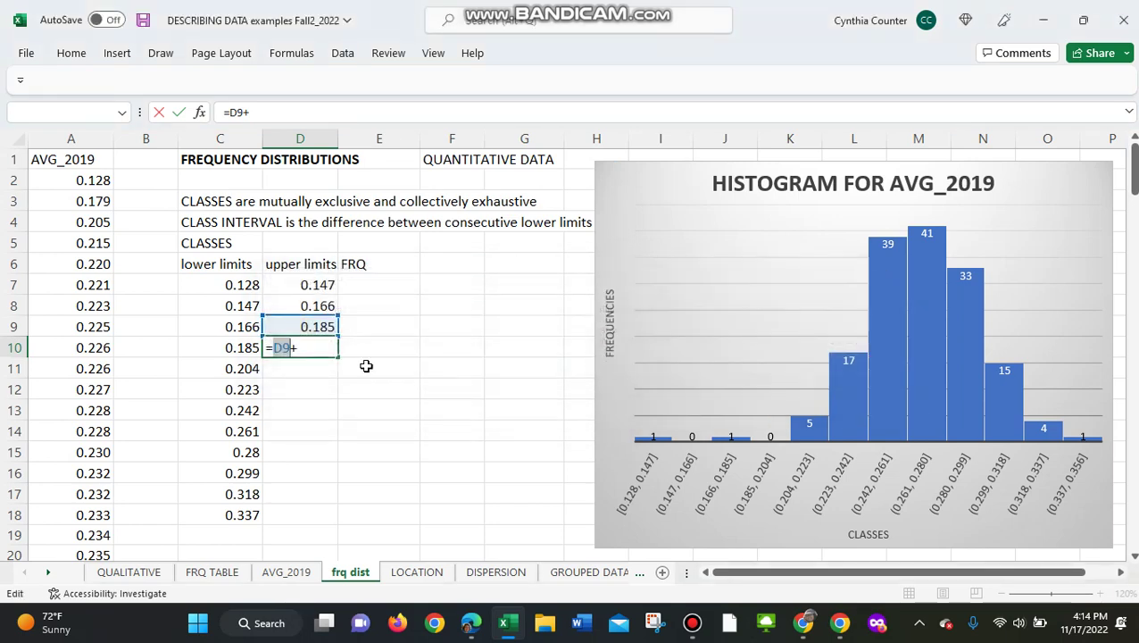
pyautogui.click(310, 349)
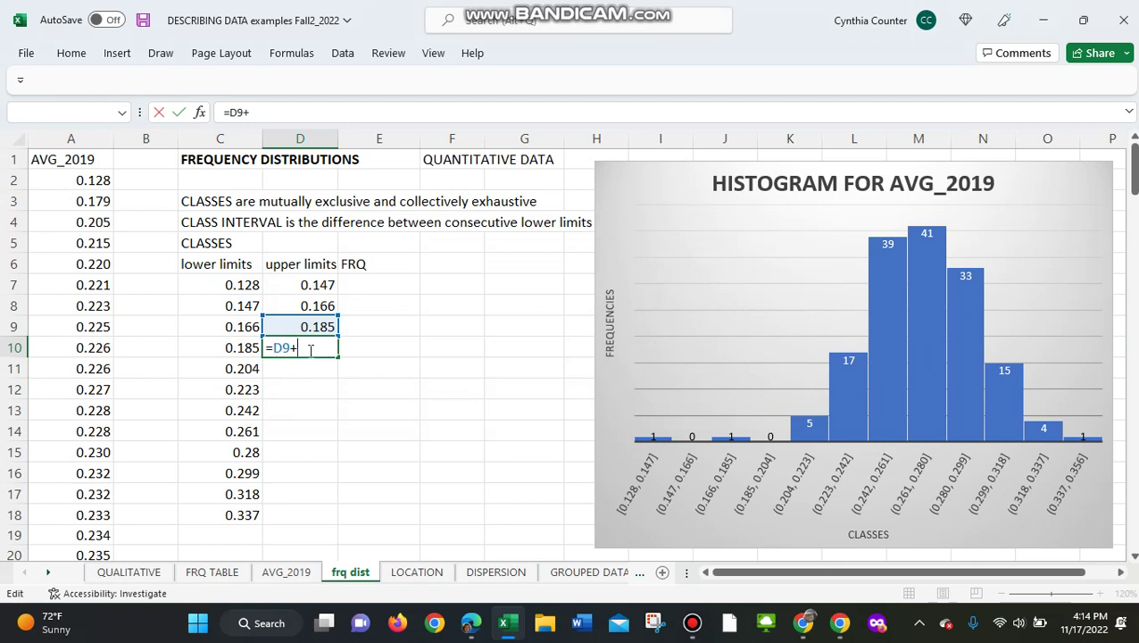
pyautogui.click(246, 368)
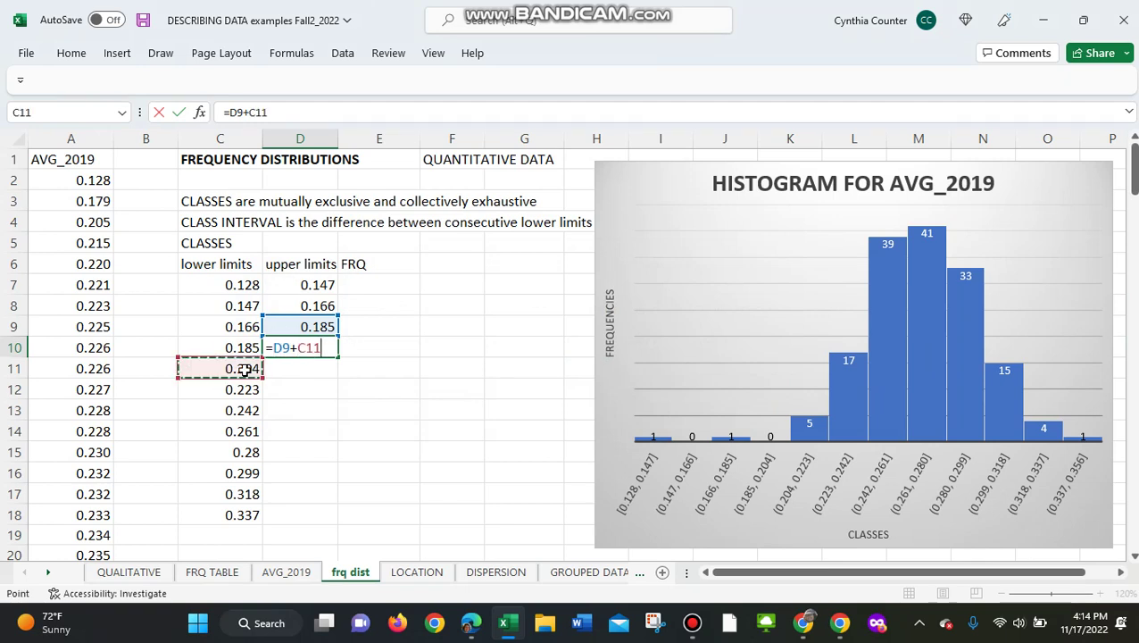
pyautogui.press('BackSpace')
pyautogui.press('BackSpace')
pyautogui.press('BackSpace')
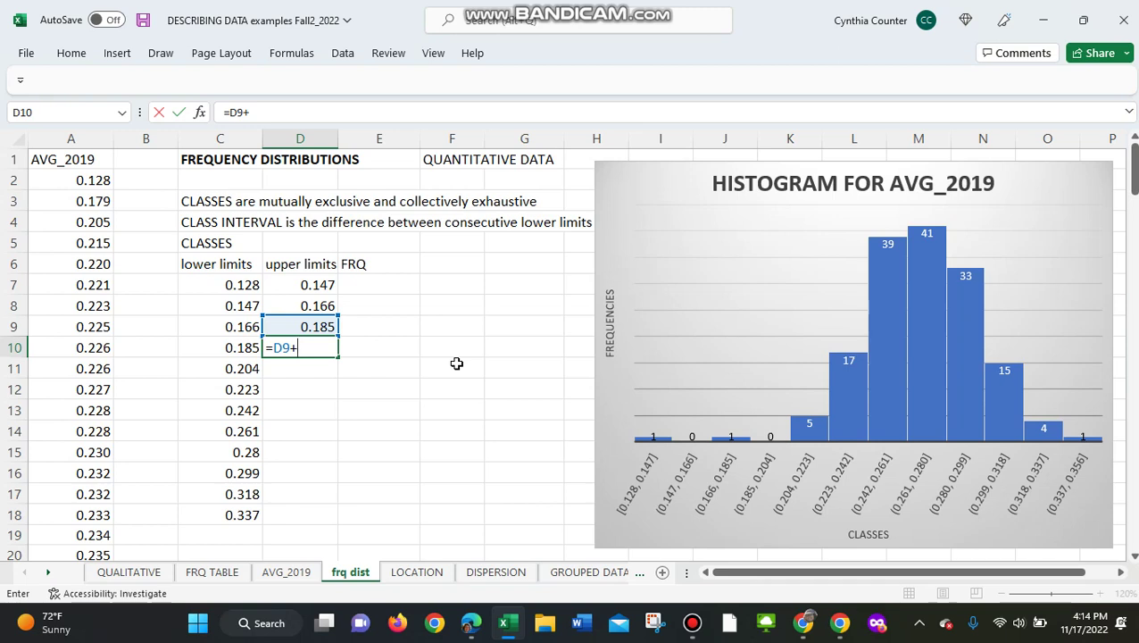
pyautogui.write('I')
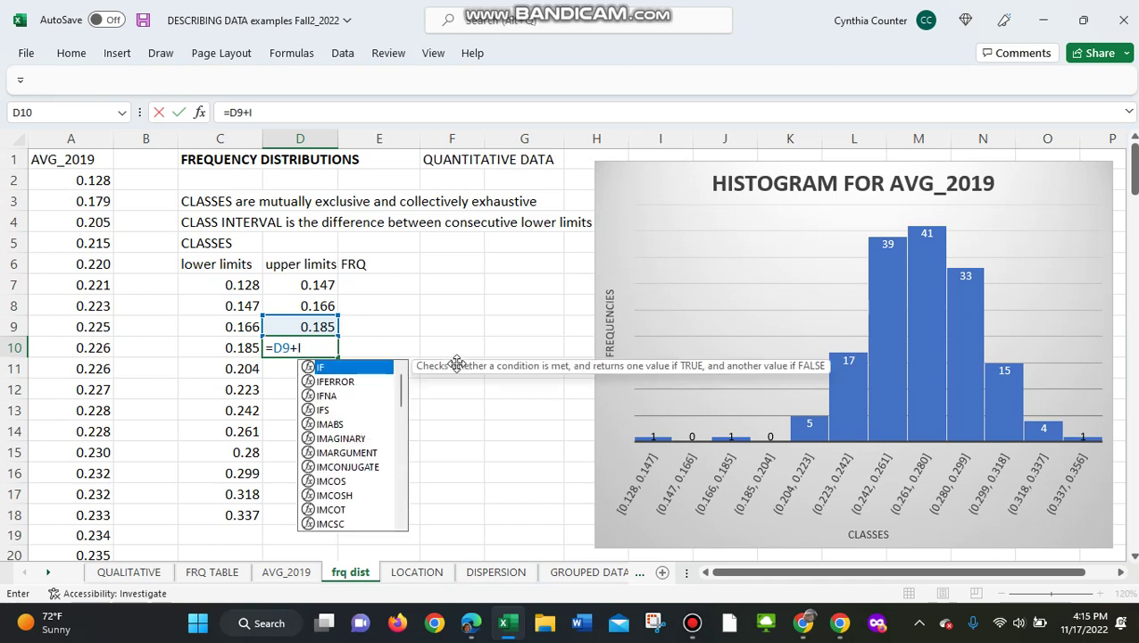
pyautogui.write('4')
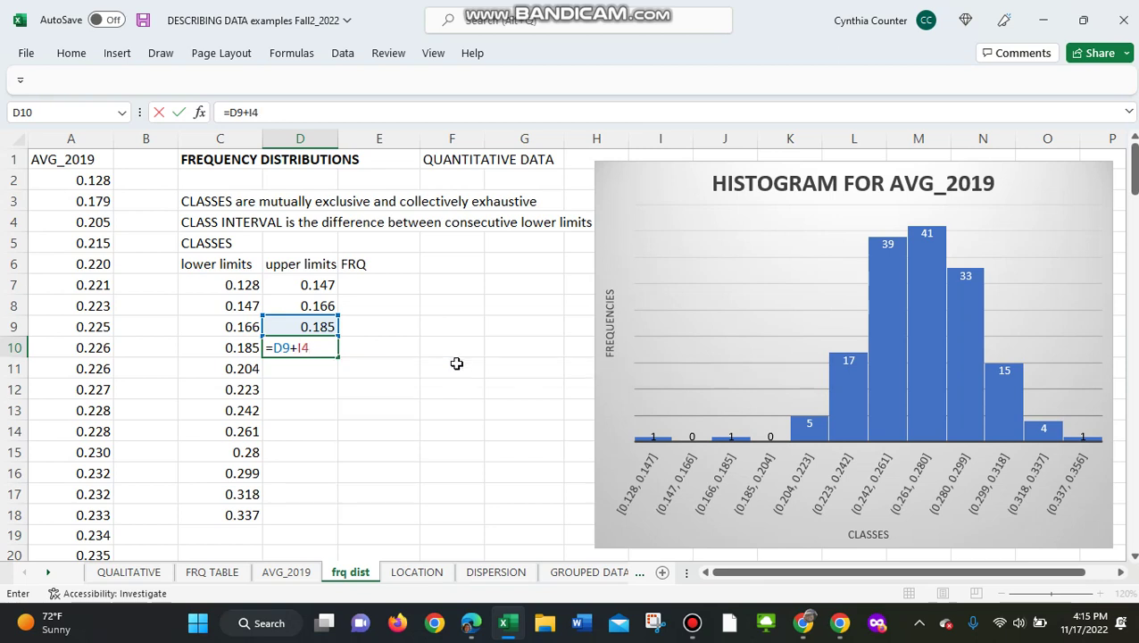
pyautogui.press('F4')
pyautogui.press('Return')
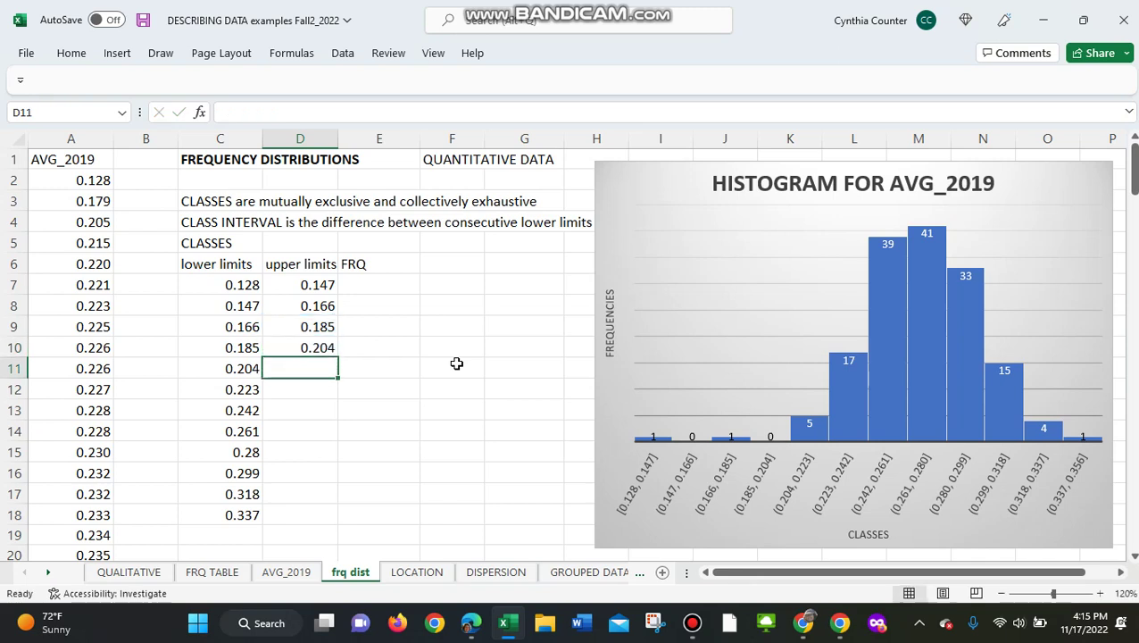
pyautogui.click(325, 342)
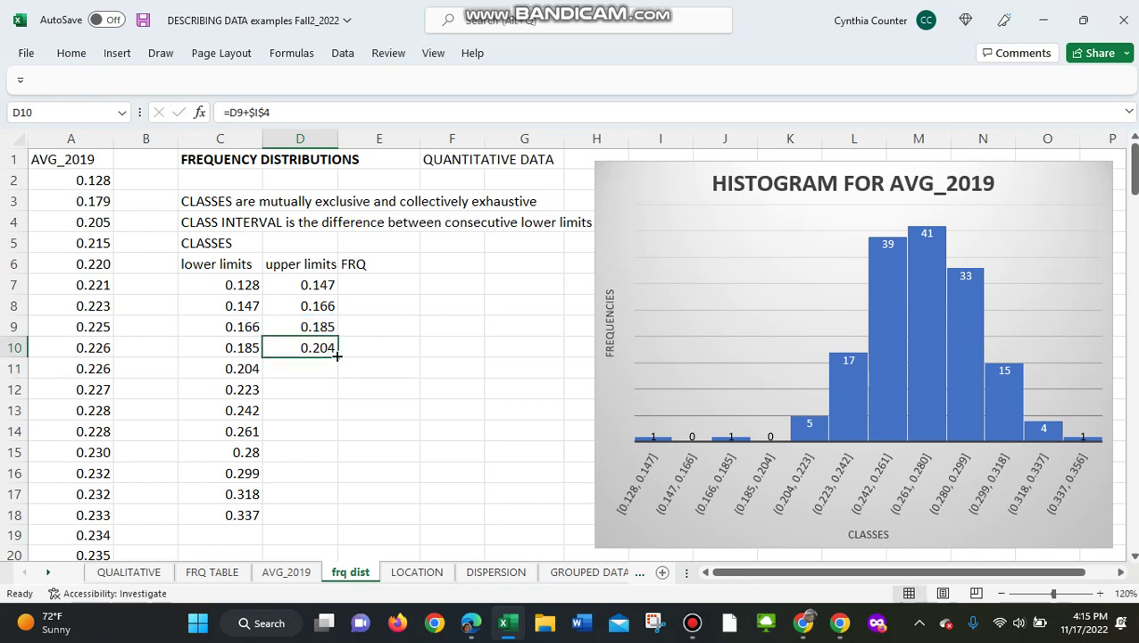
pyautogui.moveTo(337, 355); pyautogui.dragTo(333, 517)
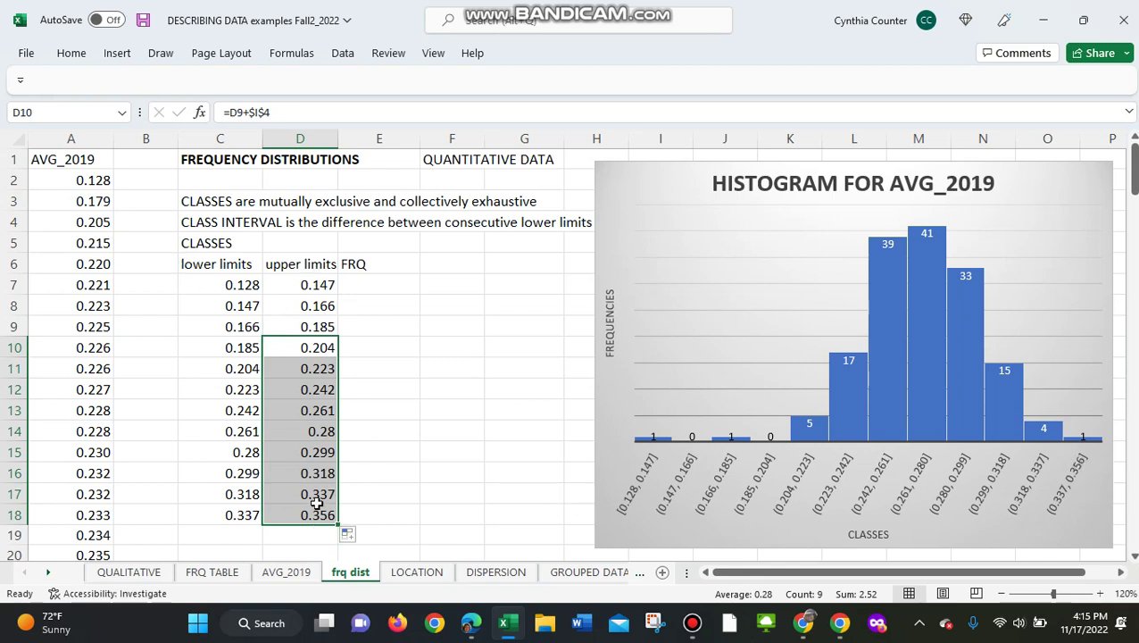
# - Enter the first six class frequencies from the histogram in E7:E12 as 1, 0, 1, 0, 5 and 17
pyautogui.click(395, 284)
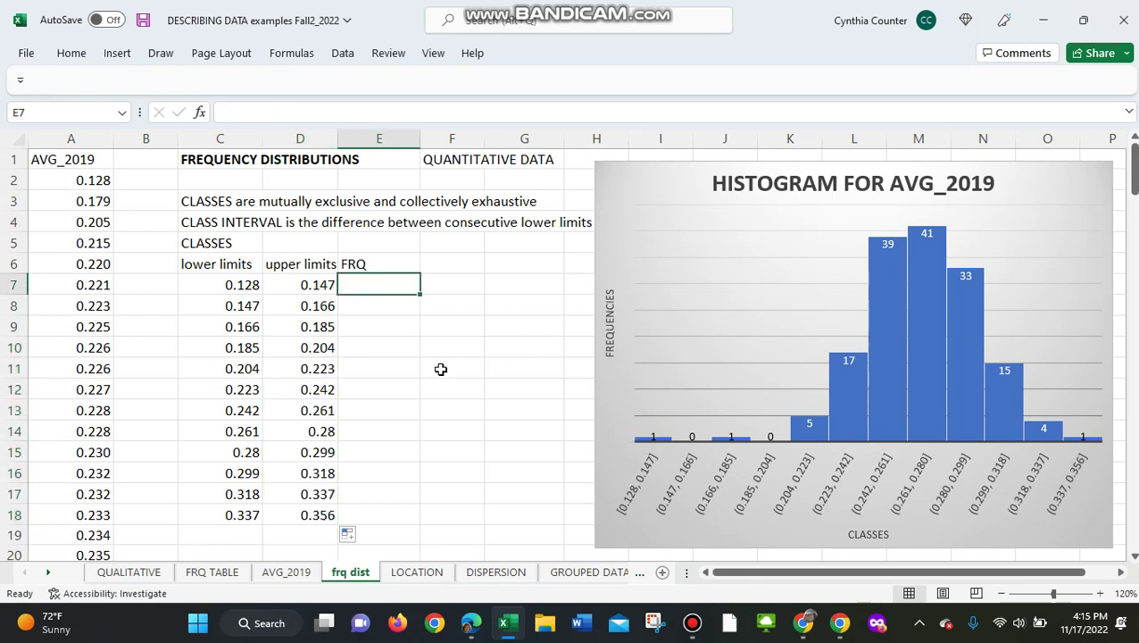
pyautogui.write('1')
pyautogui.press('Return')
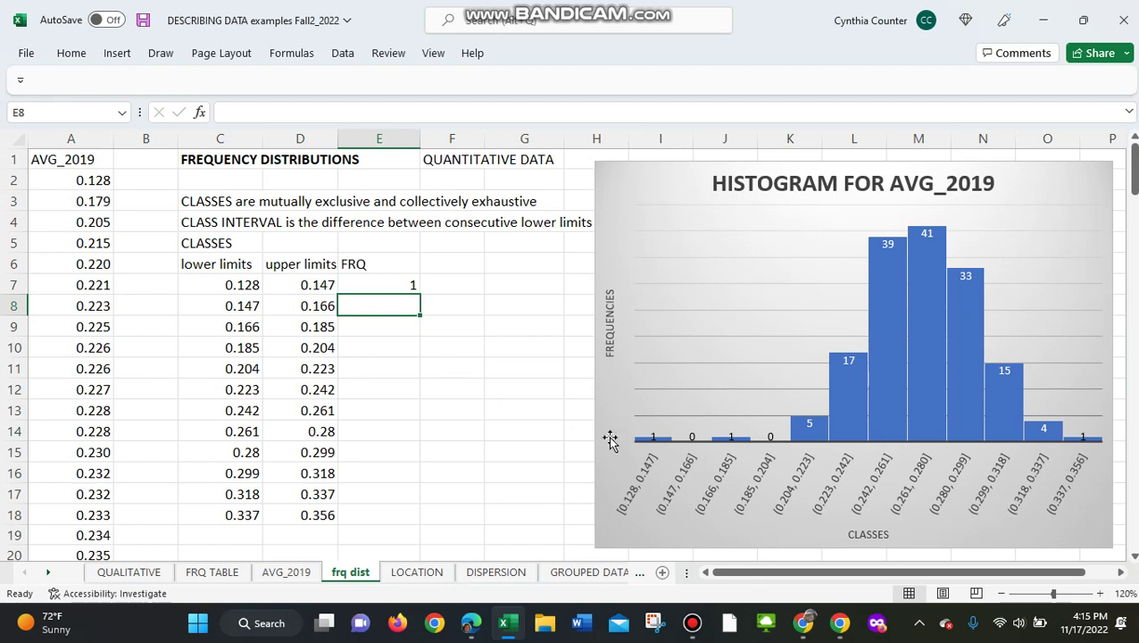
pyautogui.write('0')
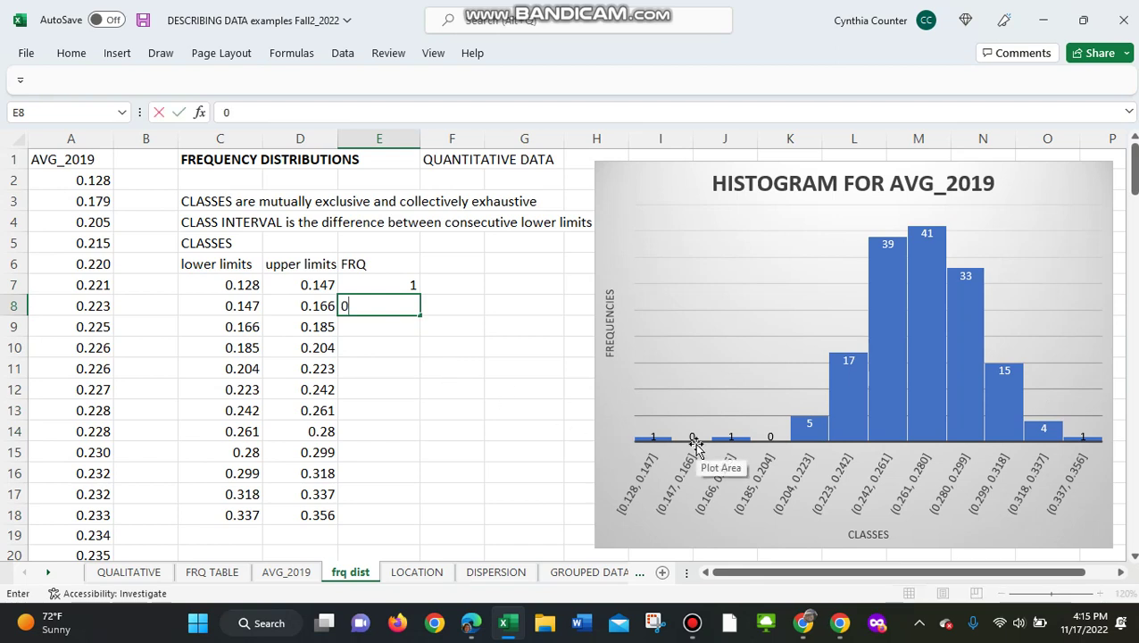
pyautogui.press('Return')
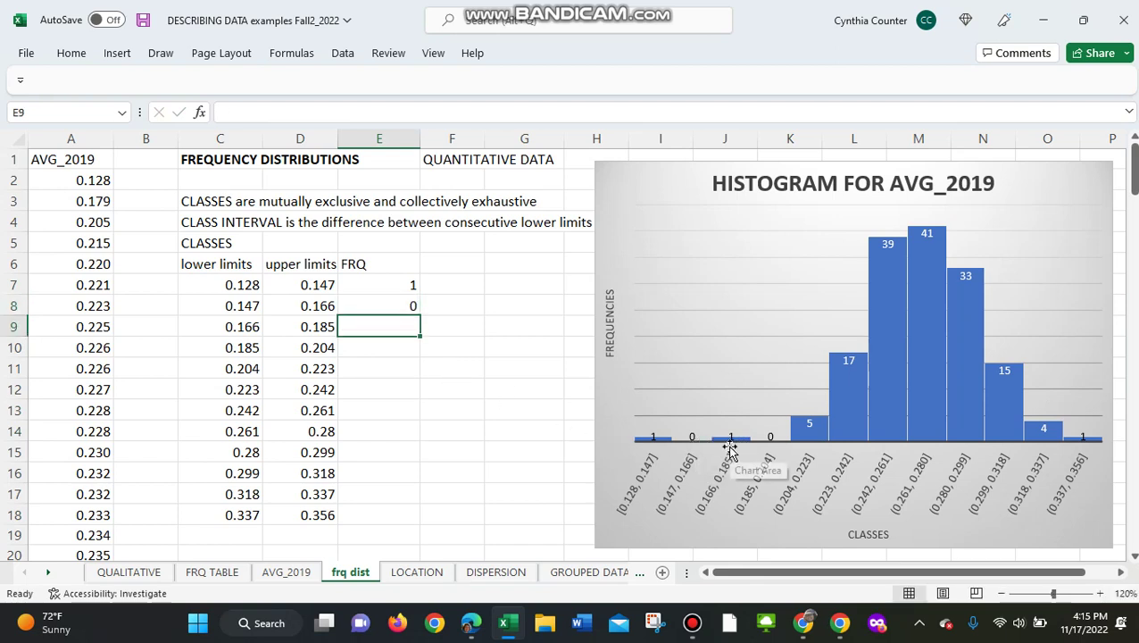
pyautogui.write('1')
pyautogui.press('Return')
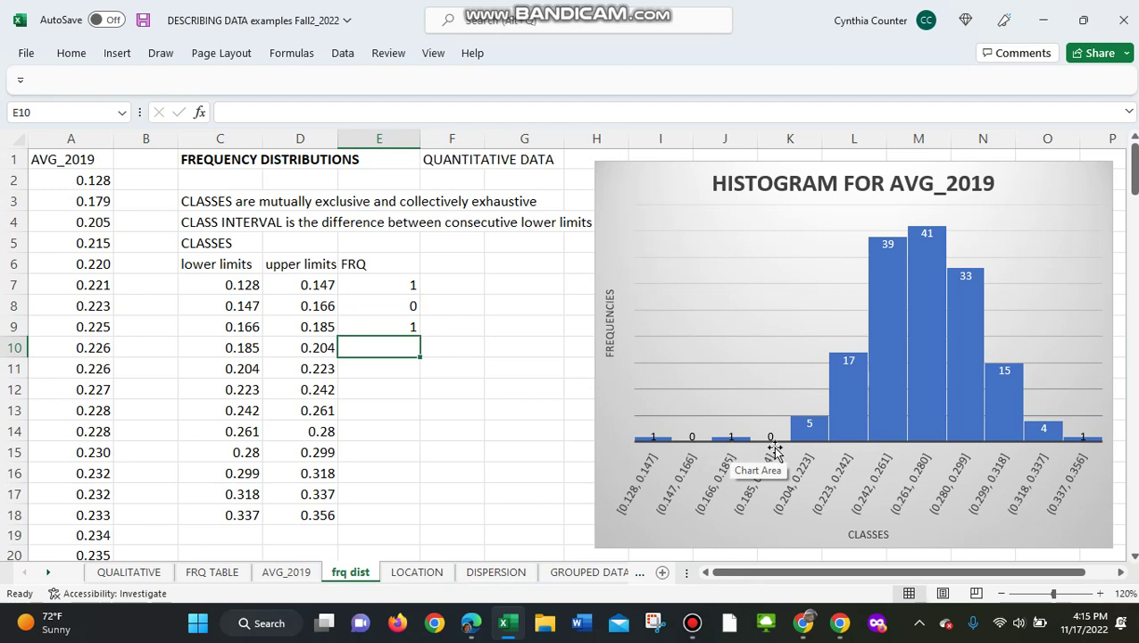
pyautogui.write('0')
pyautogui.press('Return')
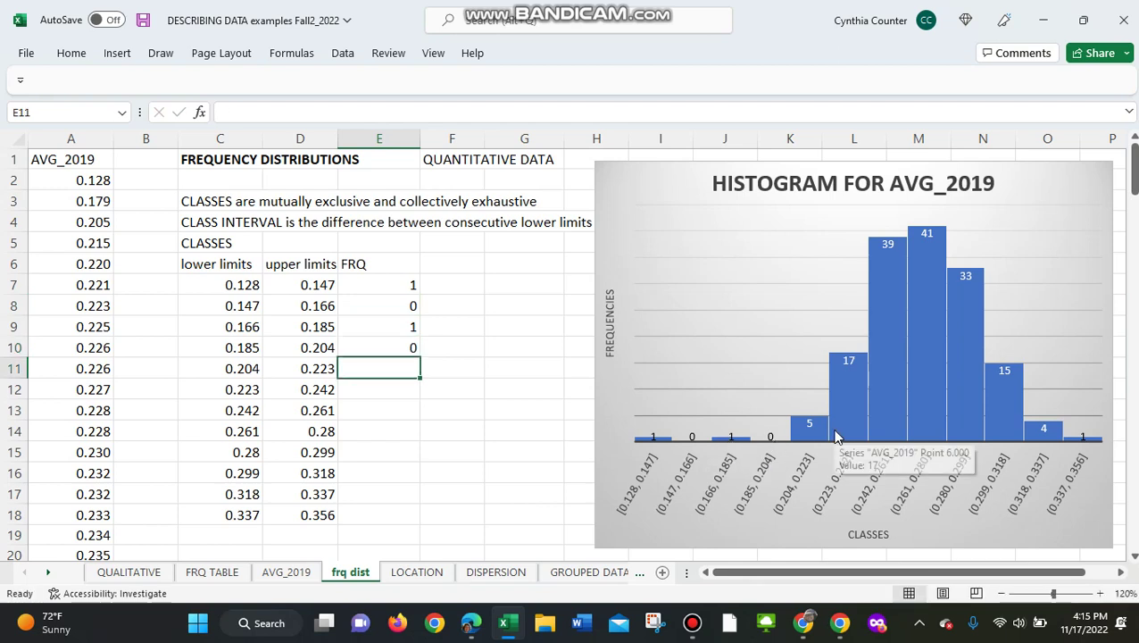
pyautogui.write('5')
pyautogui.press('Return')
pyautogui.write('17')
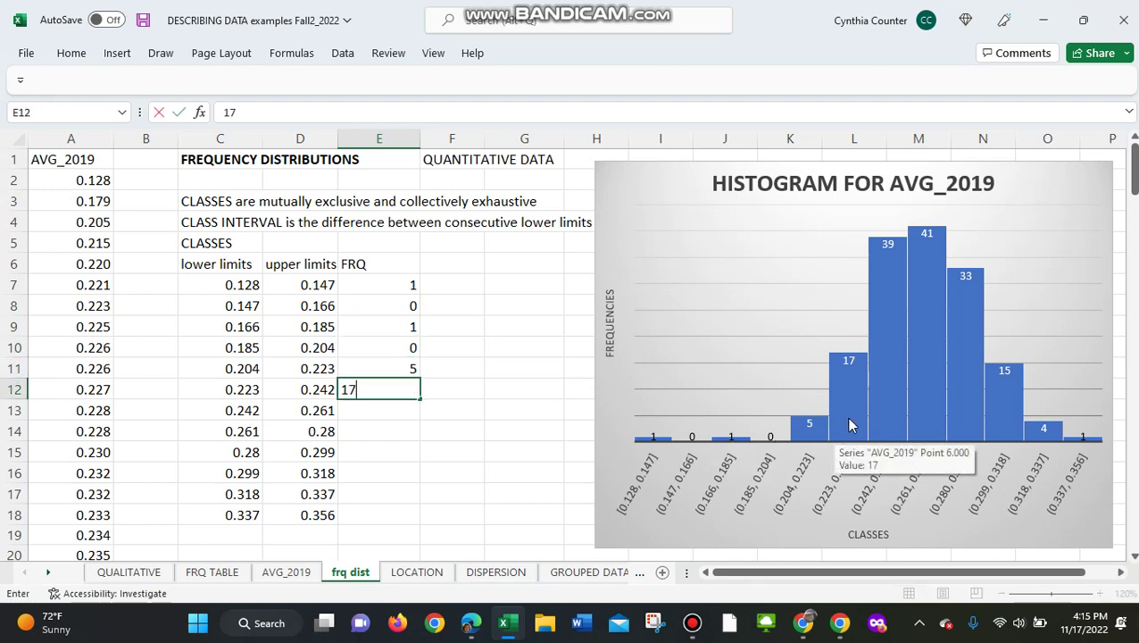
pyautogui.press('Return')
# - Enter the remaining class frequencies from the histogram in E13:E18 as 39, 41, 33, 15, 4 and 1
pyautogui.write('39')
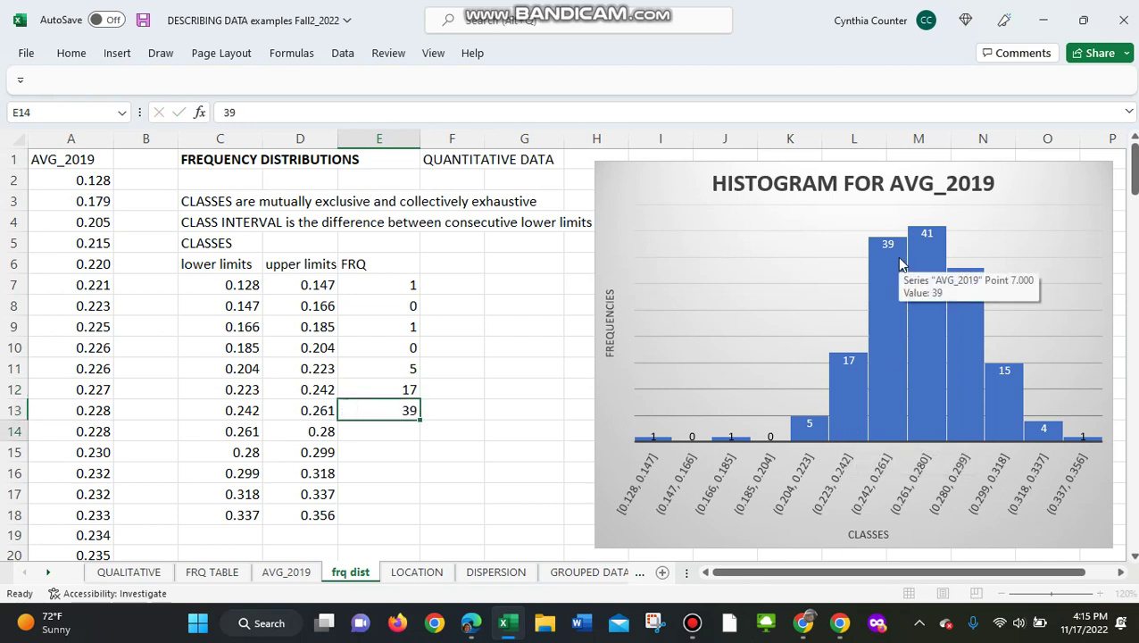
pyautogui.press('Return')
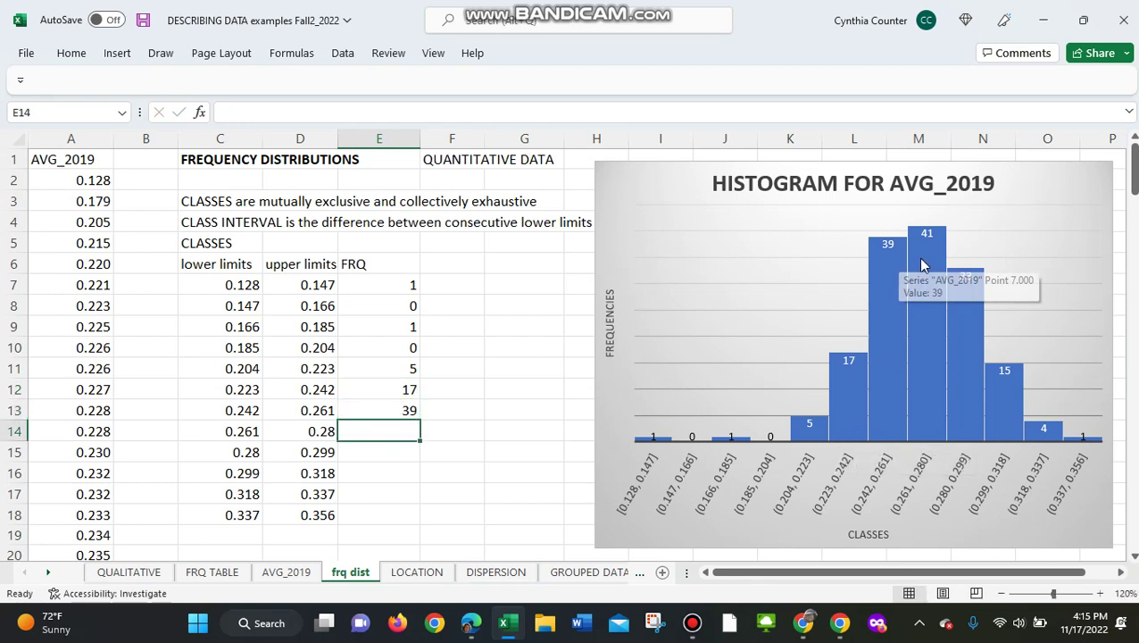
pyautogui.write('41')
pyautogui.press('Return')
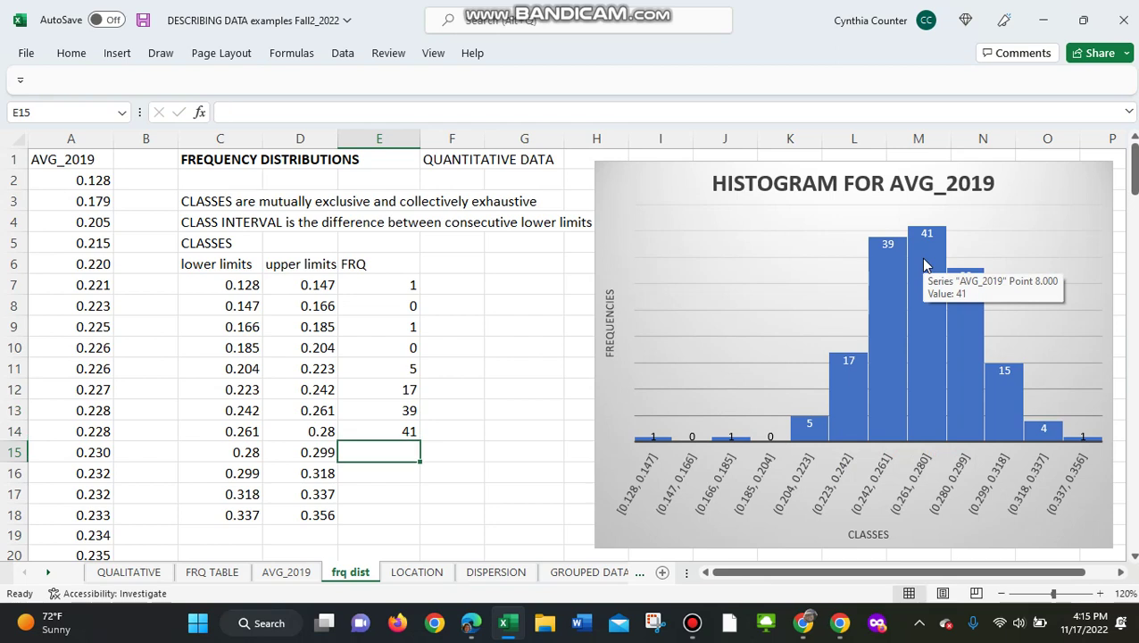
pyautogui.moveTo(973, 317)
pyautogui.write('33')
pyautogui.press('Return')
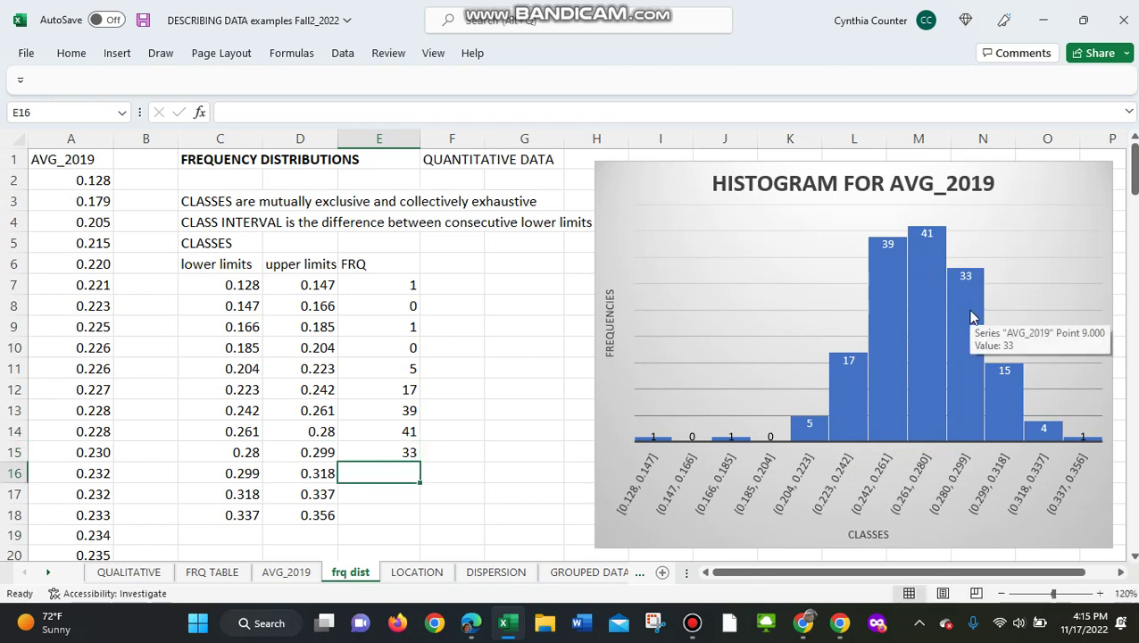
pyautogui.moveTo(1000, 392)
pyautogui.write('15')
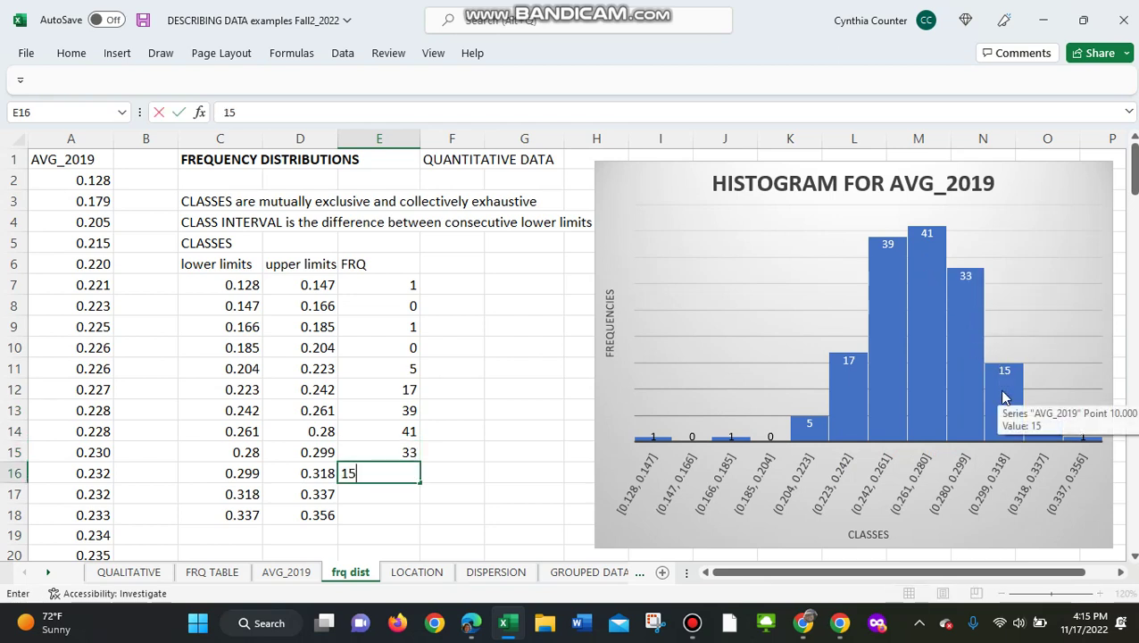
pyautogui.press('Return')
pyautogui.moveTo(1052, 442)
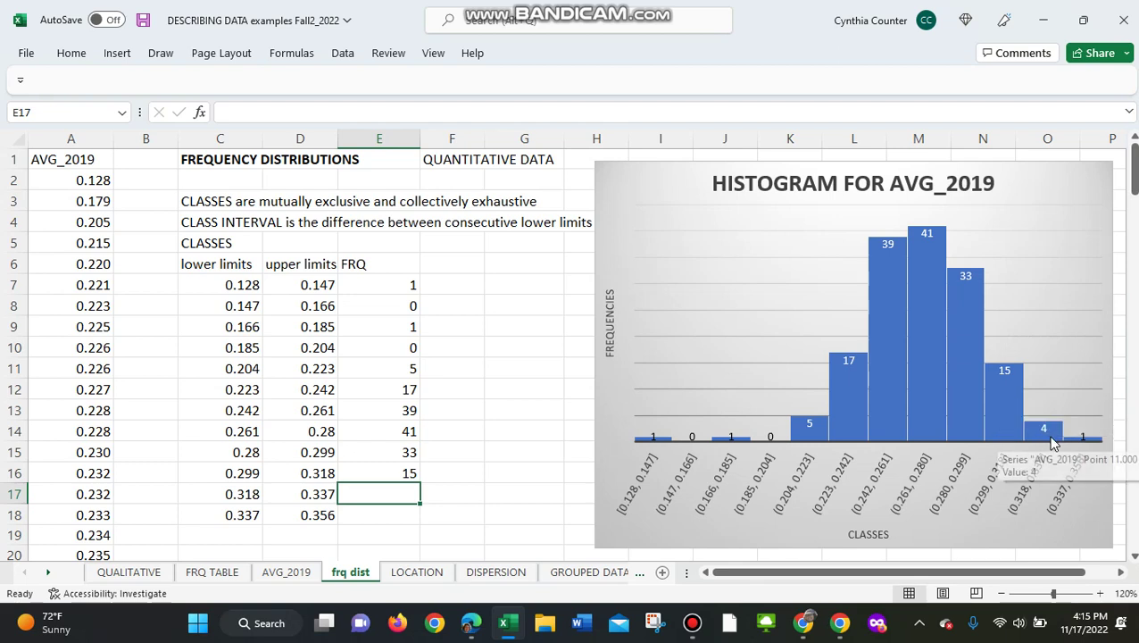
pyautogui.write('4')
pyautogui.press('Return')
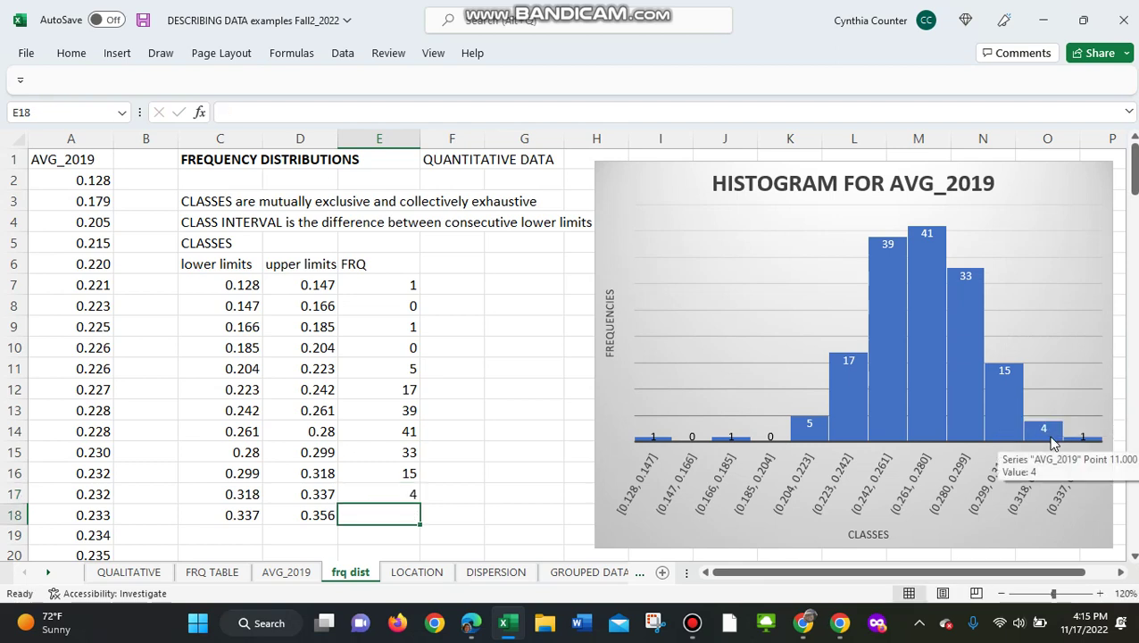
pyautogui.write('1')
pyautogui.press('Return')
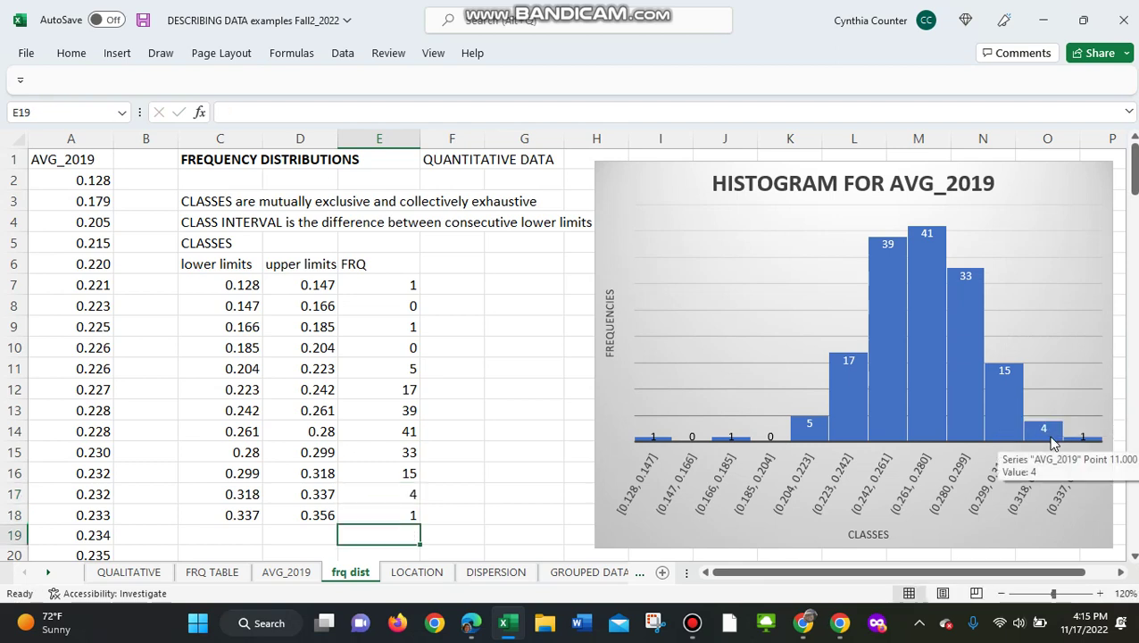
# - Total the frequencies in E19 with =SUM(E7:E18) and select the total cell
pyautogui.write('=SUM')
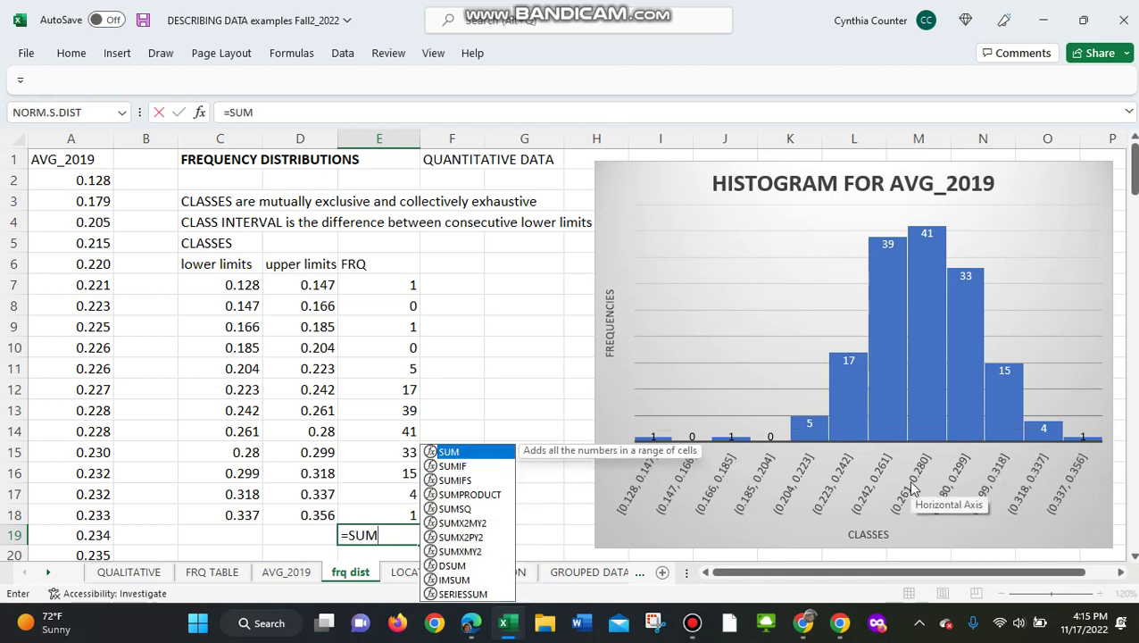
pyautogui.doubleClick(458, 453)
pyautogui.moveTo(385, 286); pyautogui.dragTo(376, 506)
pyautogui.write(')')
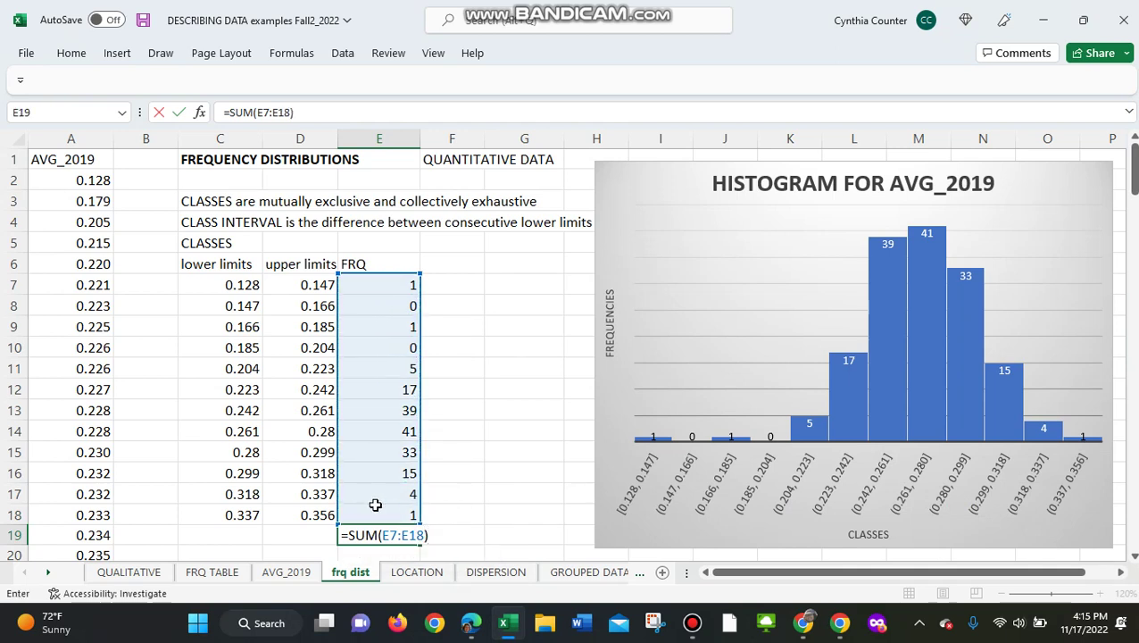
pyautogui.press('Return')
pyautogui.click(402, 513)
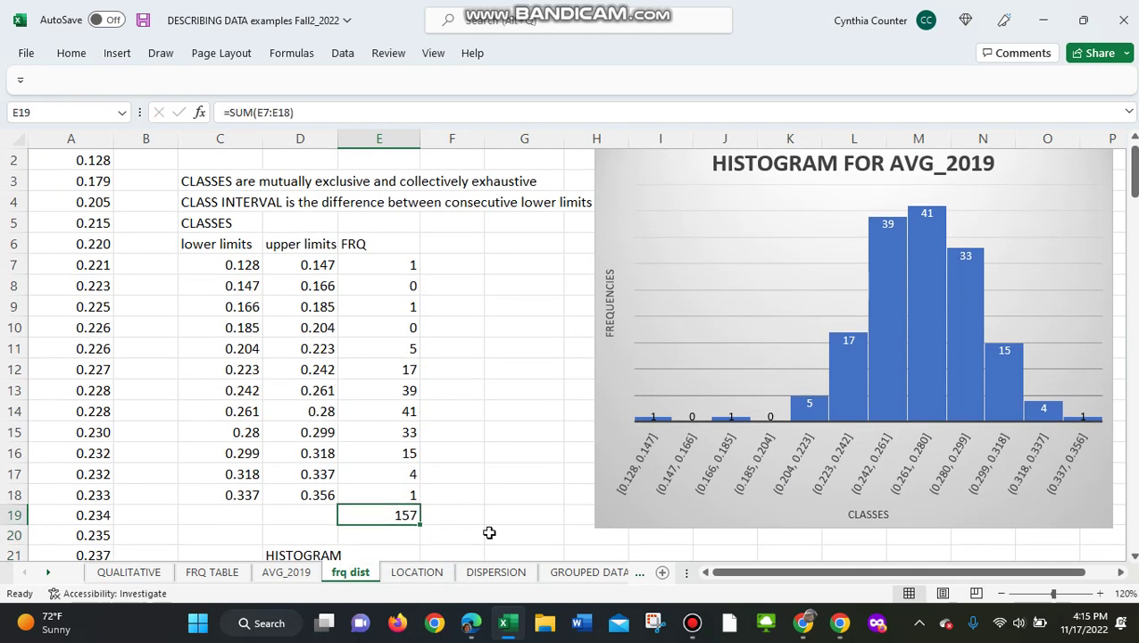
# - Move the histogram beside the frequency table below the class interval in I4 and widen it to about the end of column N
pyautogui.moveTo(633, 160); pyautogui.dragTo(489, 233)
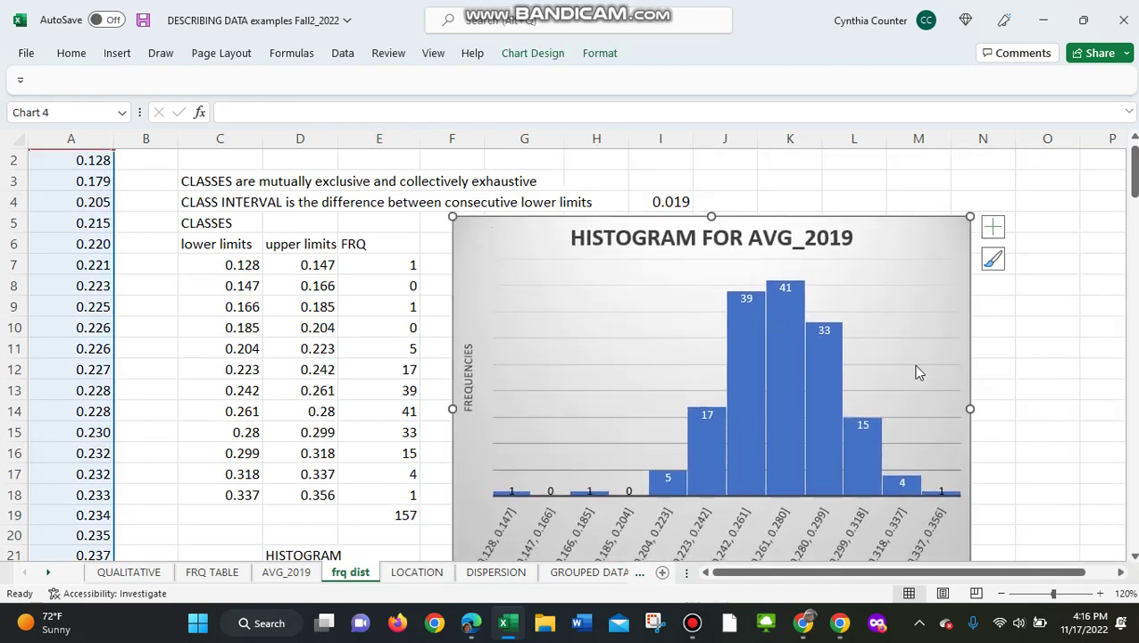
pyautogui.moveTo(972, 408); pyautogui.dragTo(1024, 408)
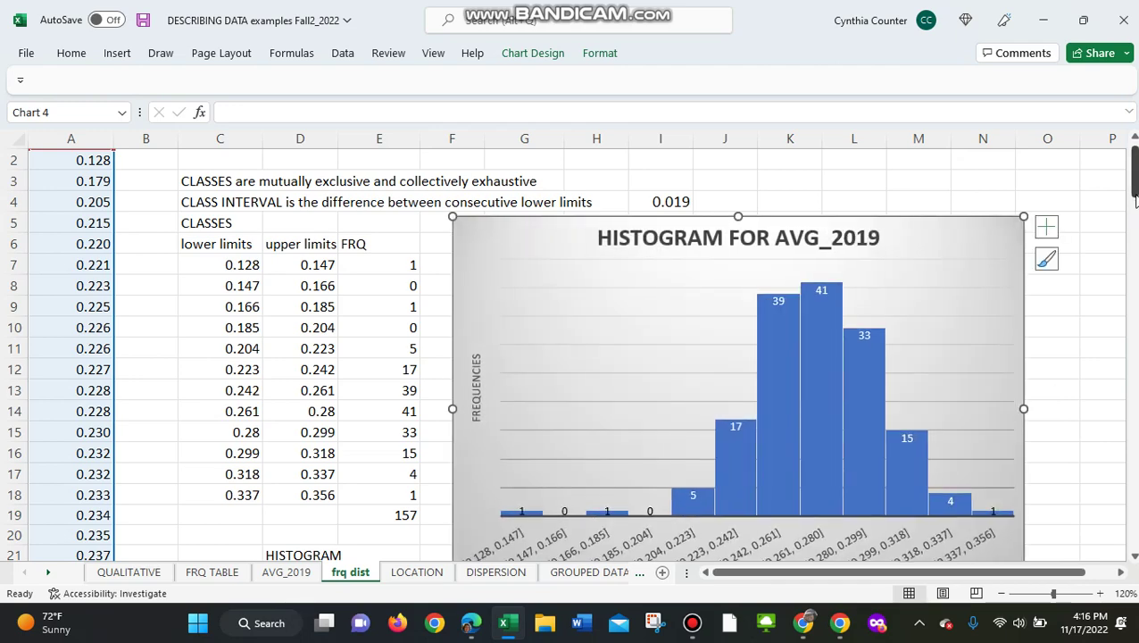
pyautogui.moveTo(1133, 189); pyautogui.dragTo(1132, 200)
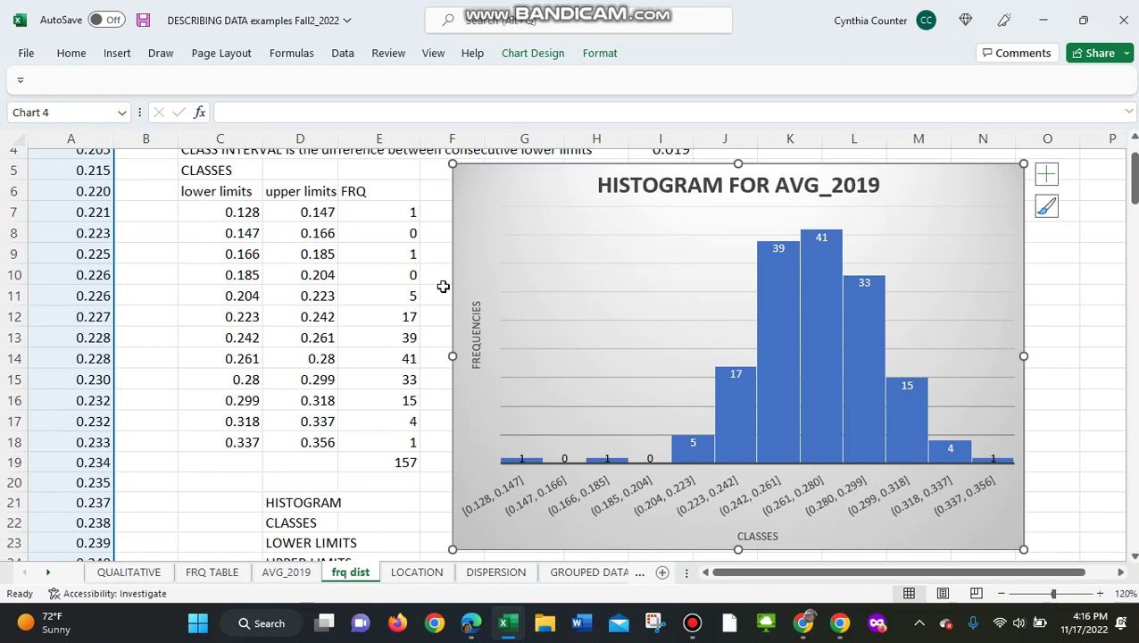
pyautogui.moveTo(1134, 195); pyautogui.dragTo(1134, 167)
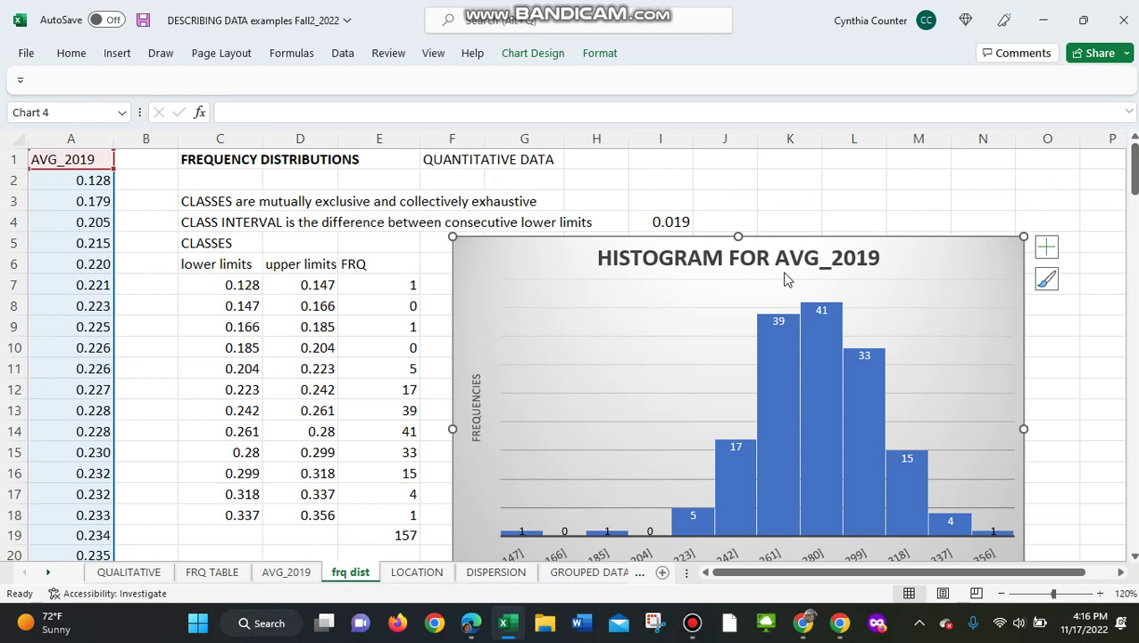